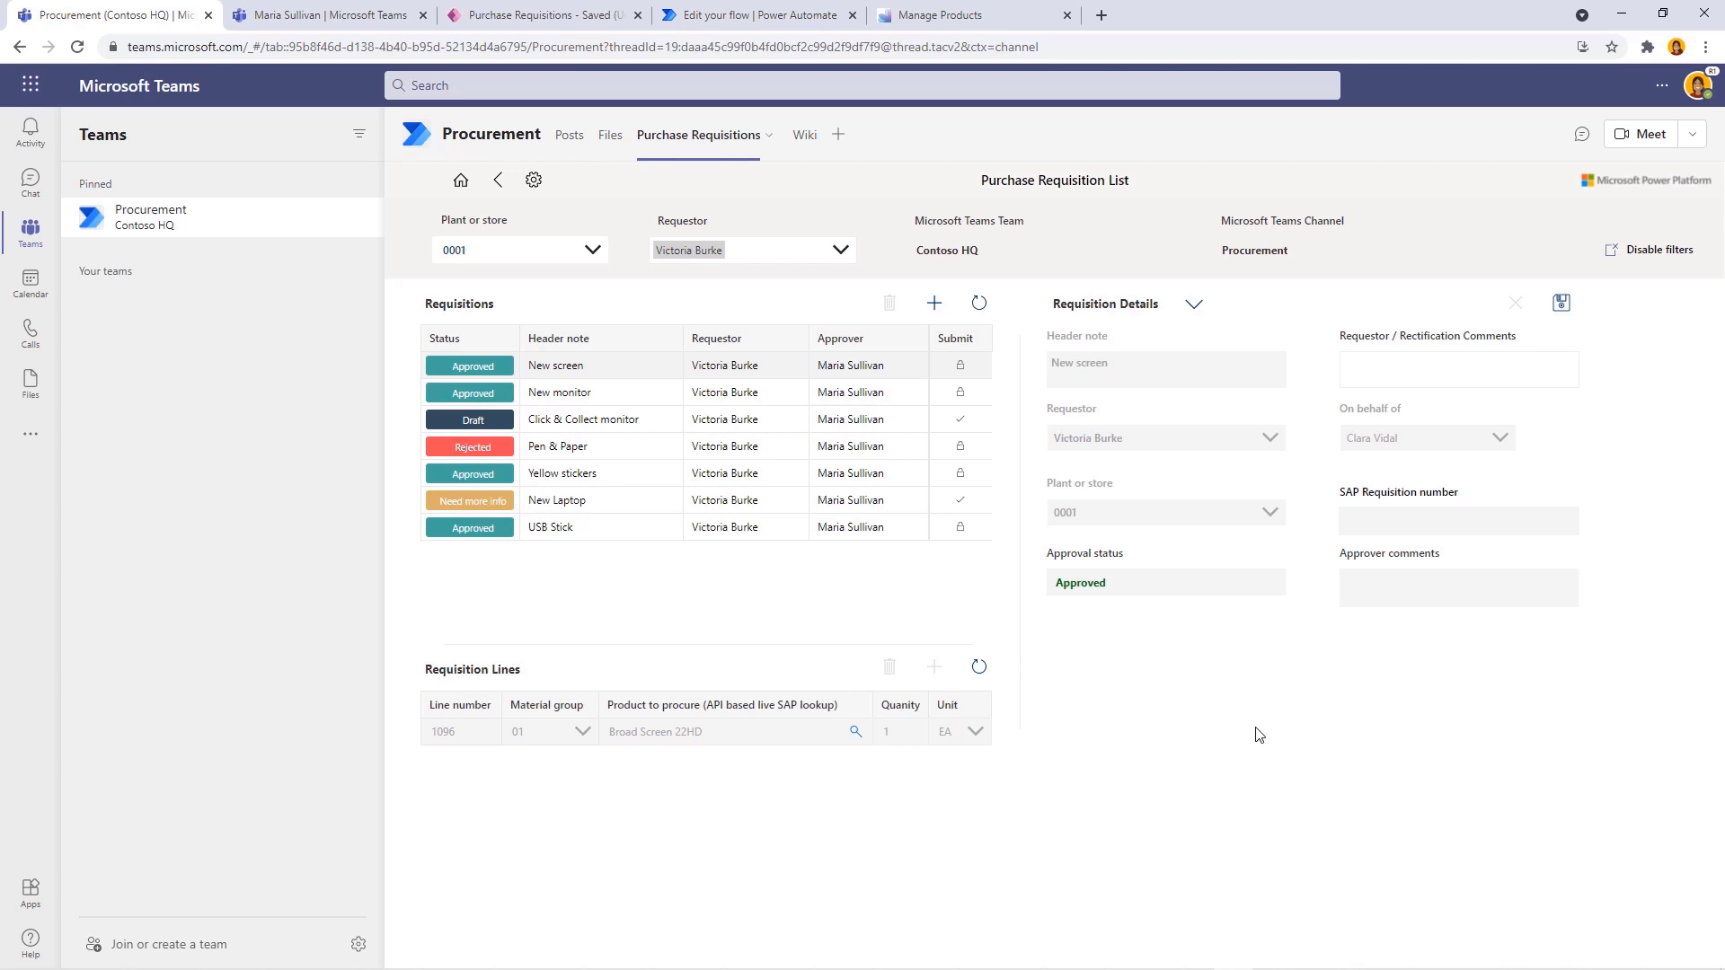
left_click(533, 181)
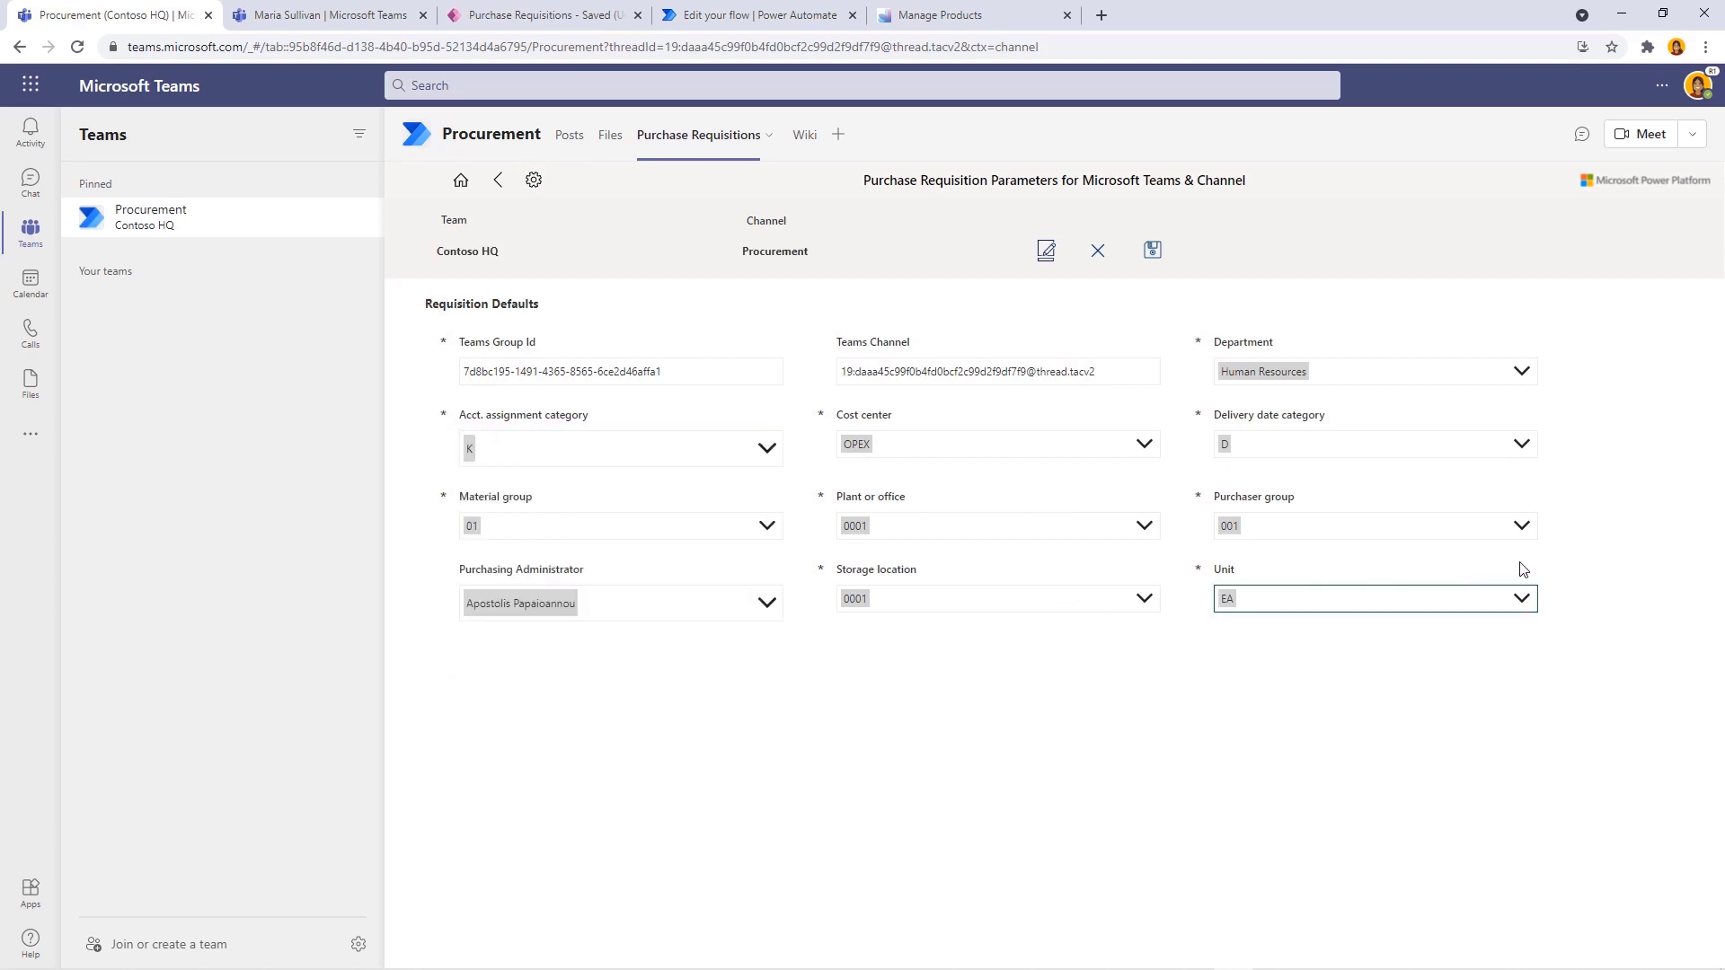
left_click(1522, 527)
left_click(1521, 444)
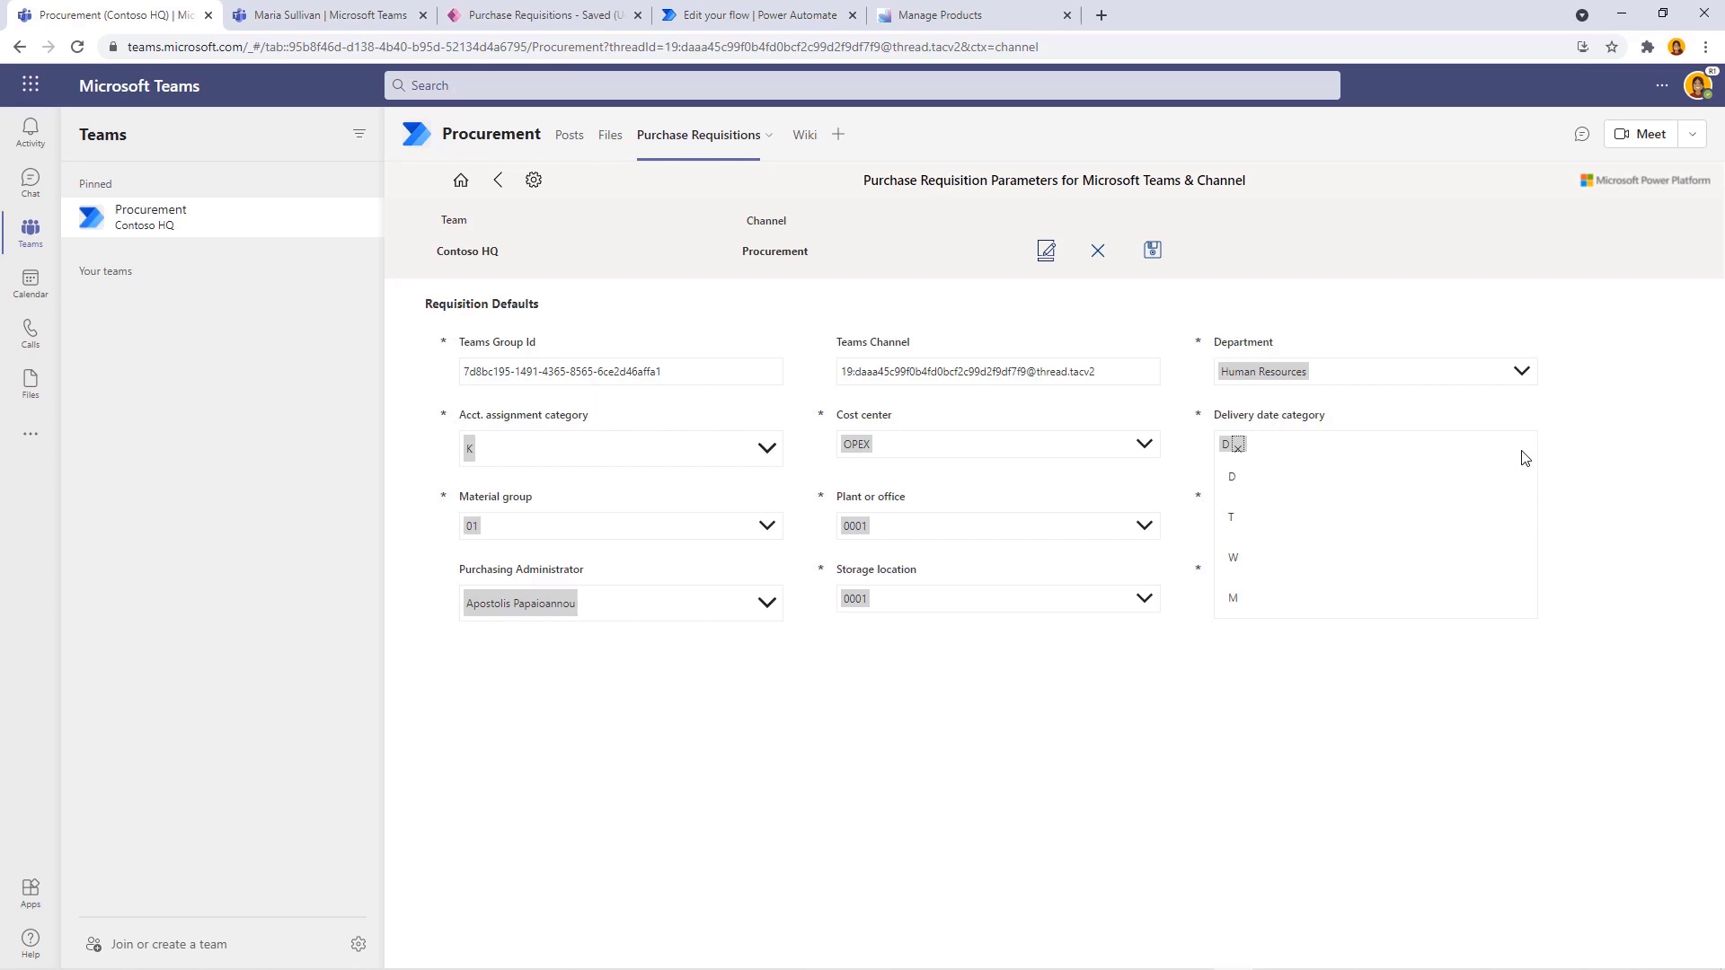
left_click(1522, 372)
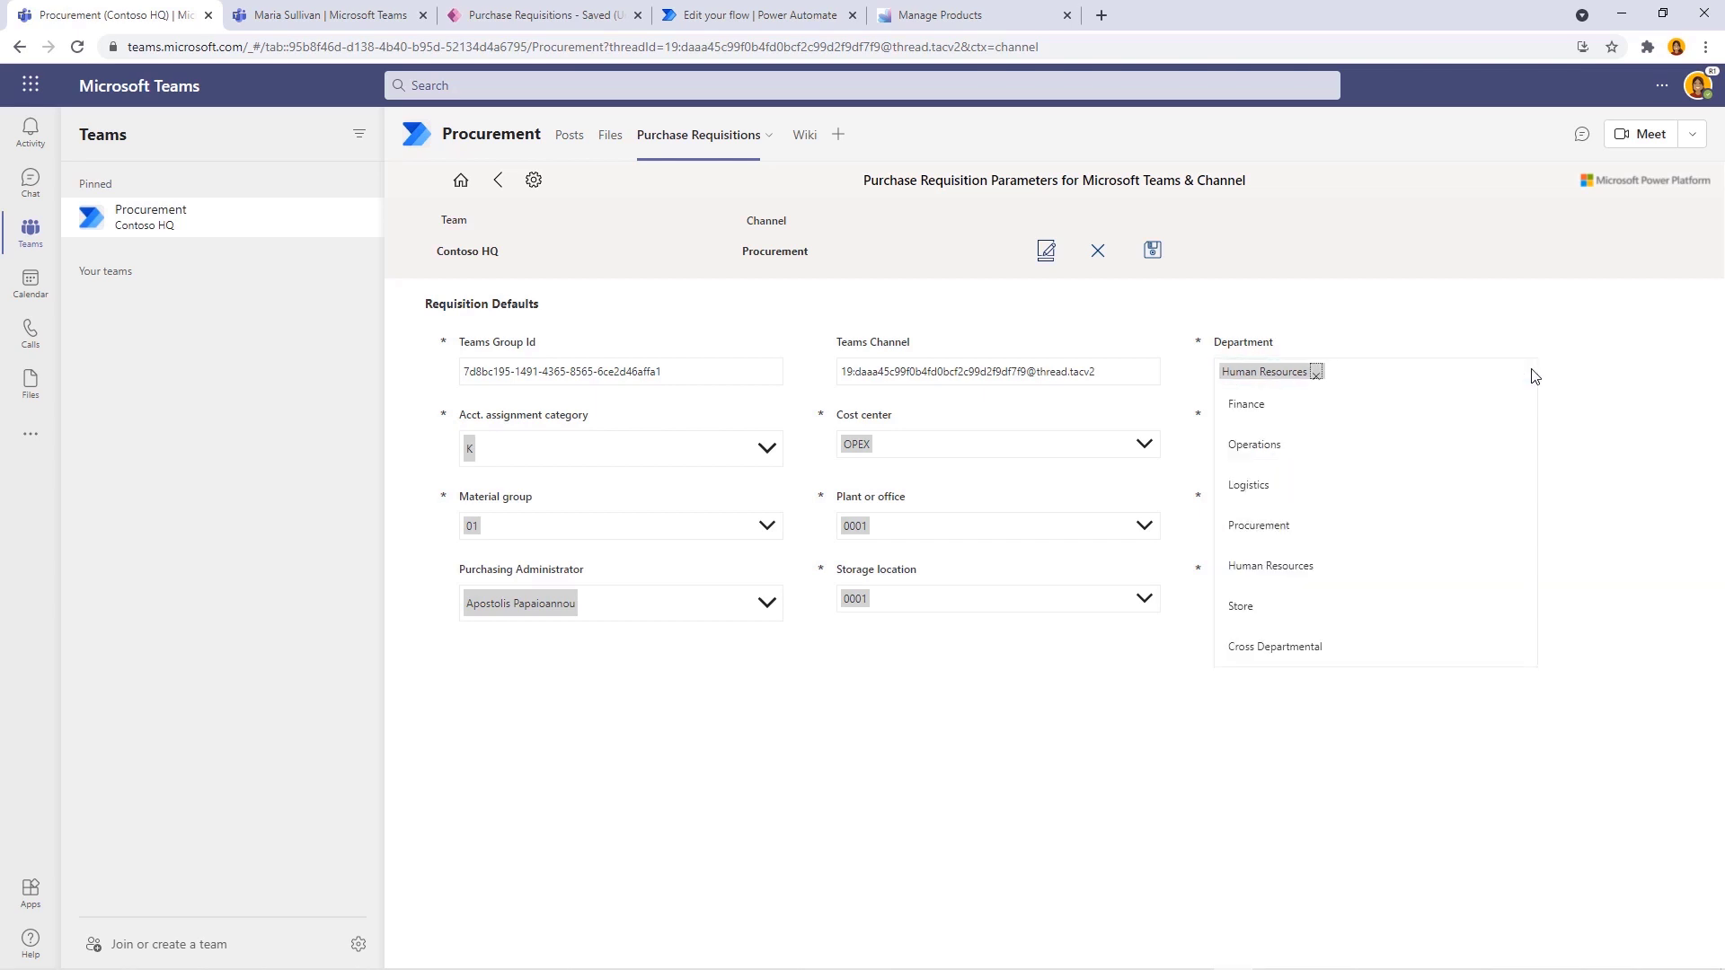
left_click(1561, 369)
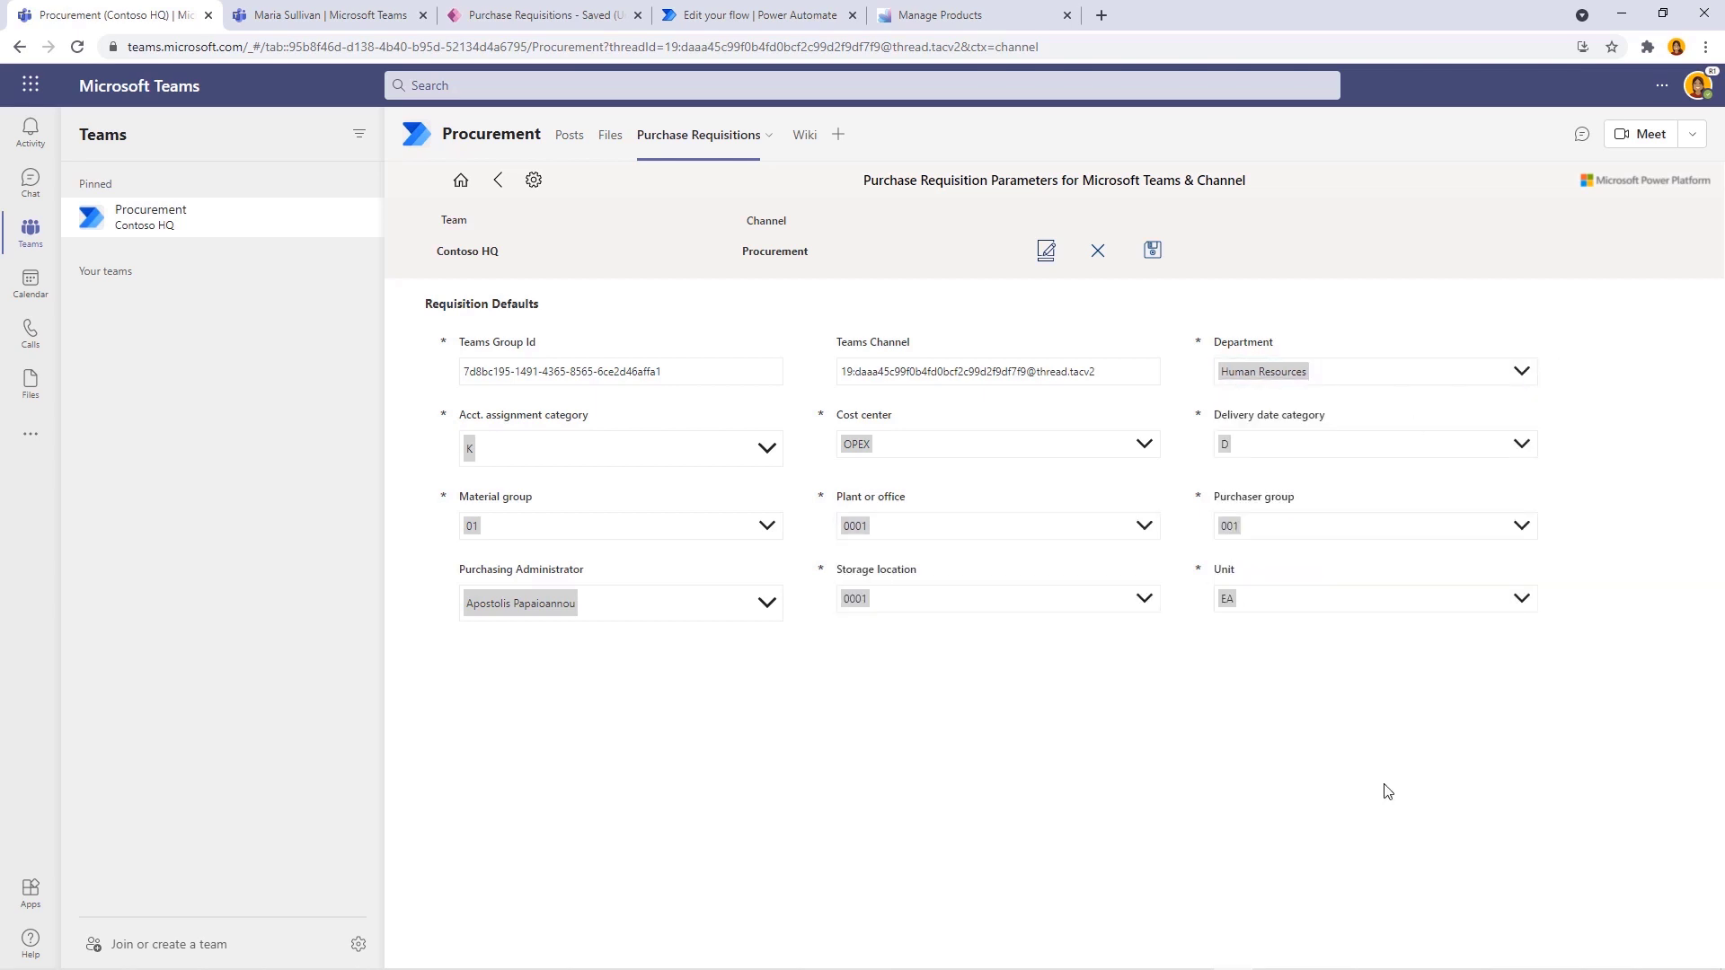
left_click(1522, 599)
left_click(1610, 552)
left_click(498, 180)
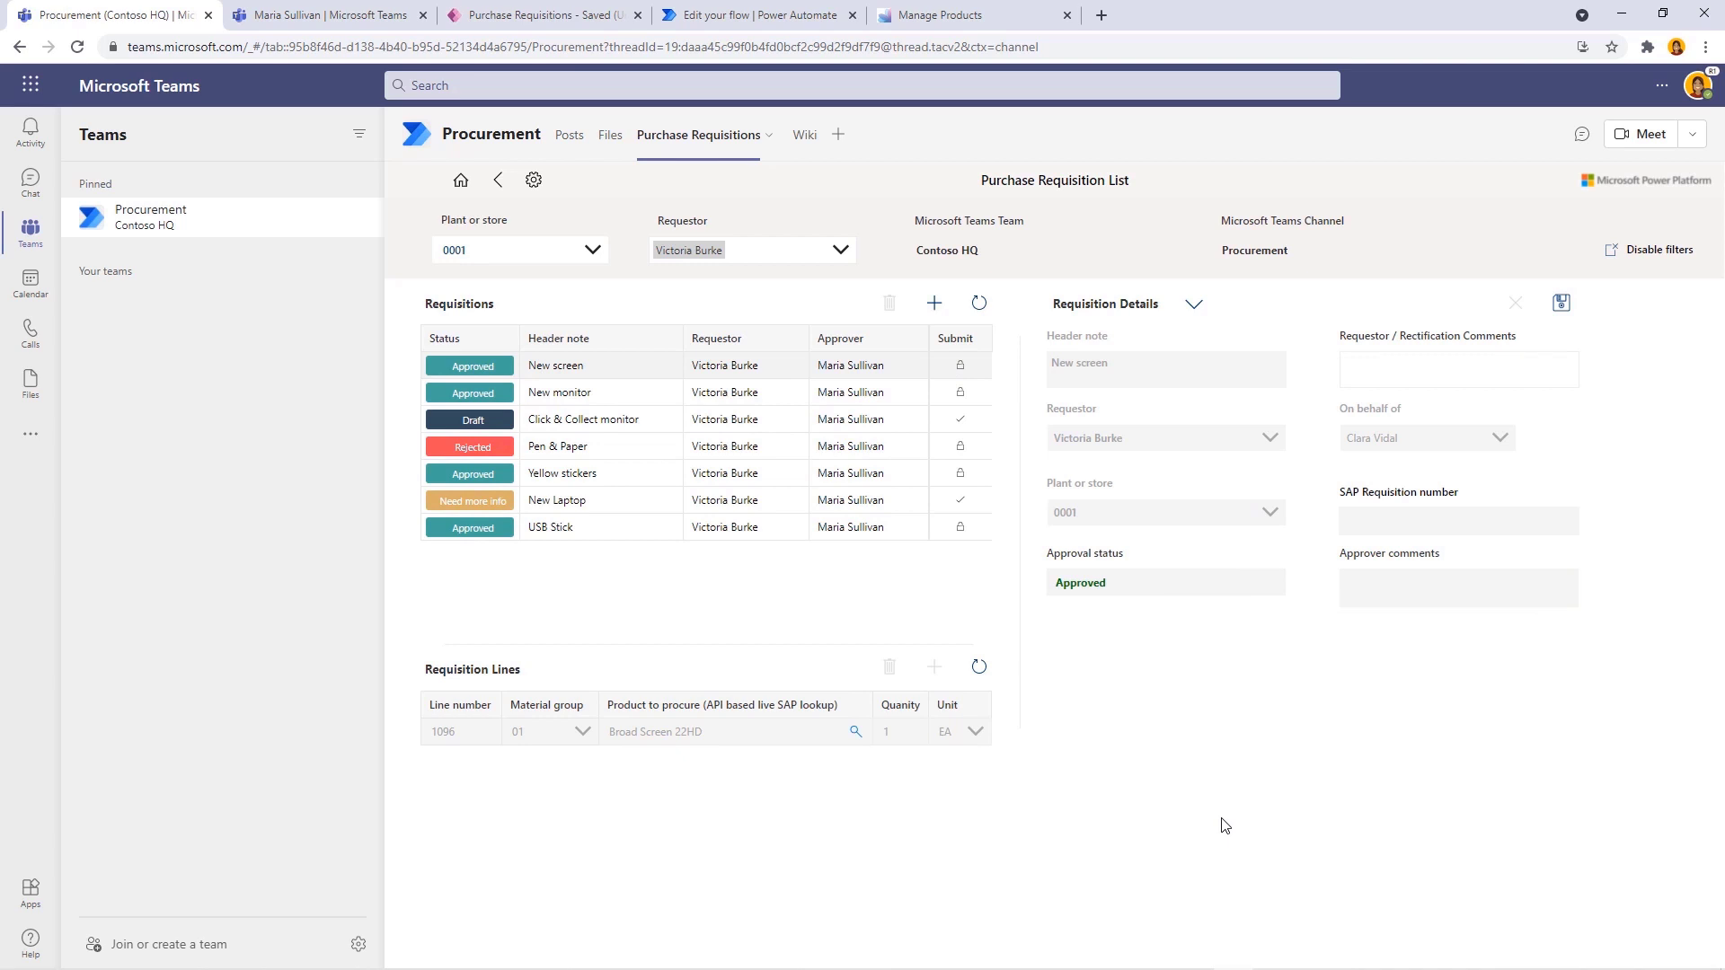
Create and save a draft requisition with header note 'NY C&C monitor', raised on behalf of a colleague.
left_click(936, 306)
left_click(1119, 366)
type("NY")
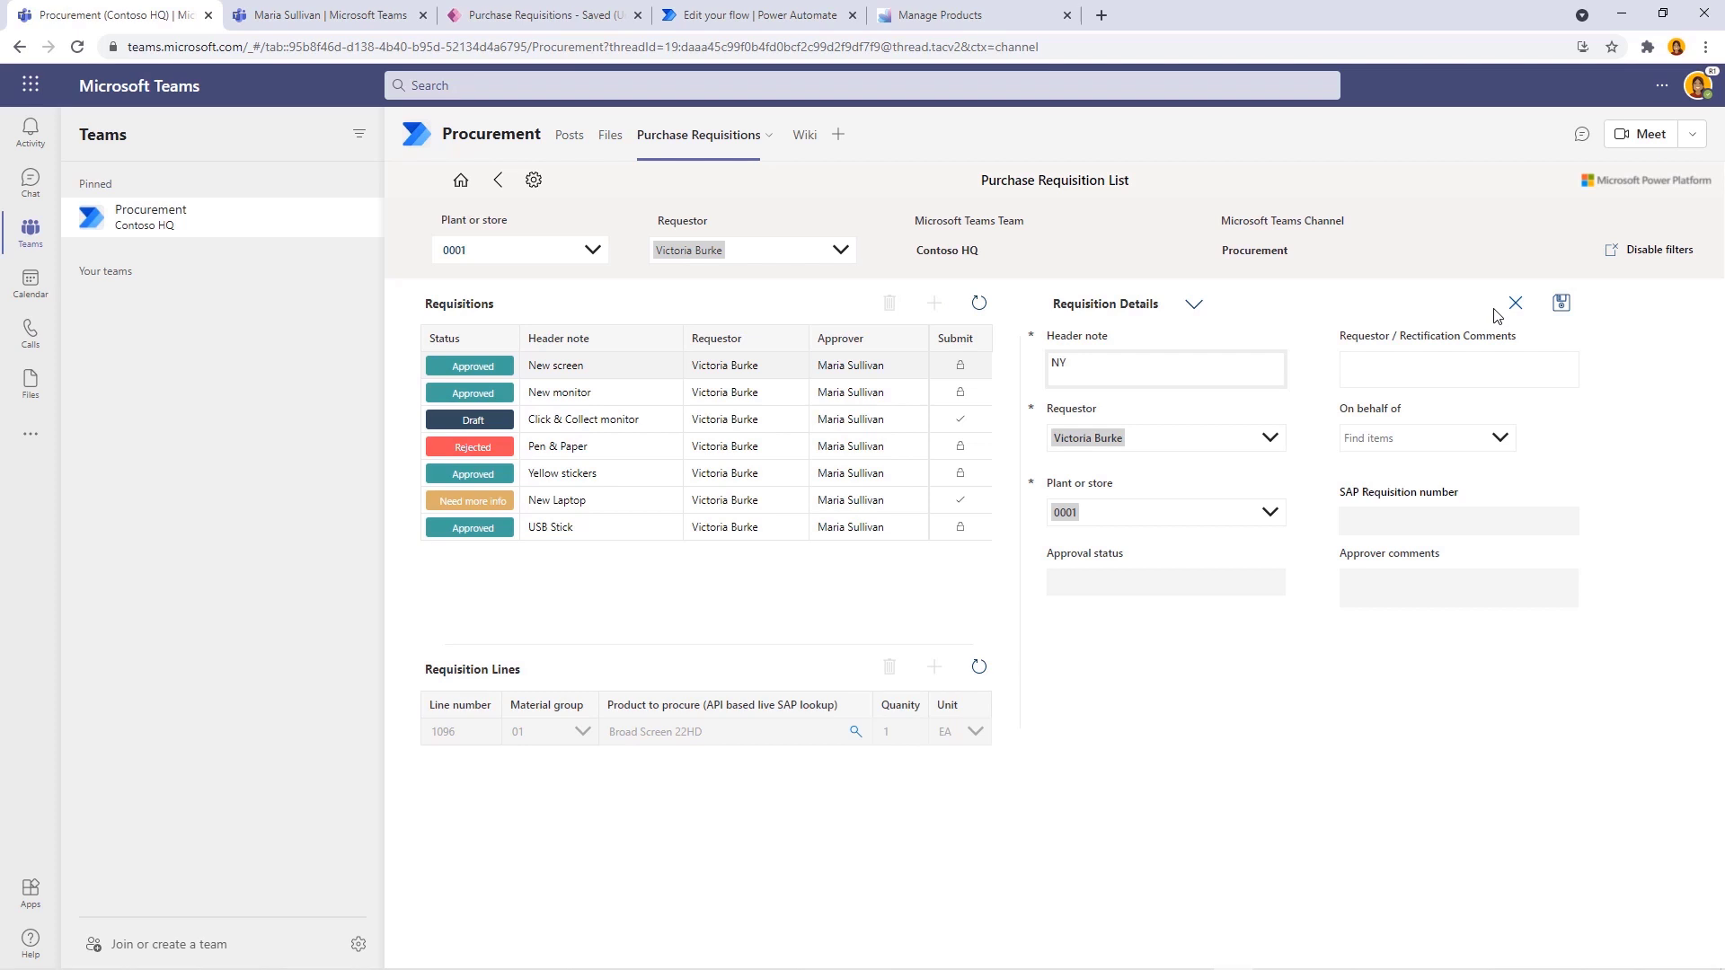
type(" C&C monitor")
left_click(1427, 437)
left_click(1390, 765)
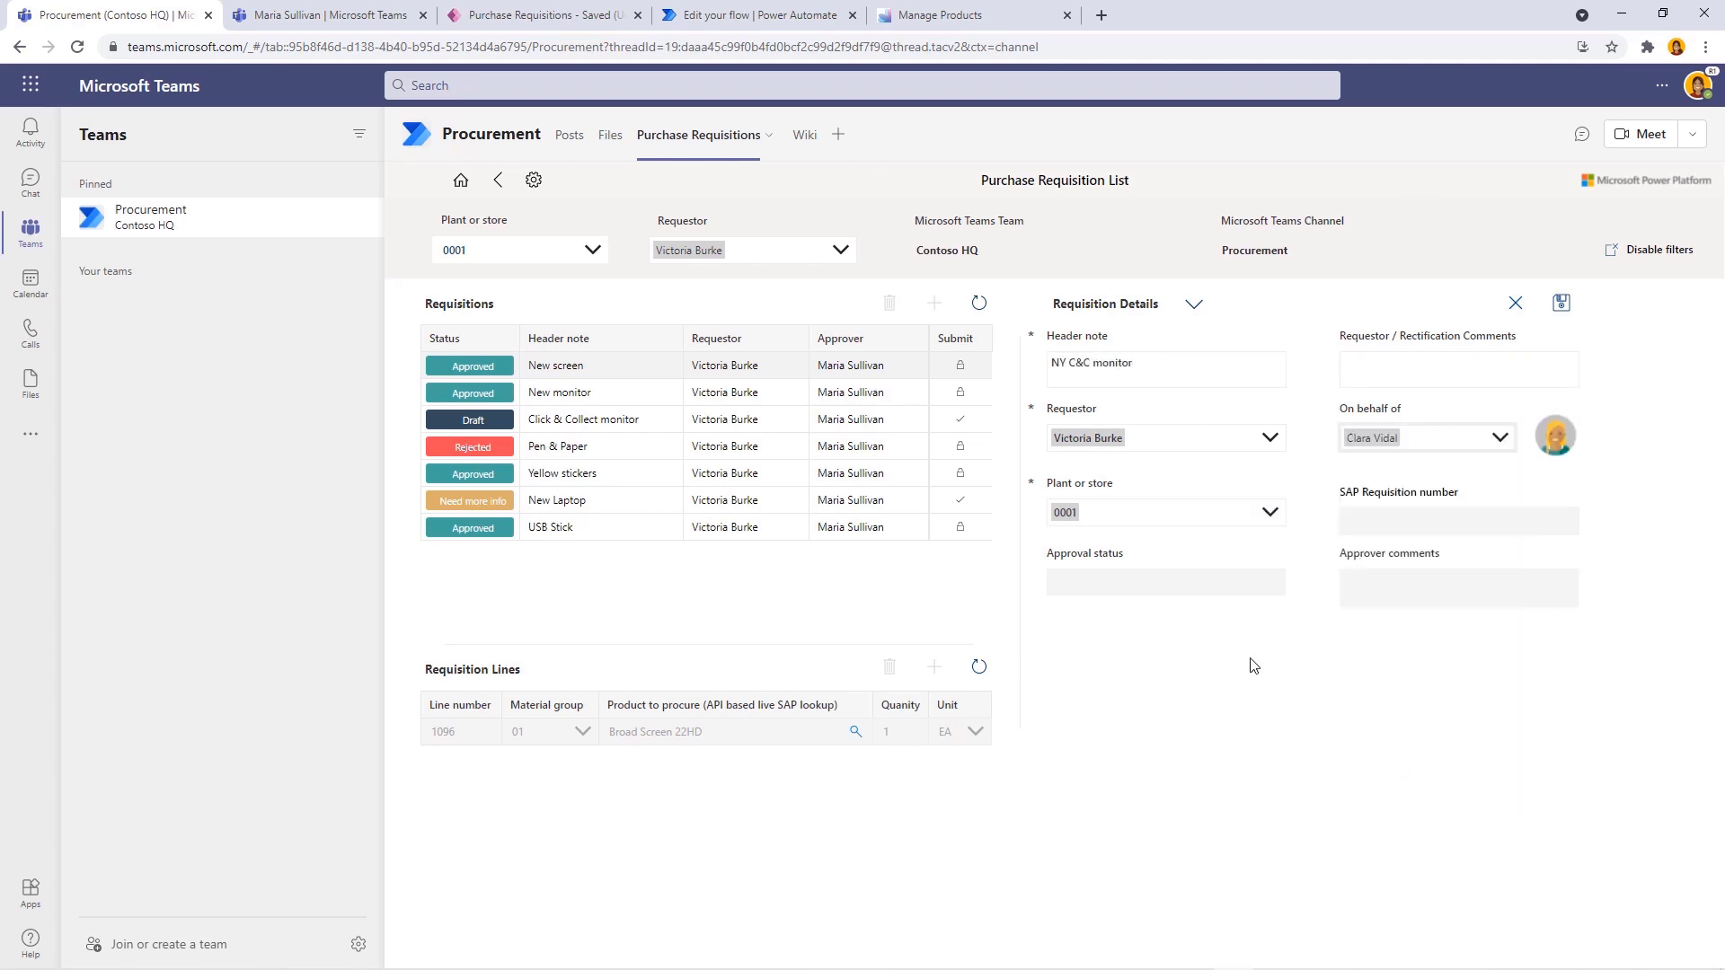
left_click(1195, 305)
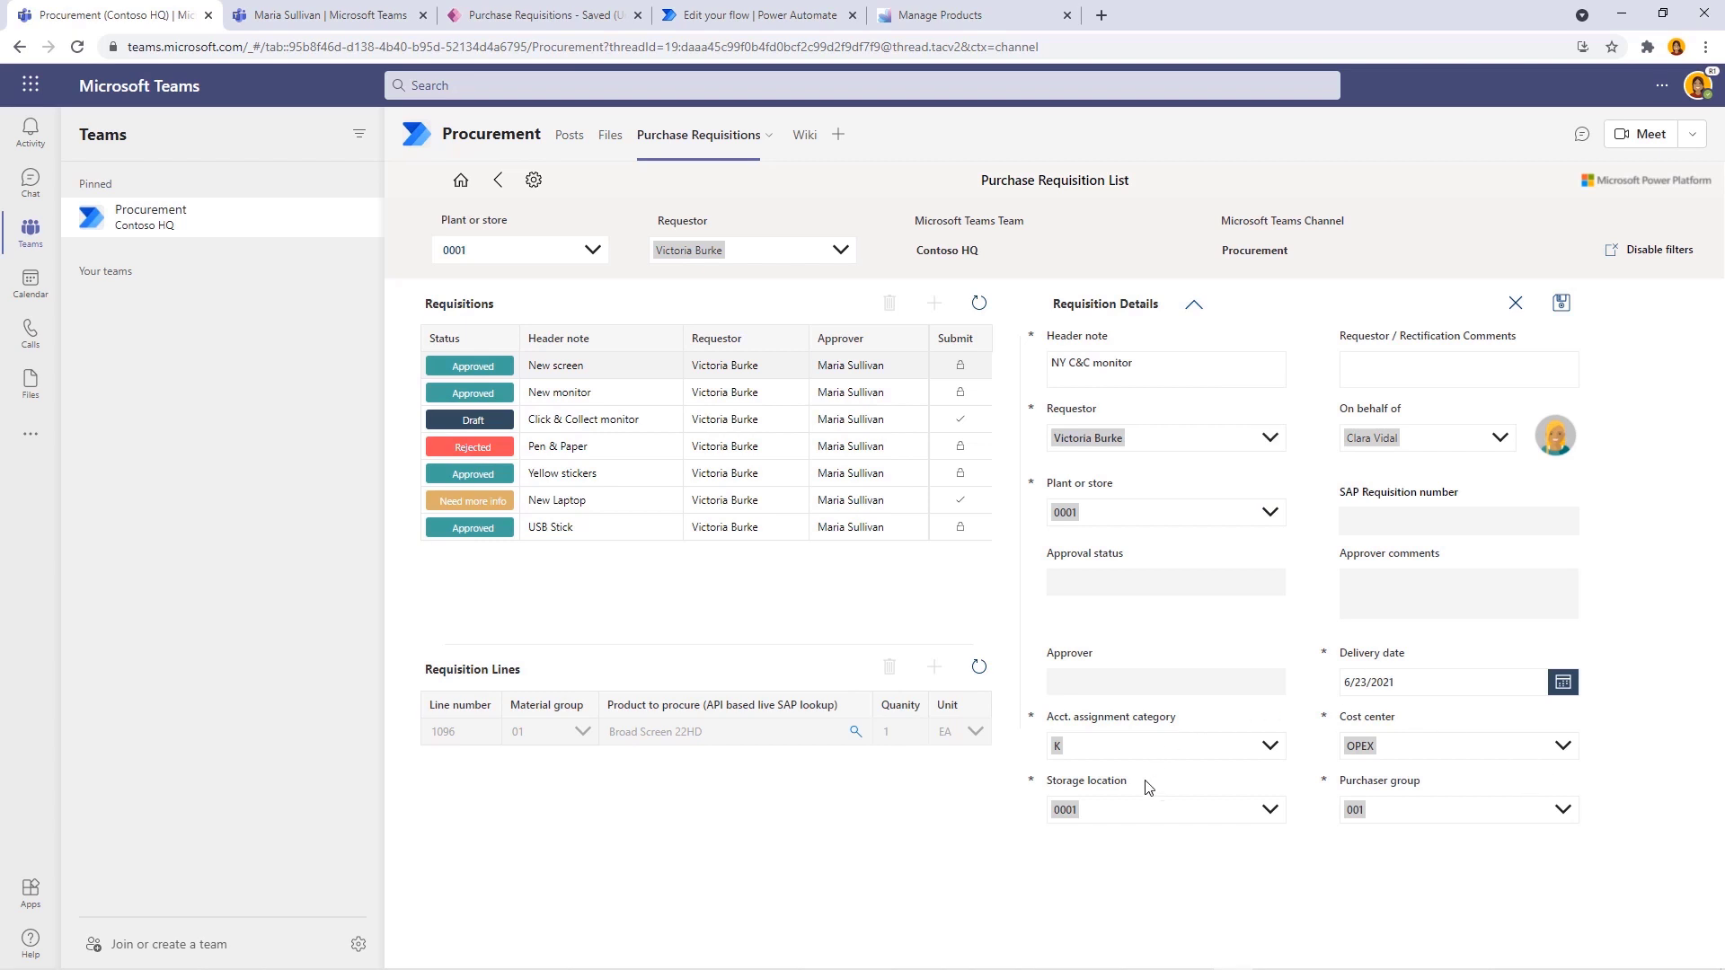
left_click(1195, 305)
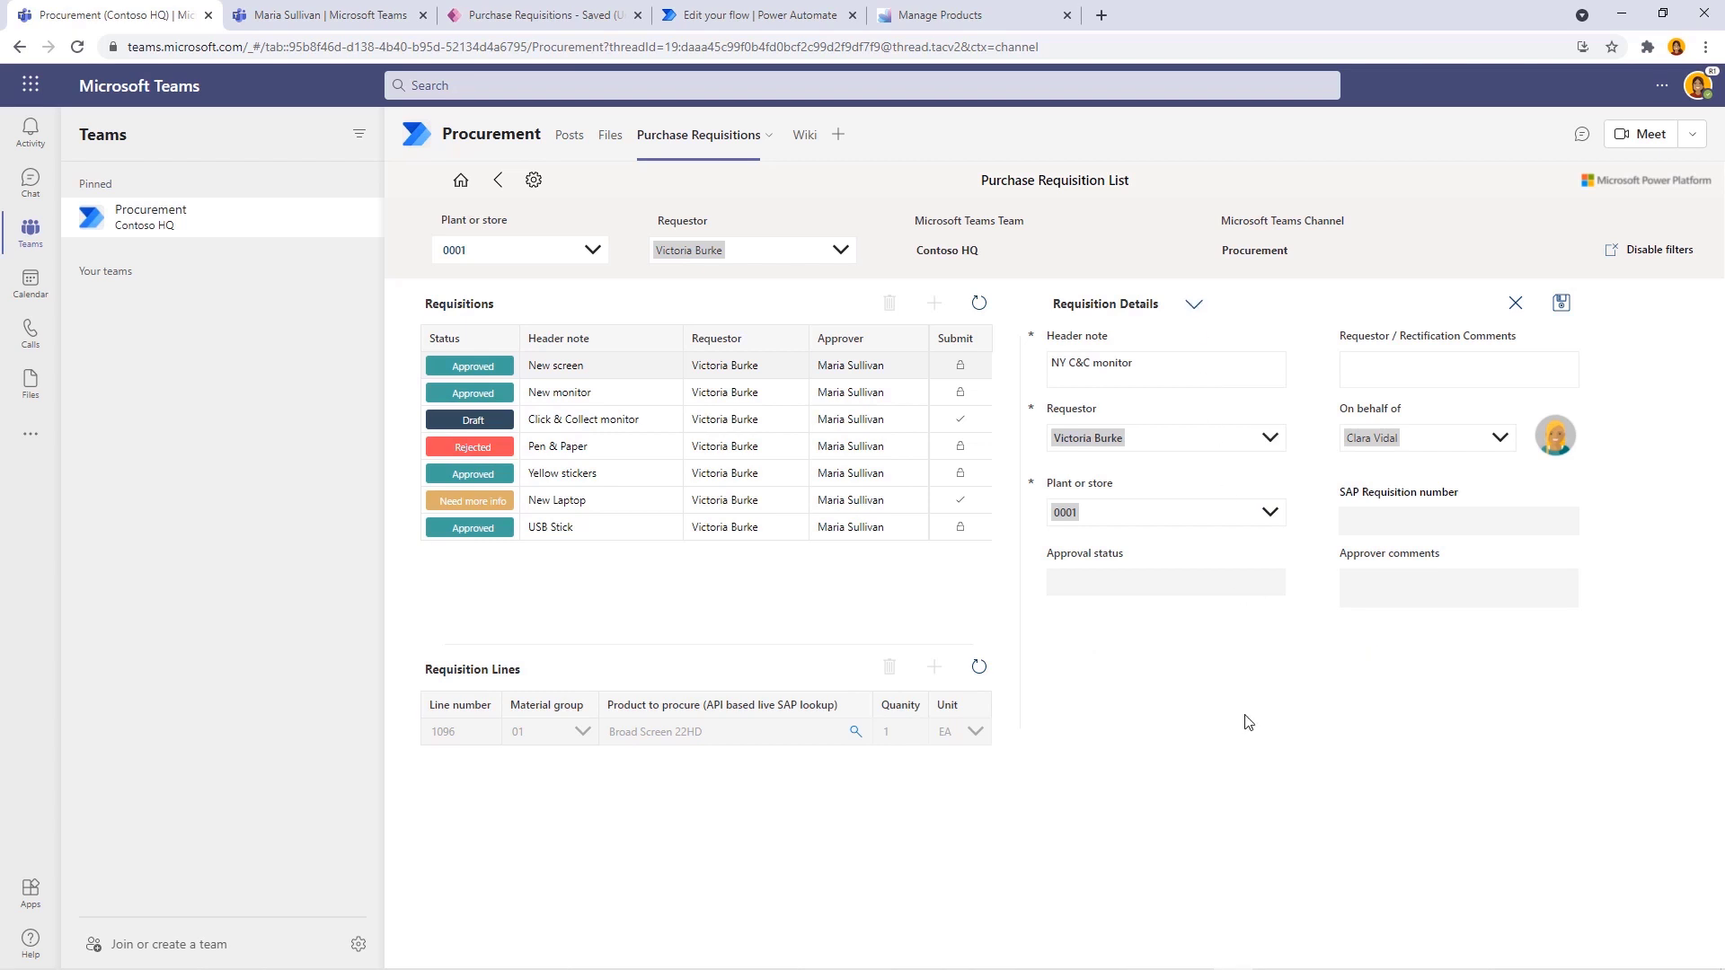
left_click(1564, 302)
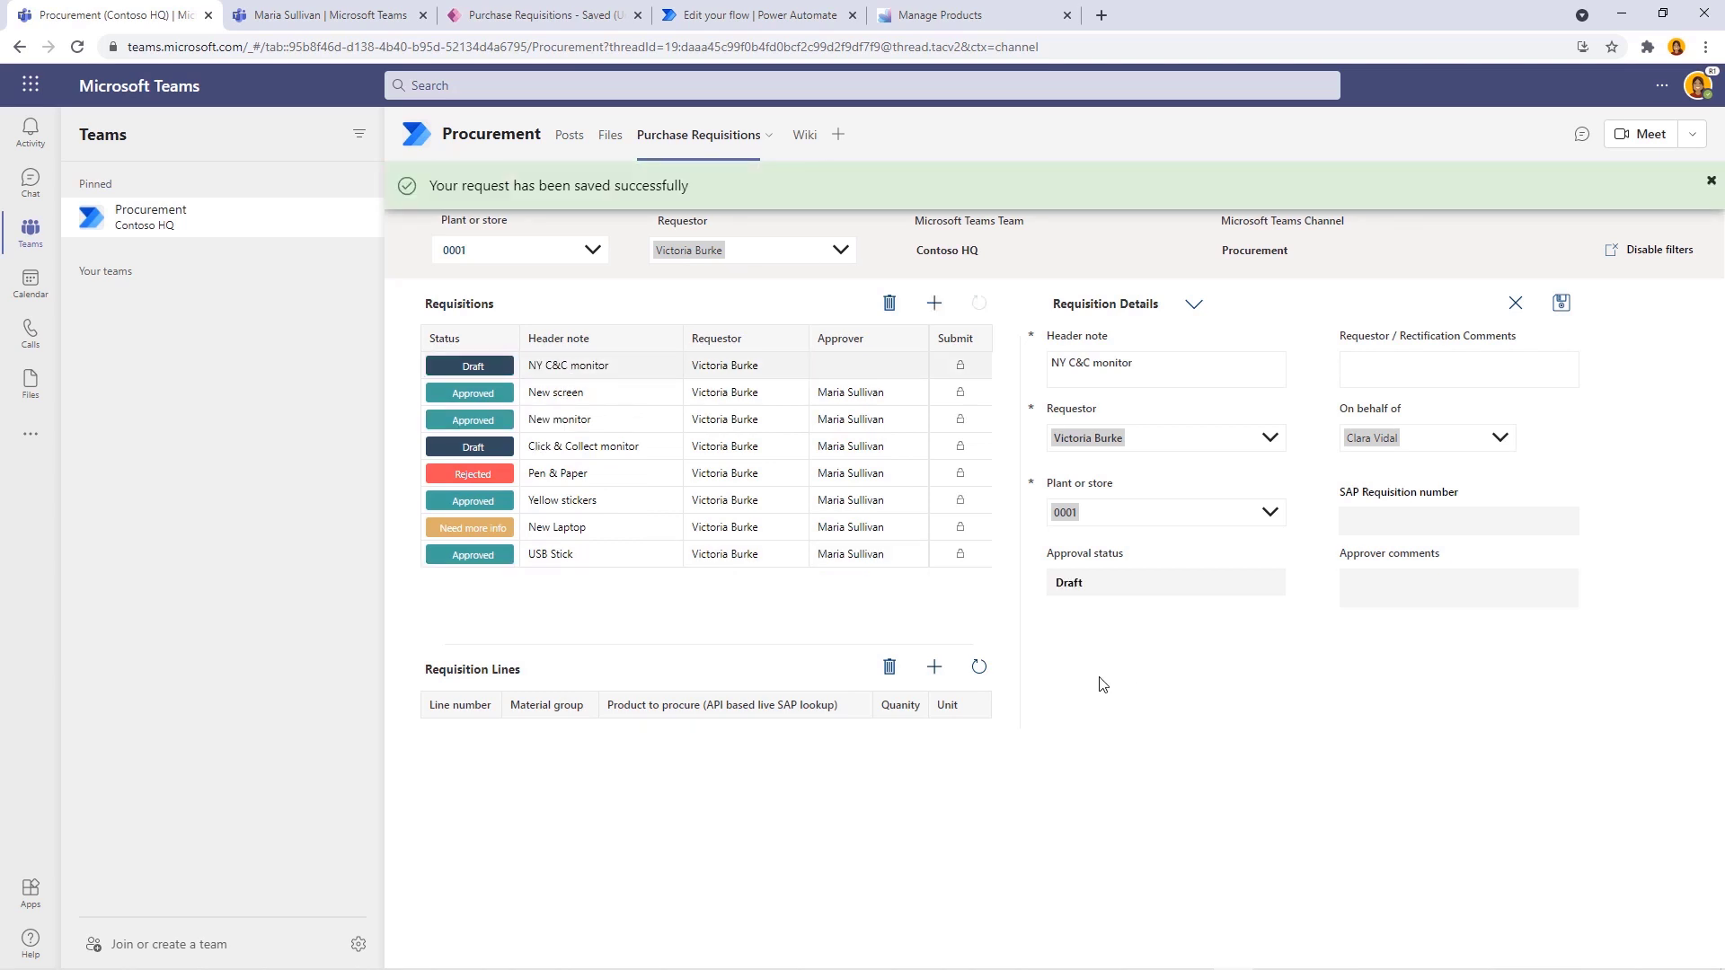
Add a new requisition line and look up SAP products matching 'screen'.
left_click(934, 668)
left_click(737, 732)
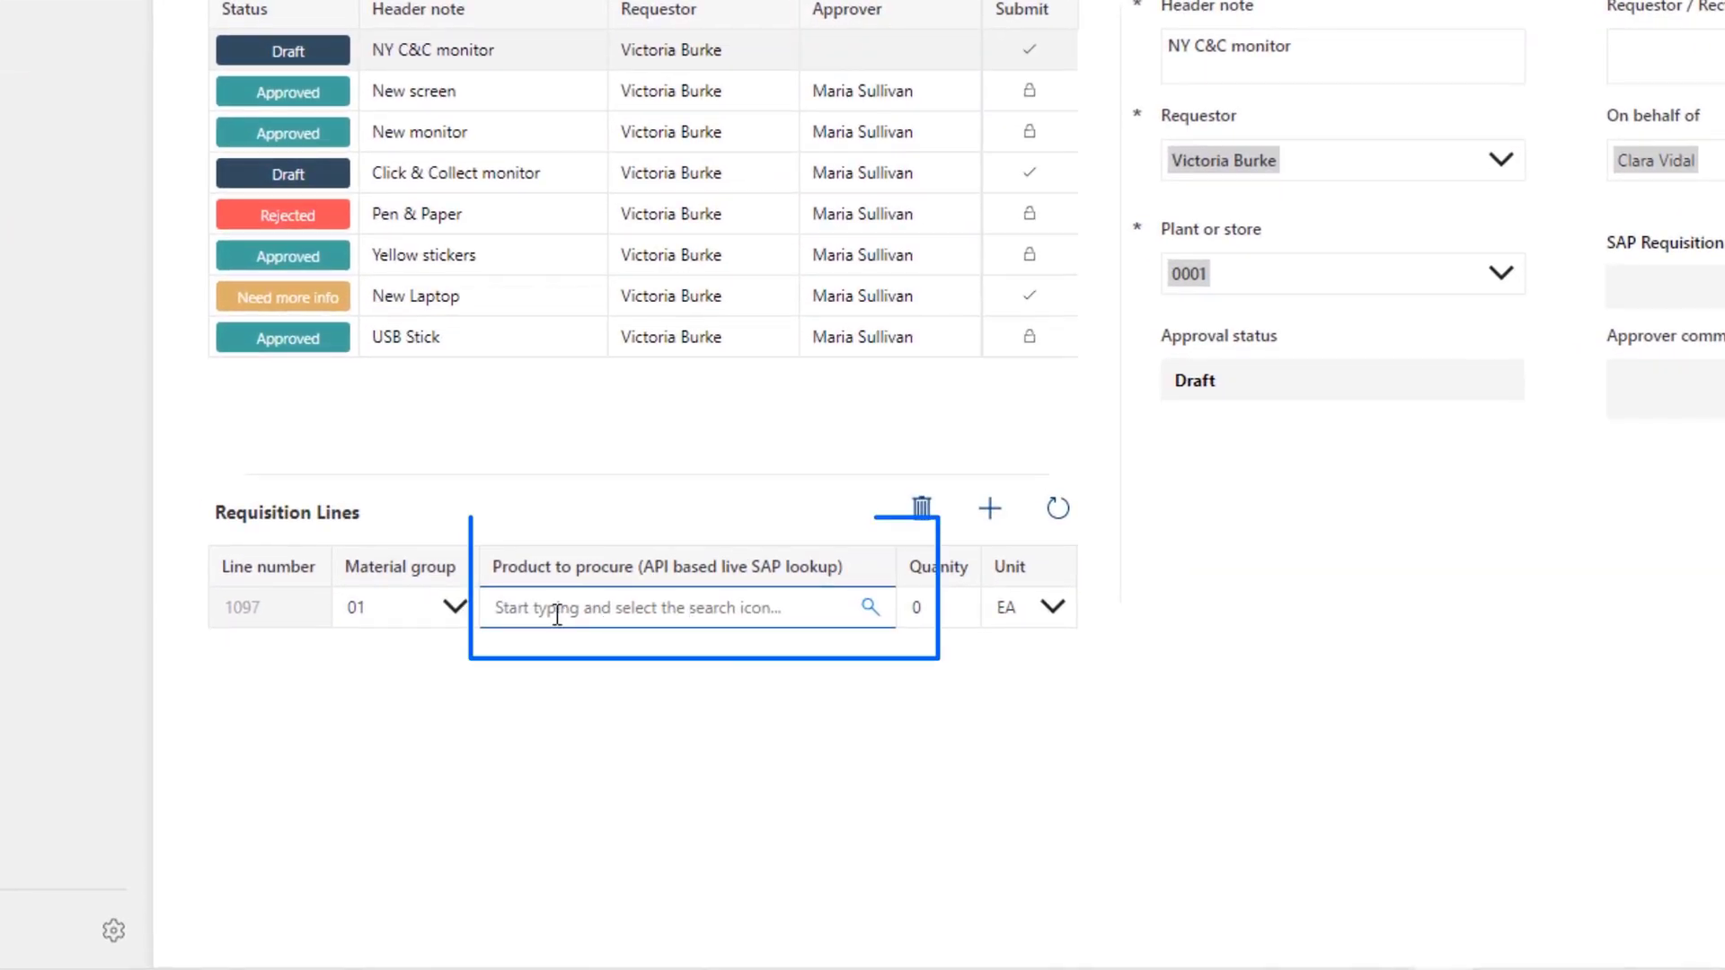
left_click(557, 616)
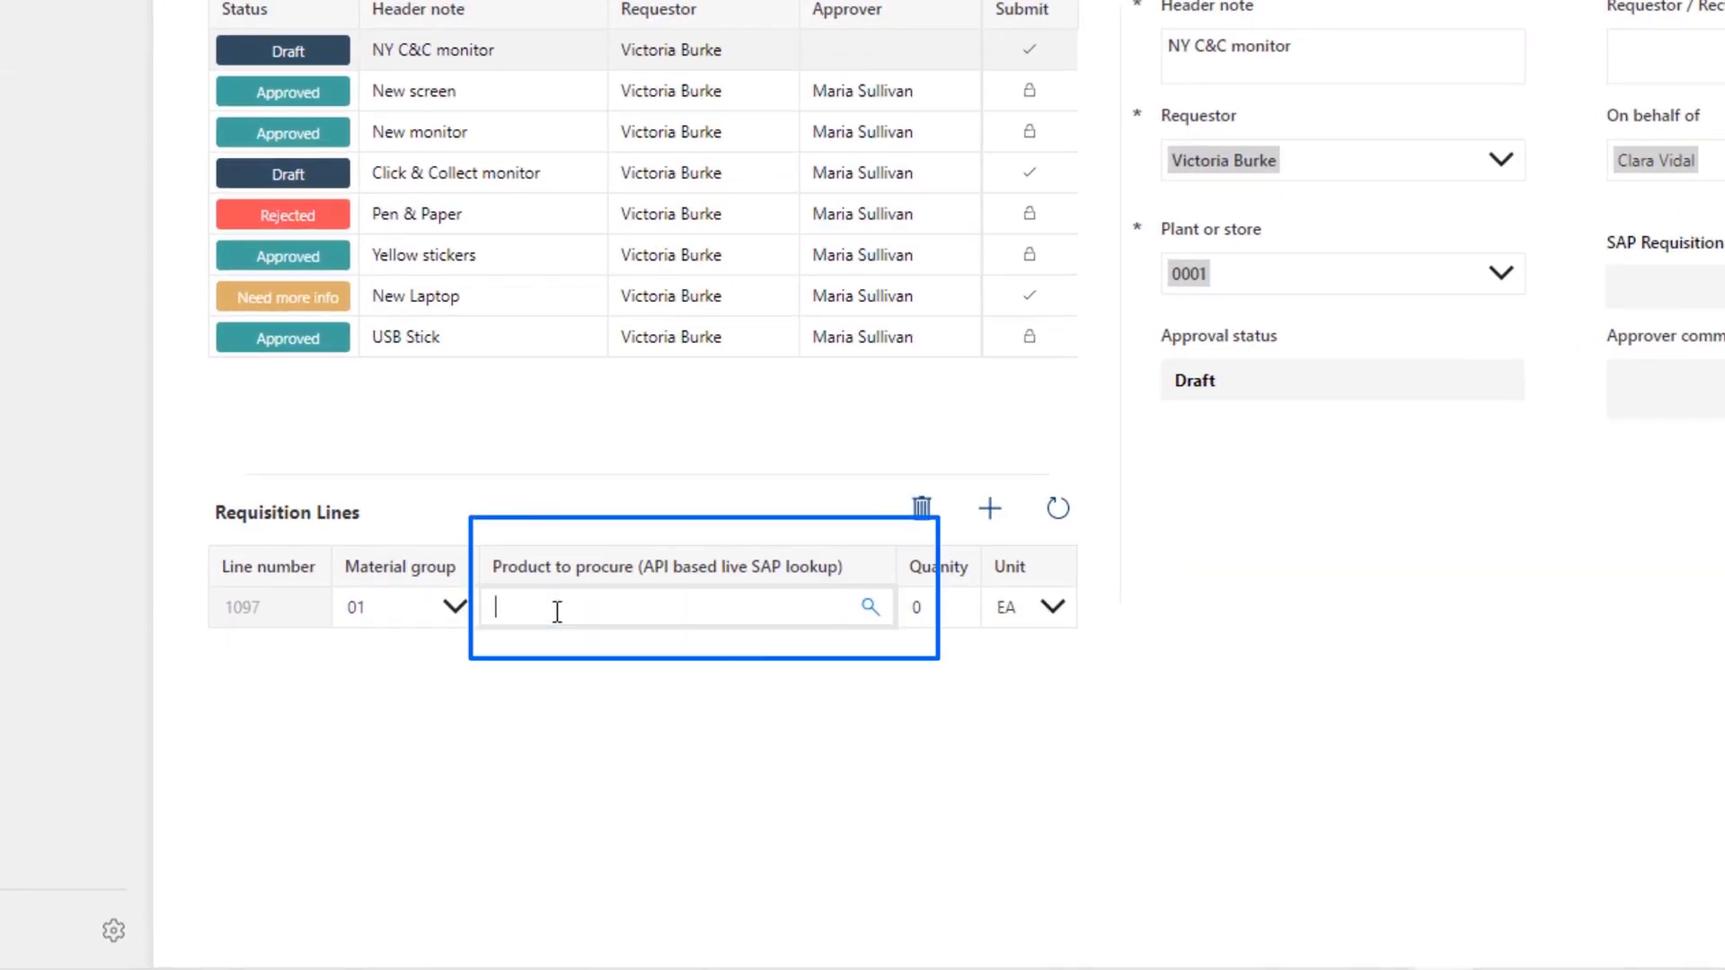
type("screen")
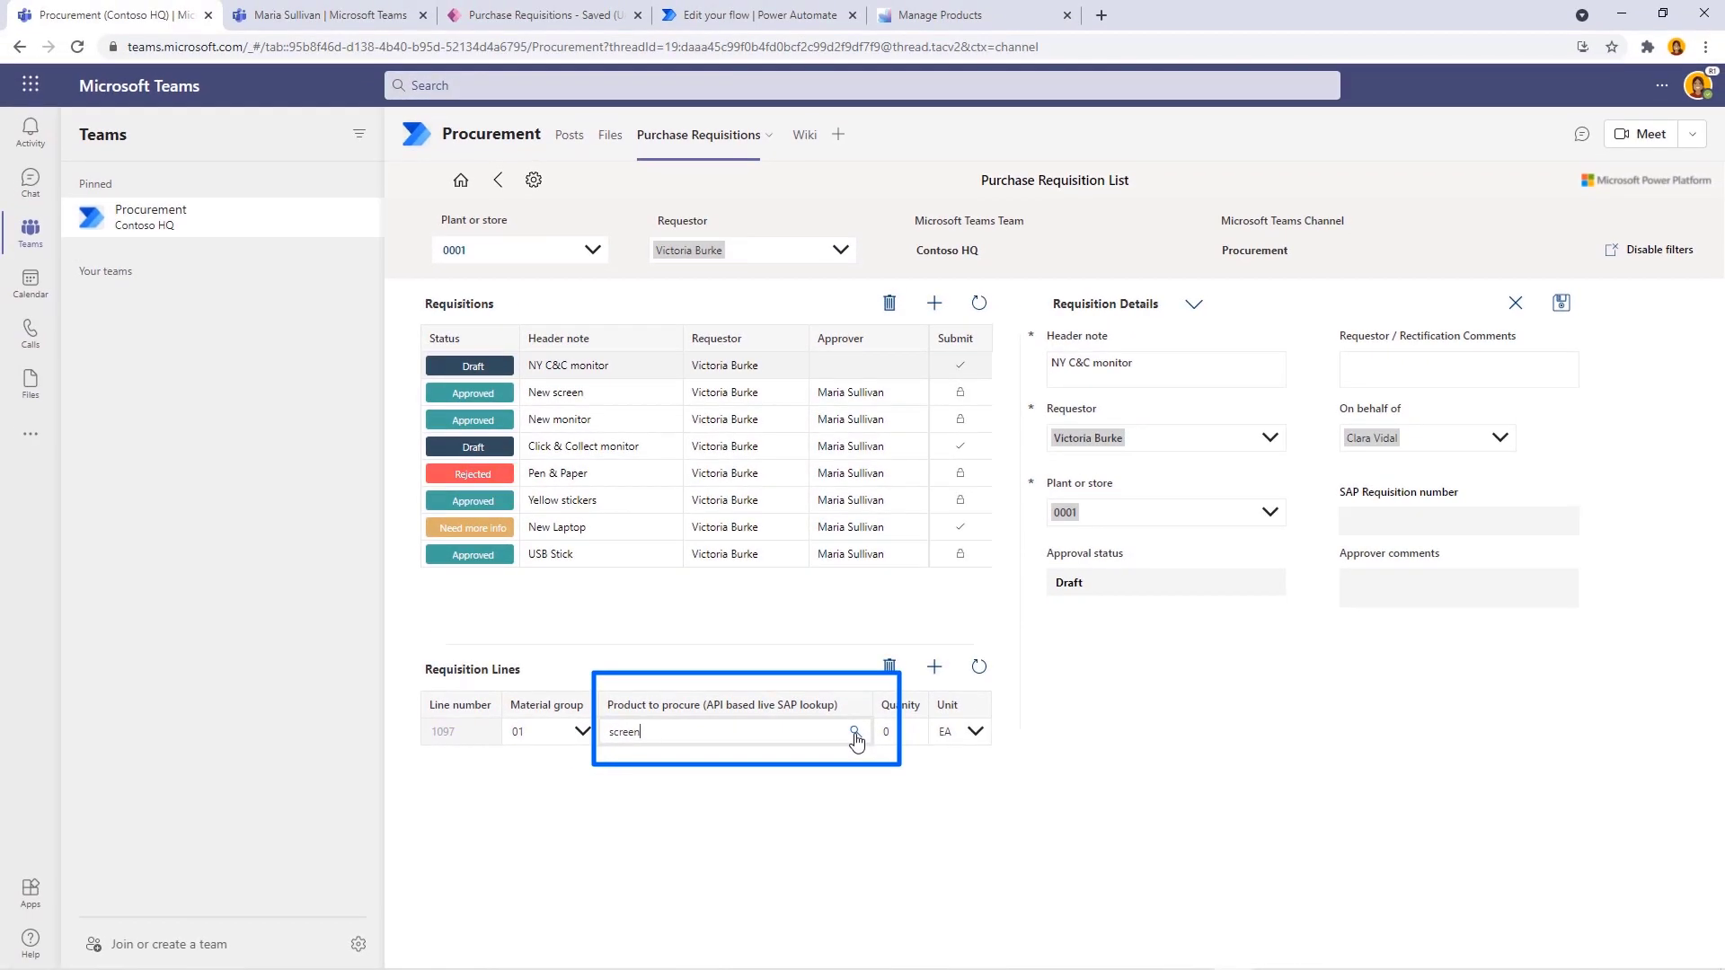
left_click(858, 694)
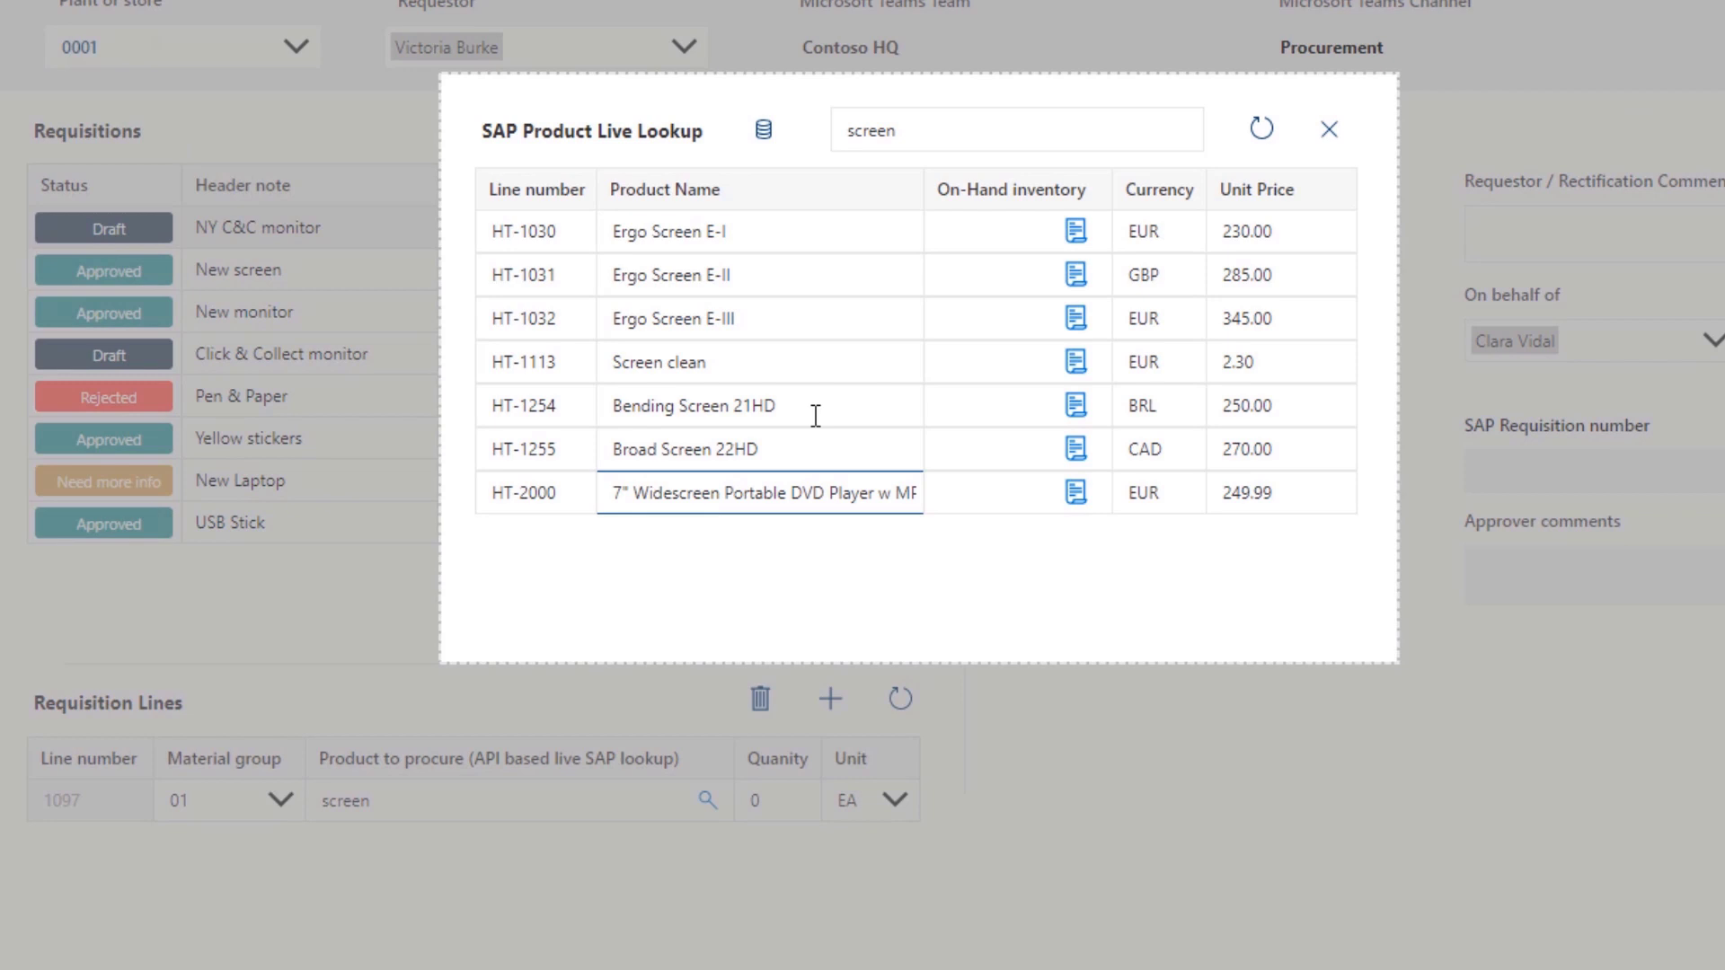
Narrow the product lookup to 'hd' and view SAP's Manage Products list.
left_click(928, 127)
key("BackSpace")
key("BackSpace")
key("BackSpace")
key("BackSpace")
key("BackSpace")
key("BackSpace")
type("hd")
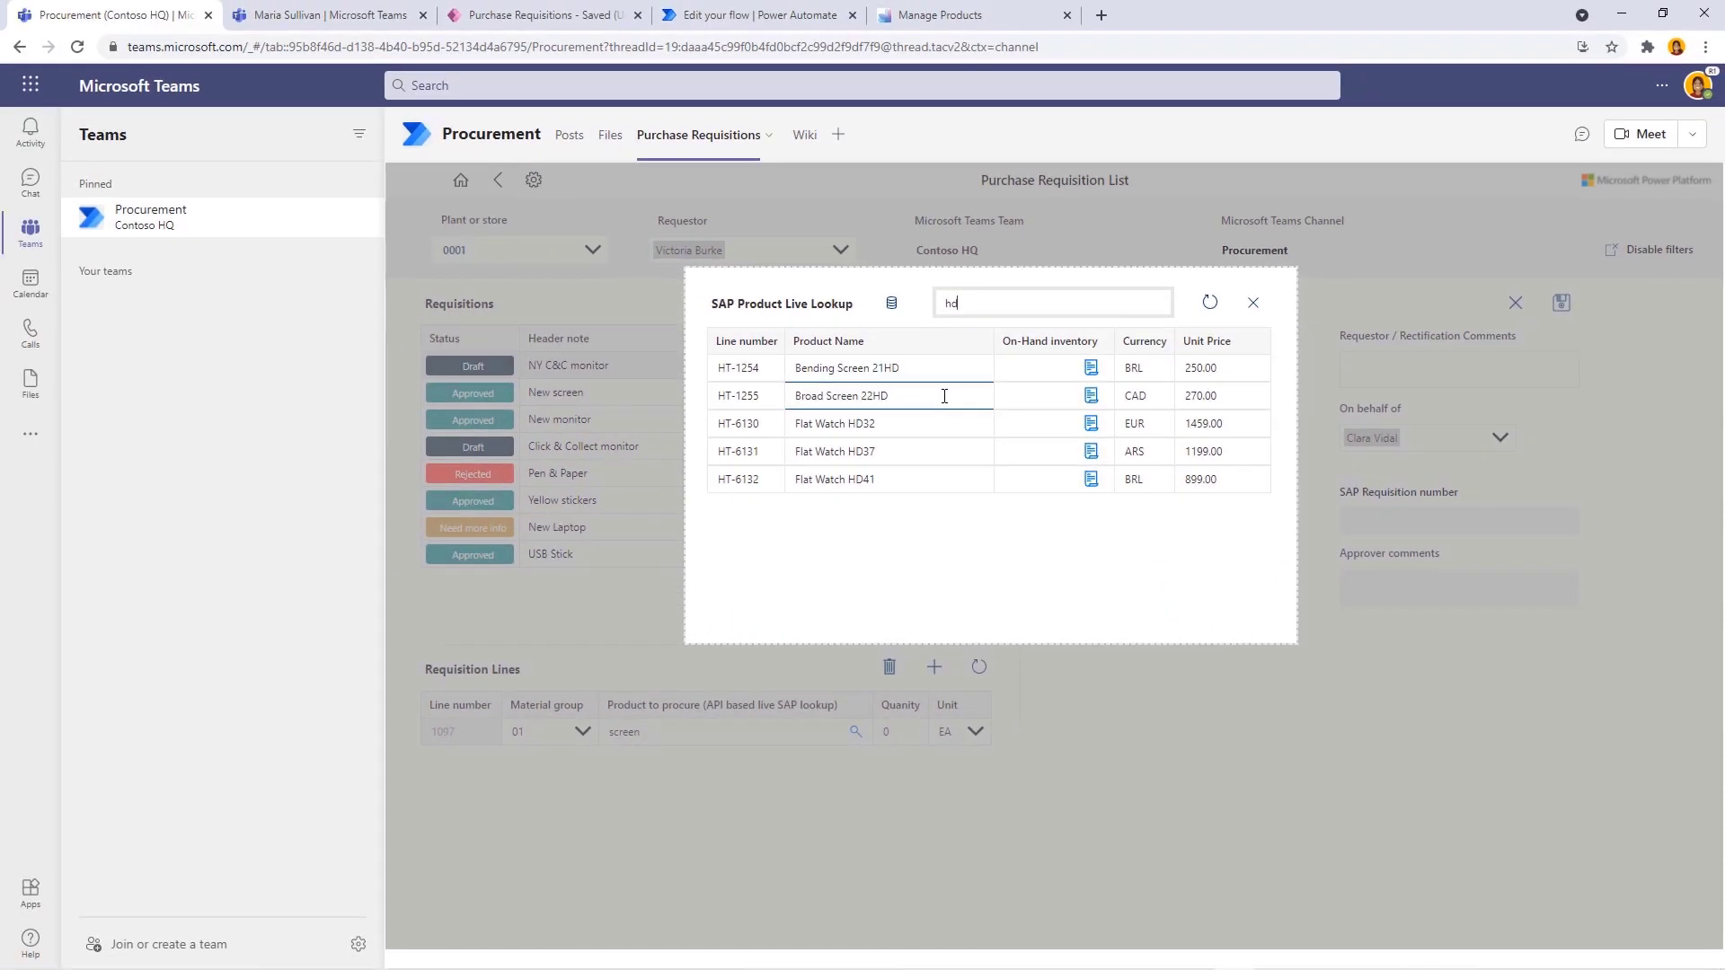
left_click(1017, 16)
scroll(422, 629, "down", 5)
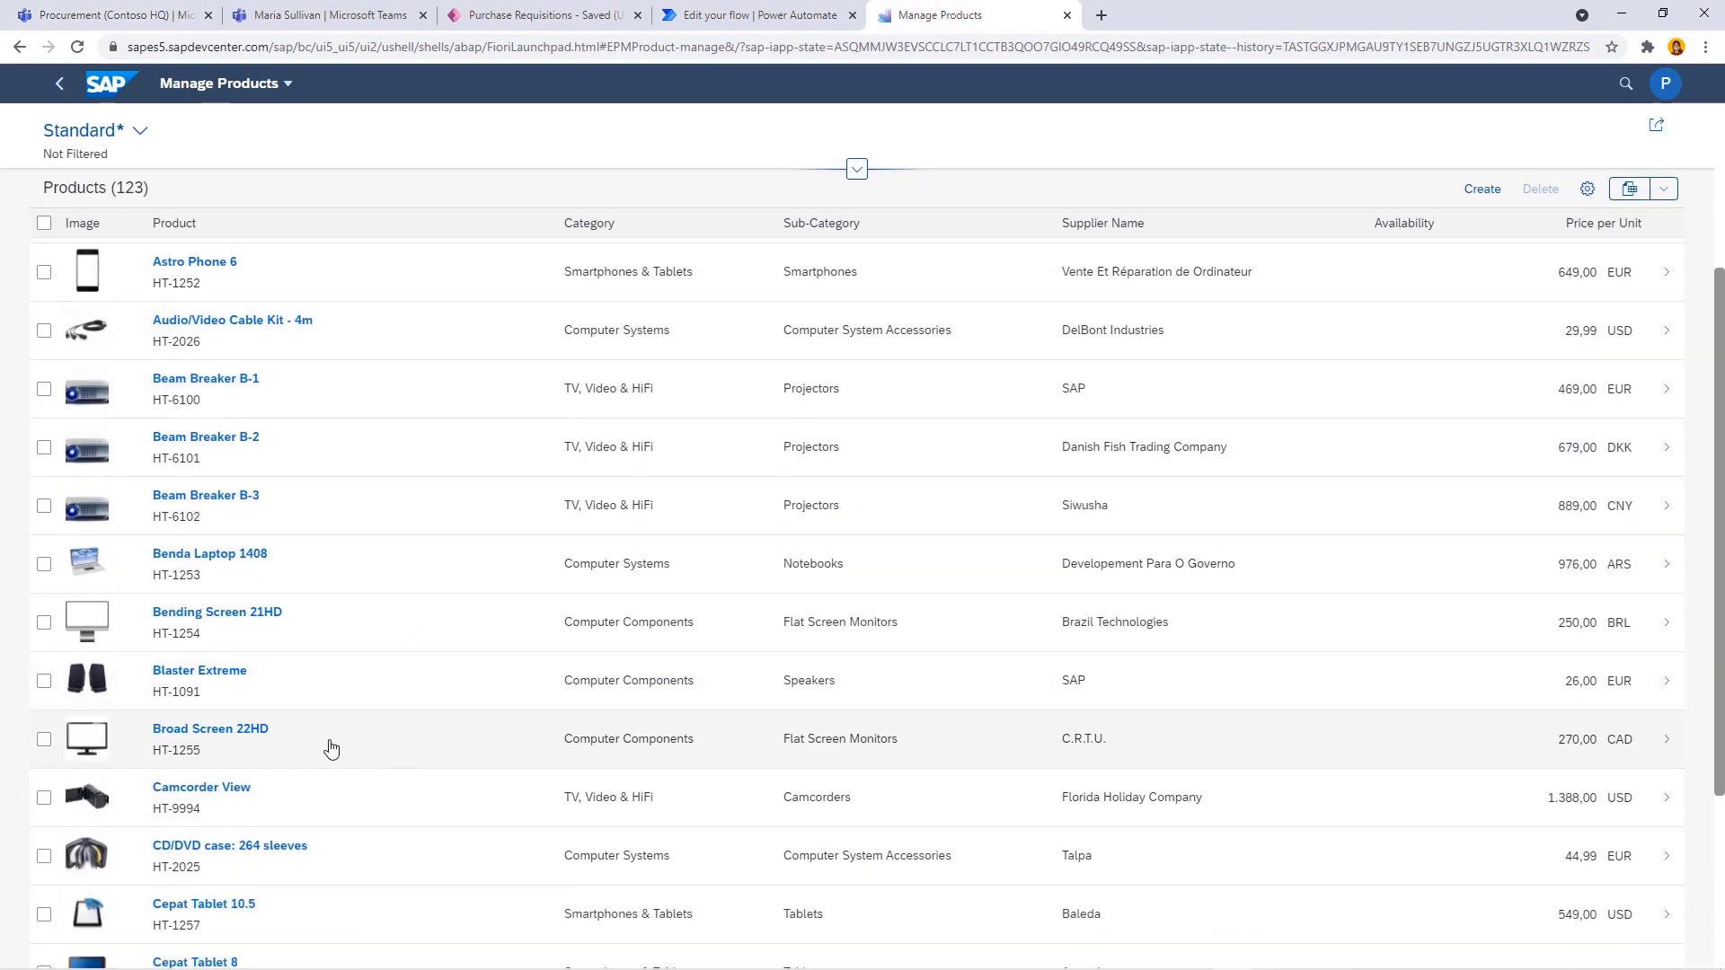
Open Broad Screen 22HD's product details in SAP Fiori, then return to the Teams lookup.
left_click(365, 745)
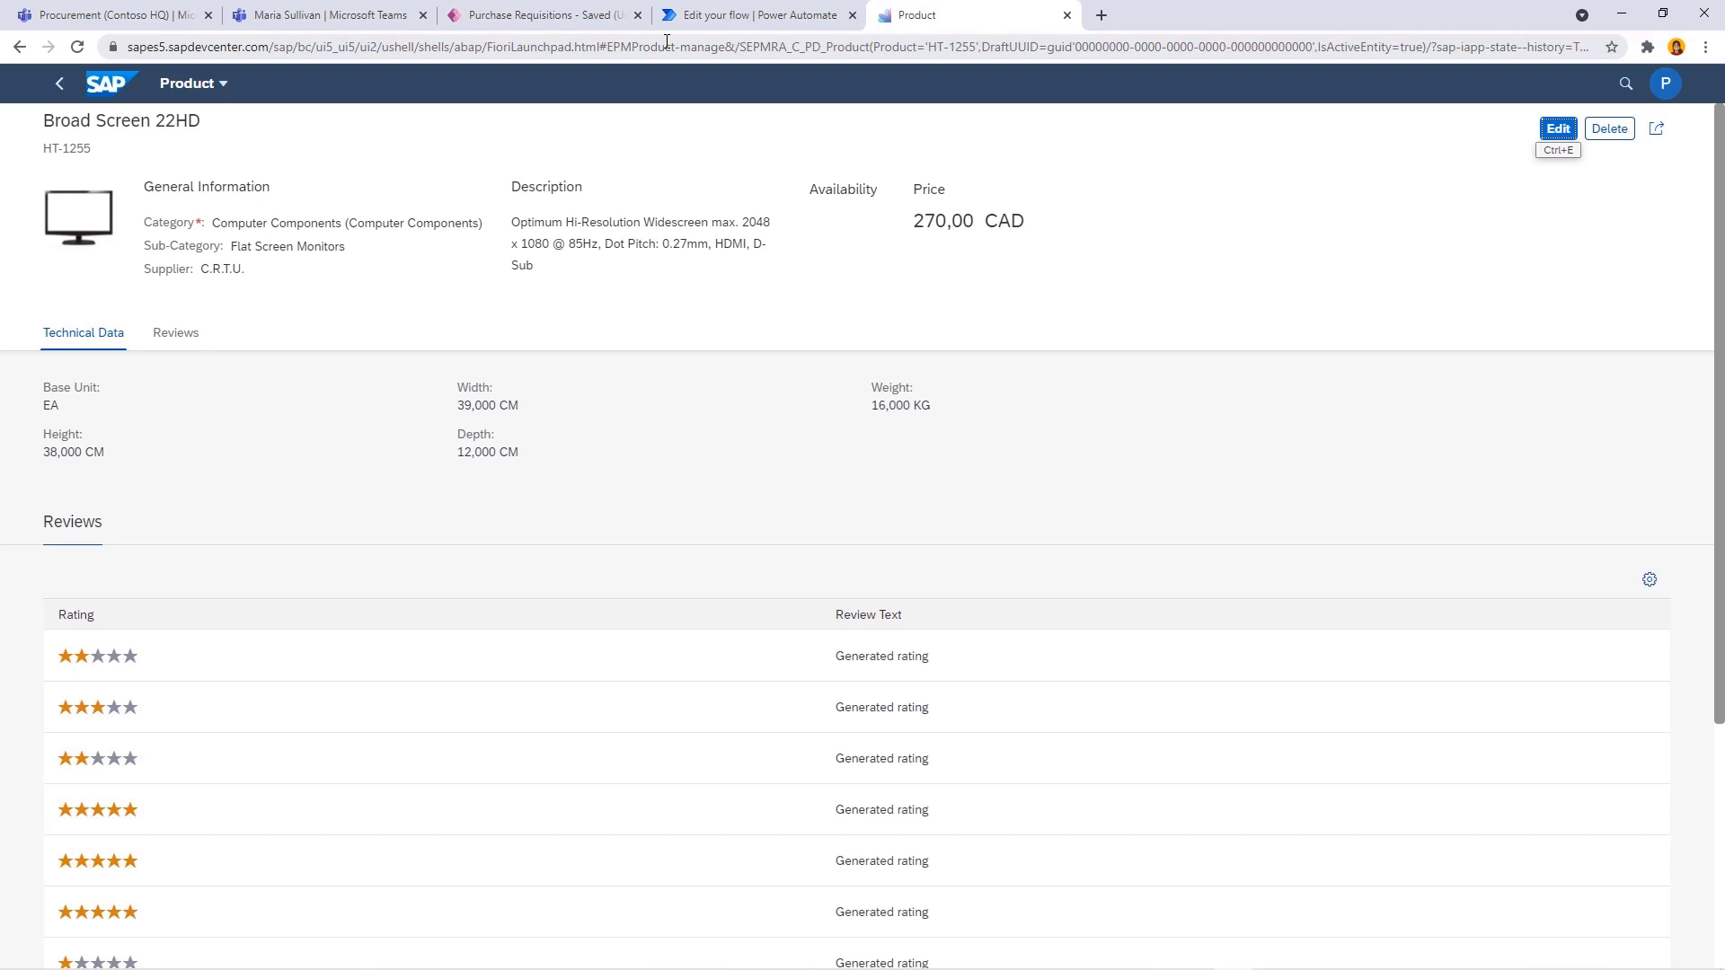
left_click(126, 22)
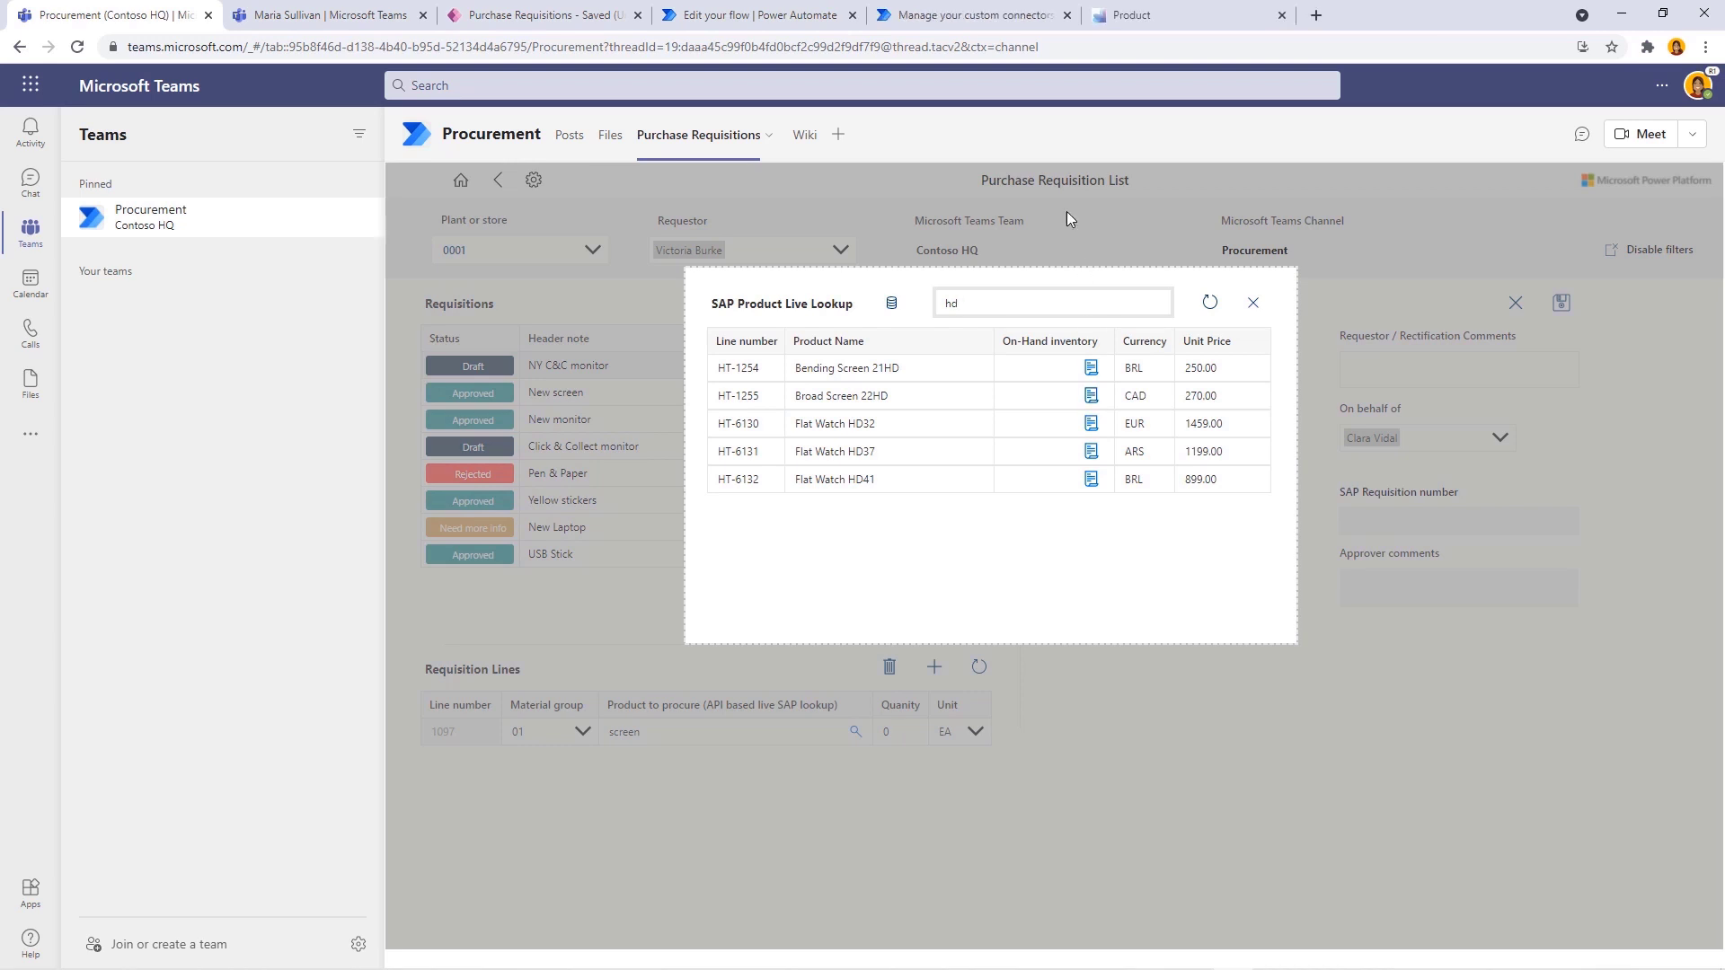
Open the SAP EPM Connector from Custom connectors for editing at its Definition step.
left_click(975, 18)
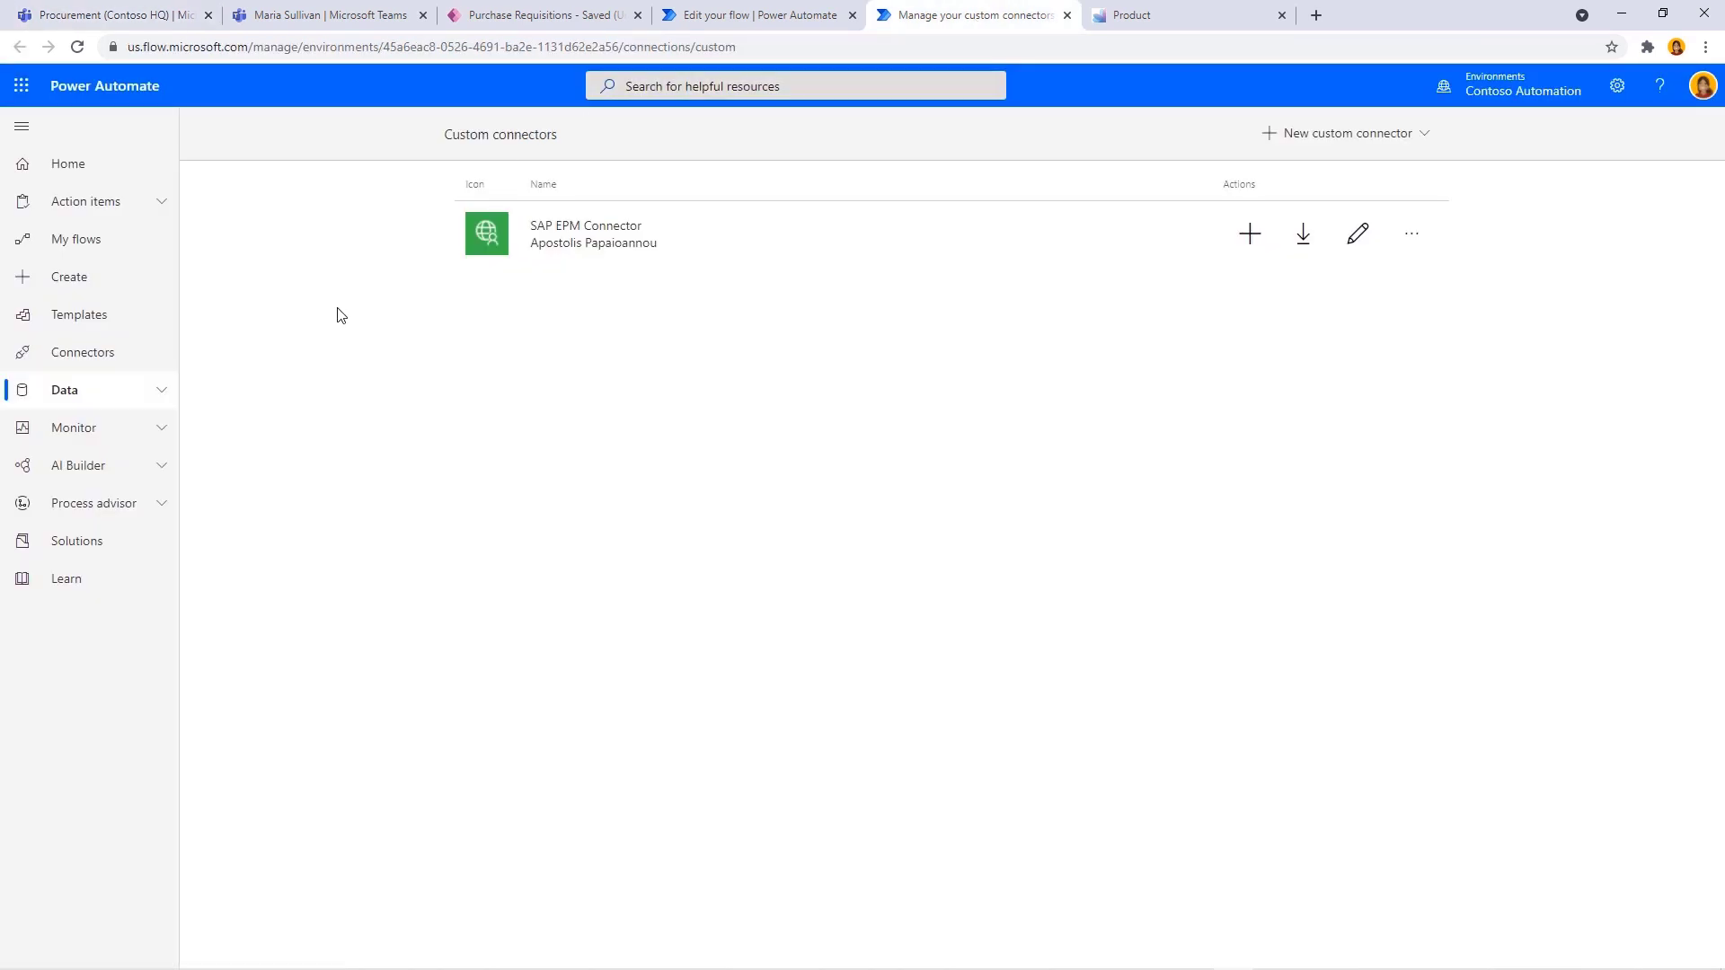
left_click(66, 390)
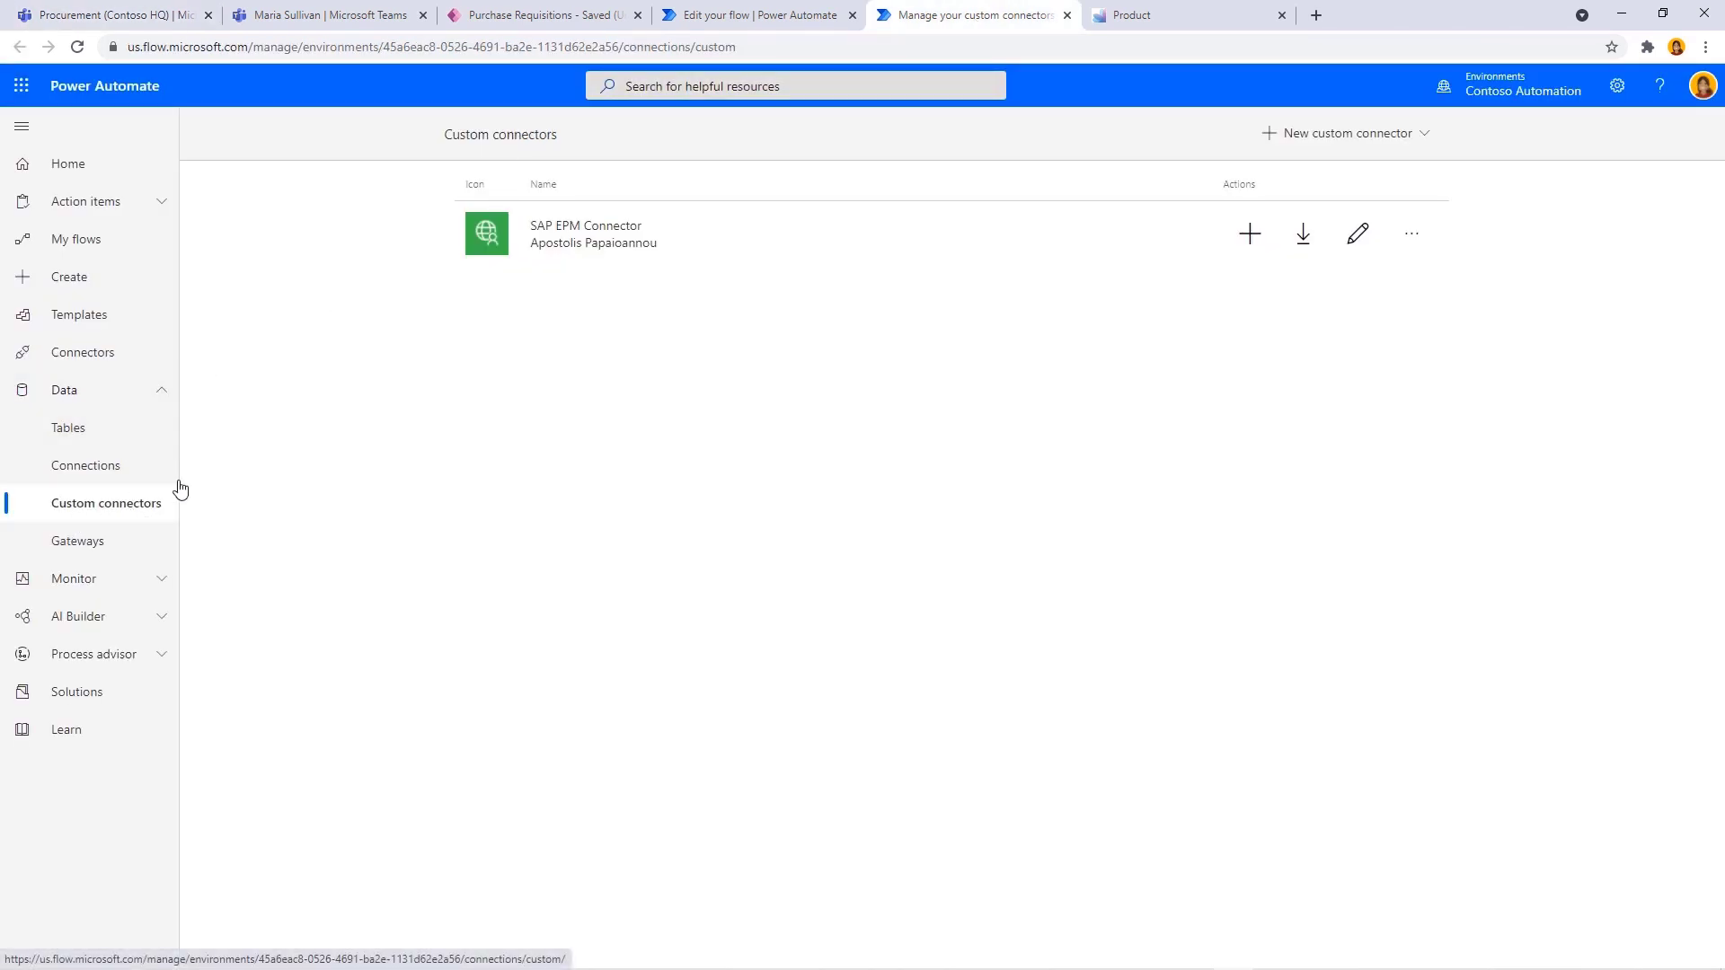
left_click(1358, 233)
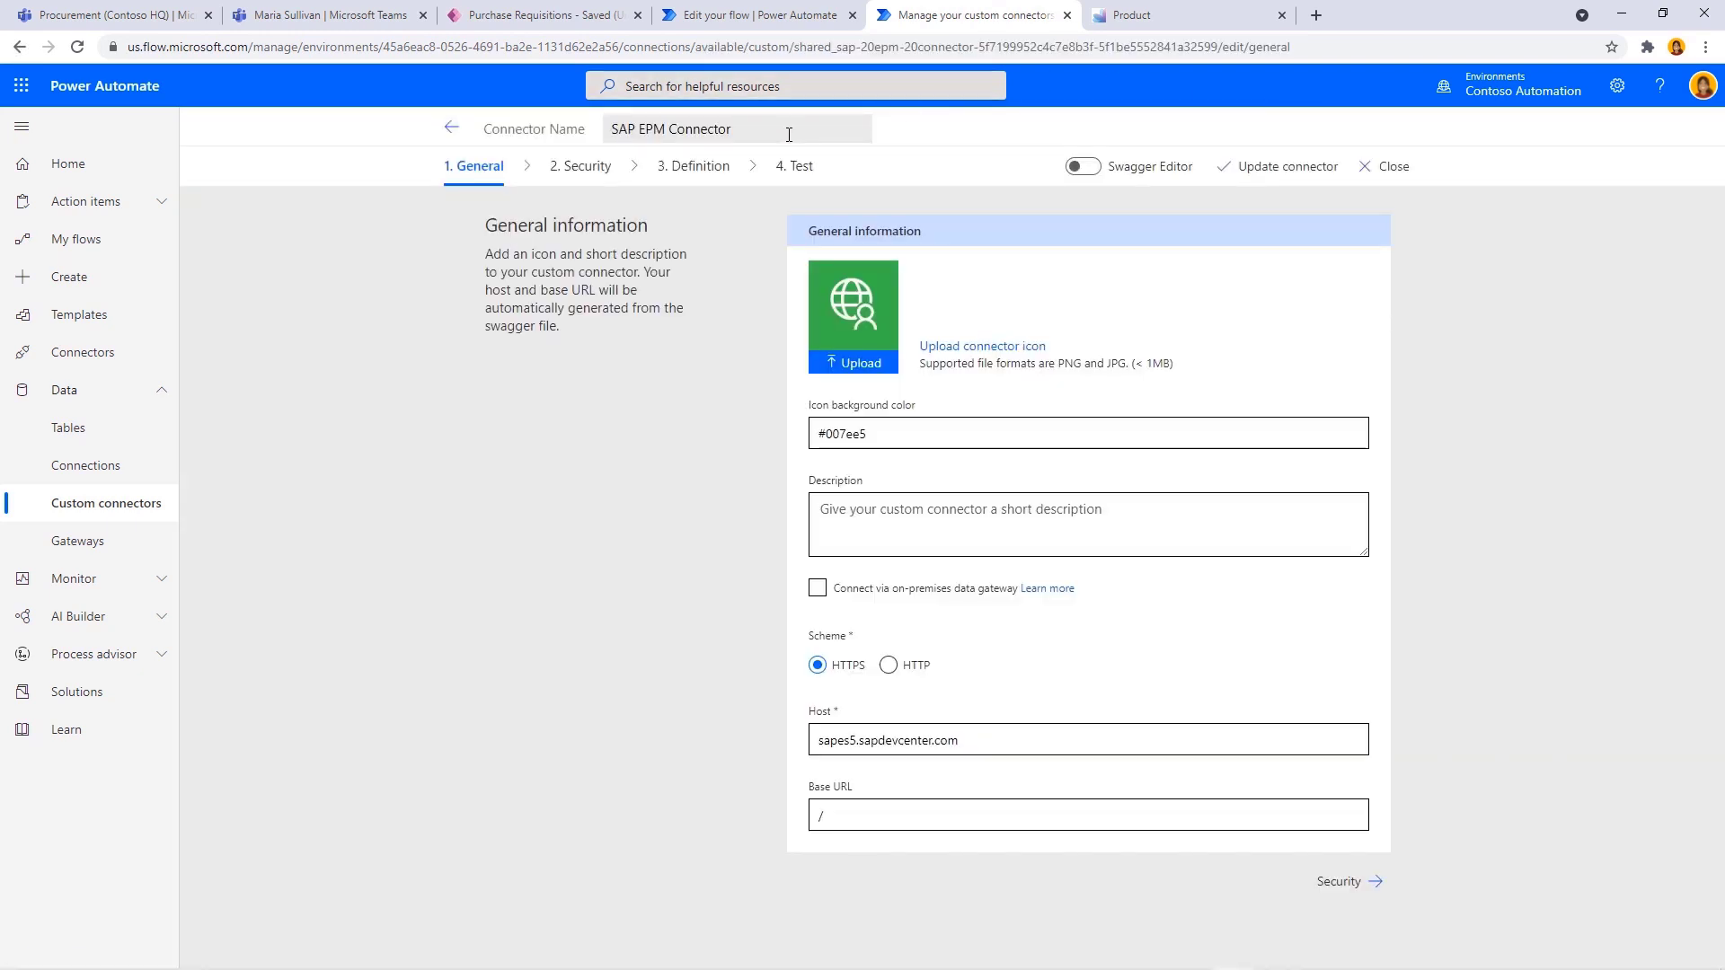
left_click(702, 175)
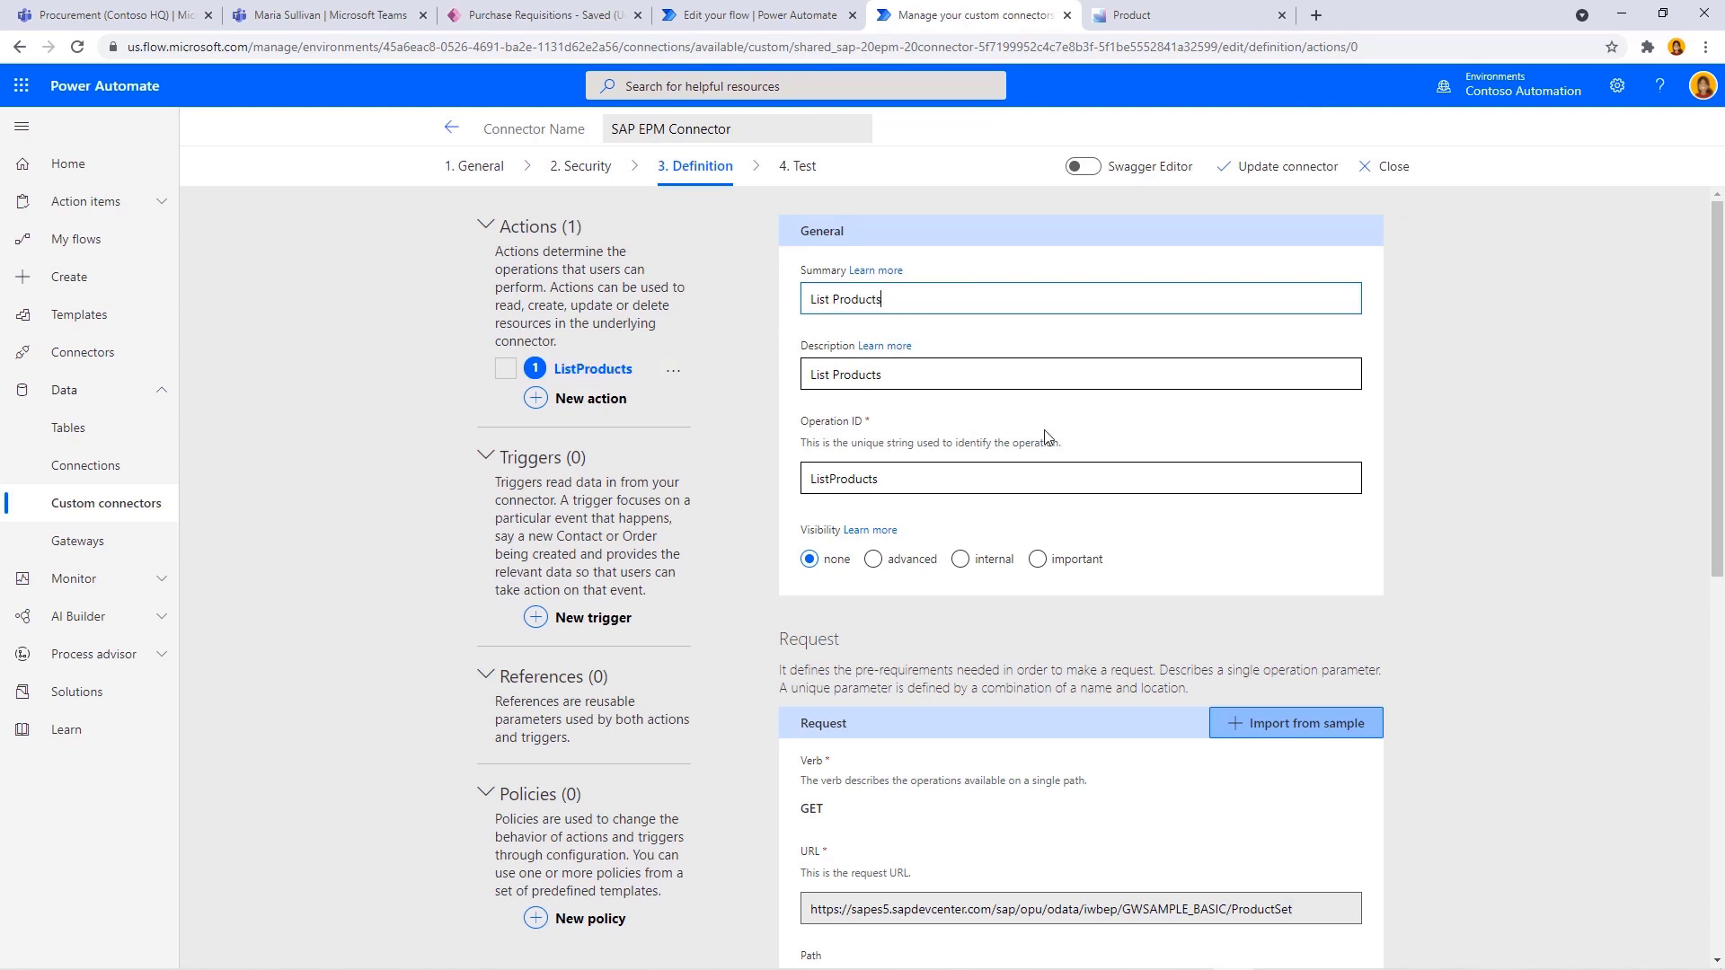
Review the sample ProductSet JSON, then go to the connector's Test step for ListProducts.
scroll(885, 377, "down", 5)
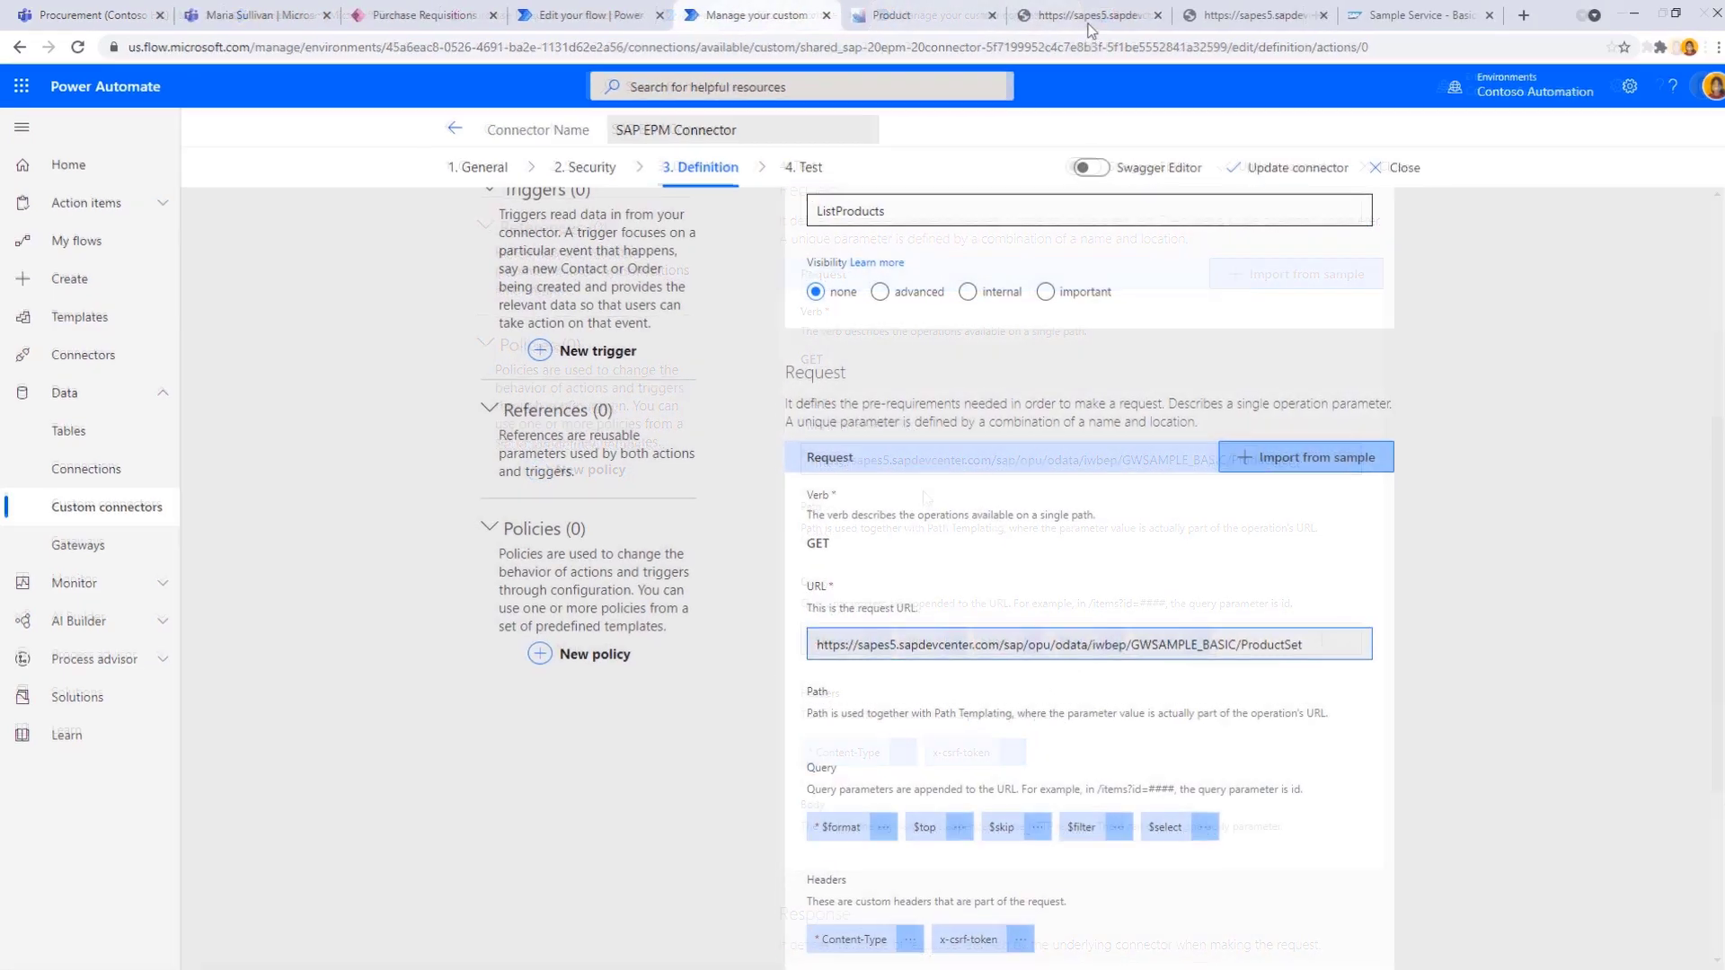
left_click(1089, 25)
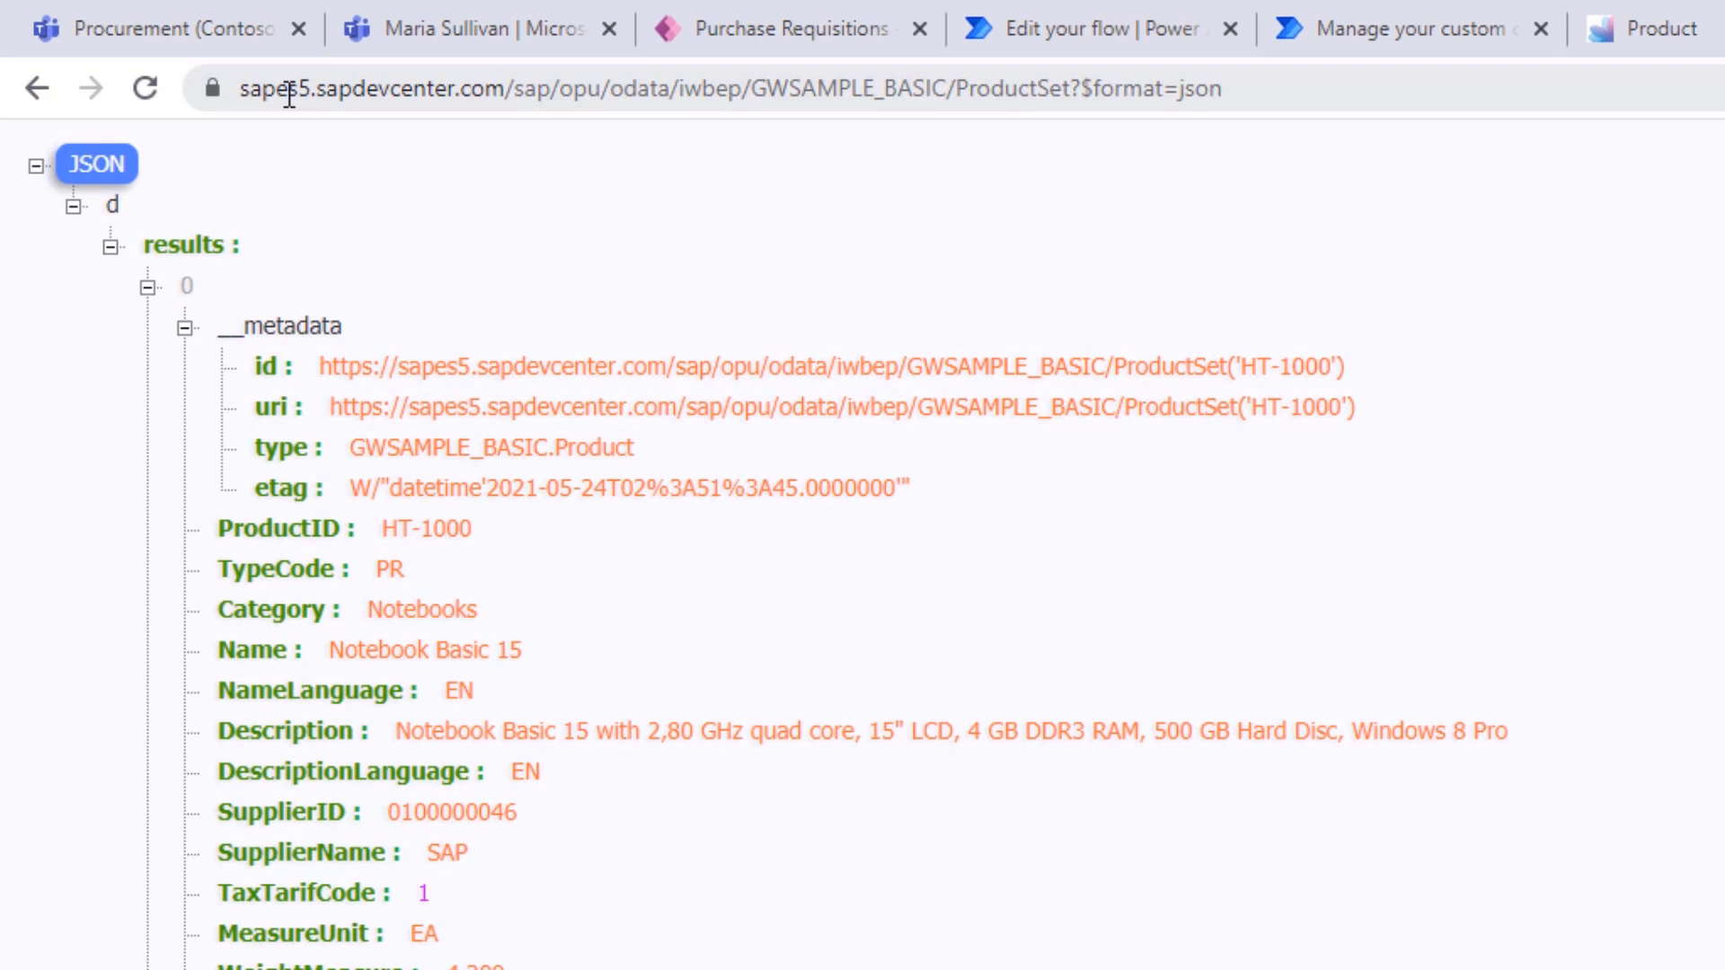
scroll(454, 439, "down", 10)
left_click(1367, 36)
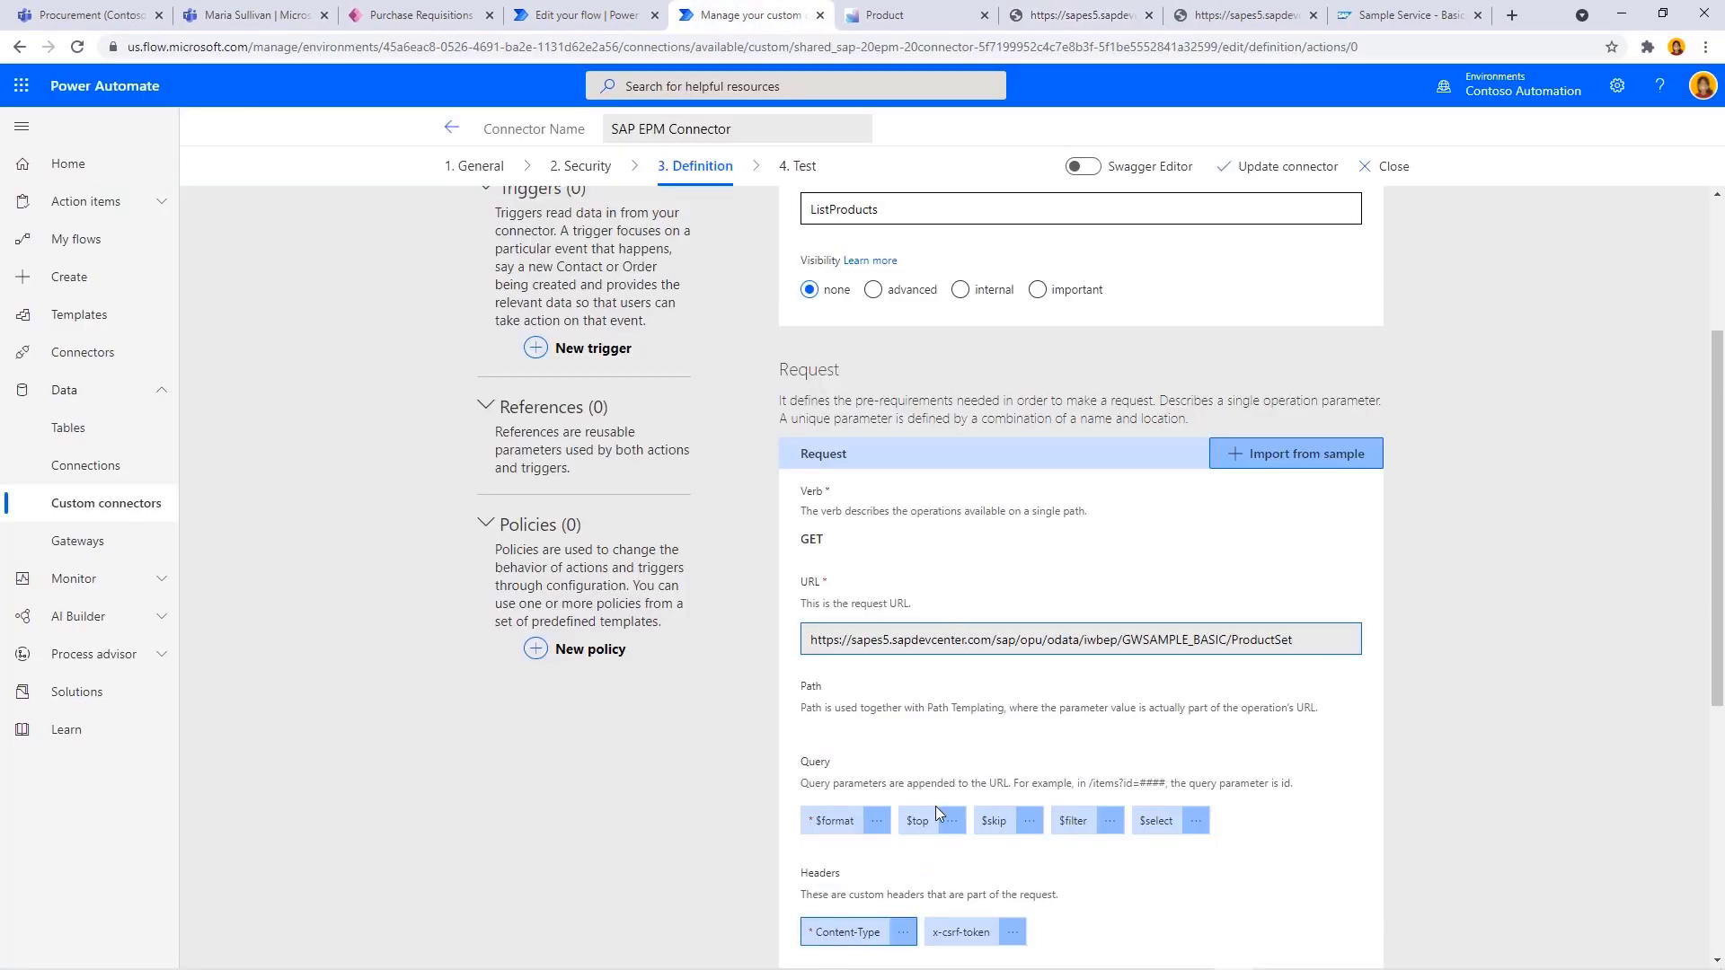
scroll(935, 806, "up", 3)
left_click(801, 167)
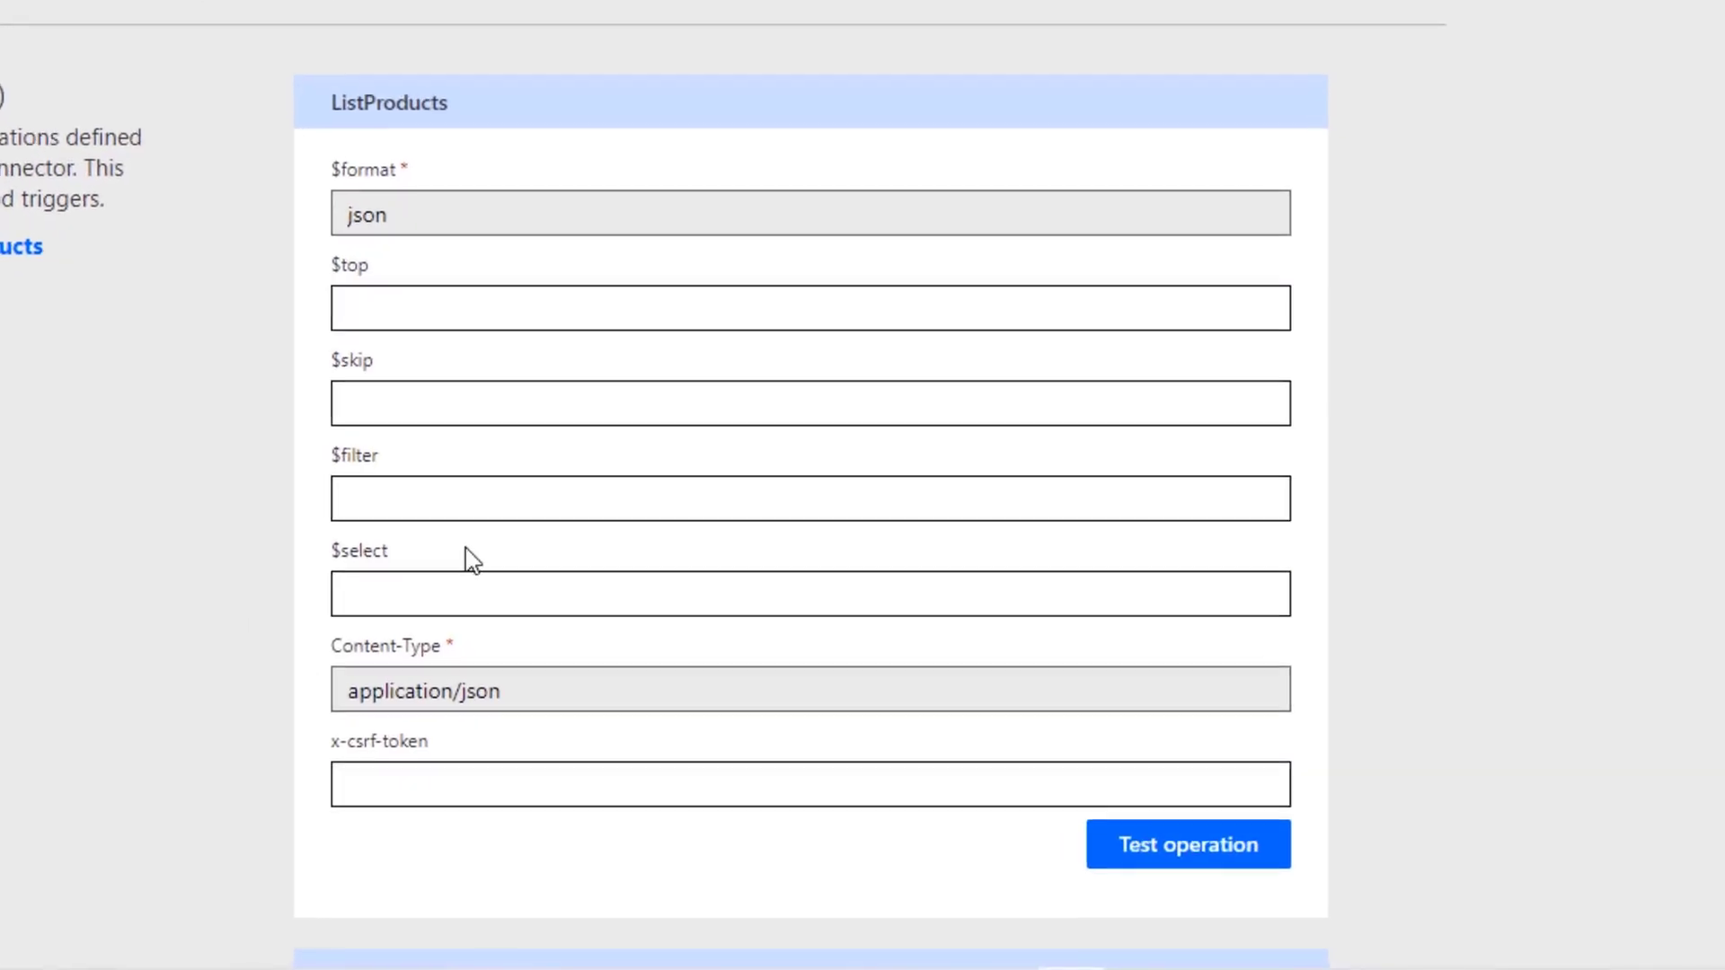
Set $filter to startswith(ProductID,'HT-1255') and compare the ID with the Fiori product page.
left_click(458, 488)
type("startswith(ProductID,'HT-1255')")
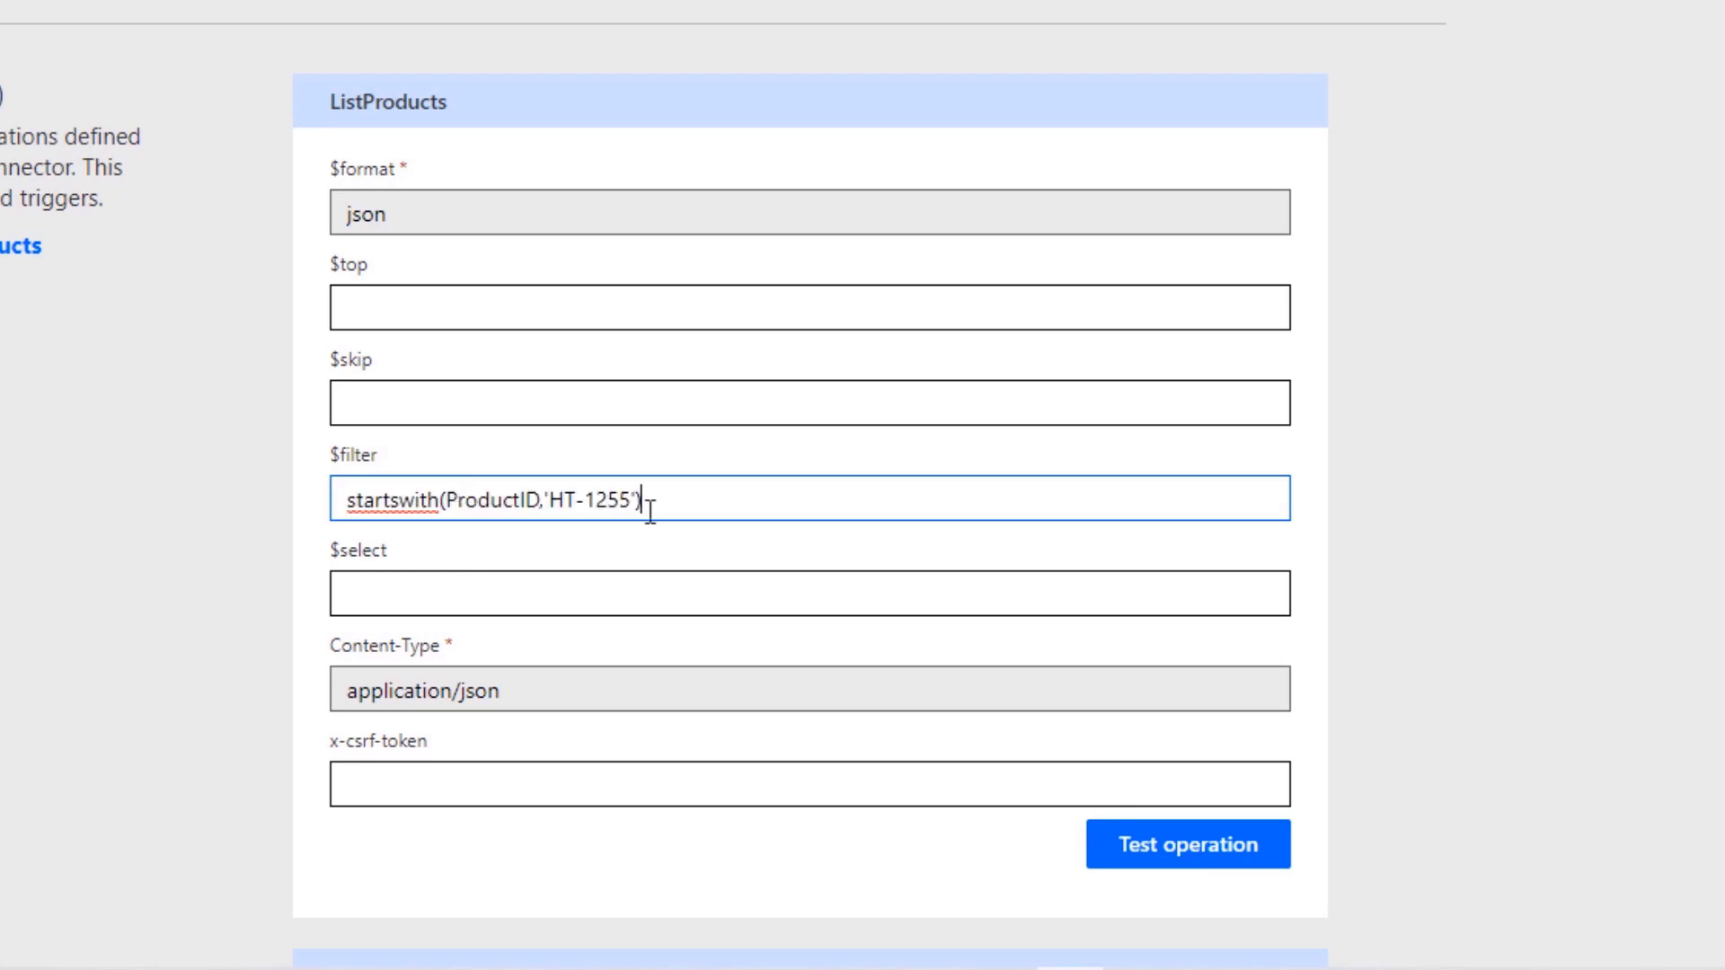
left_click(632, 499)
left_click_drag(615, 500, 550, 500)
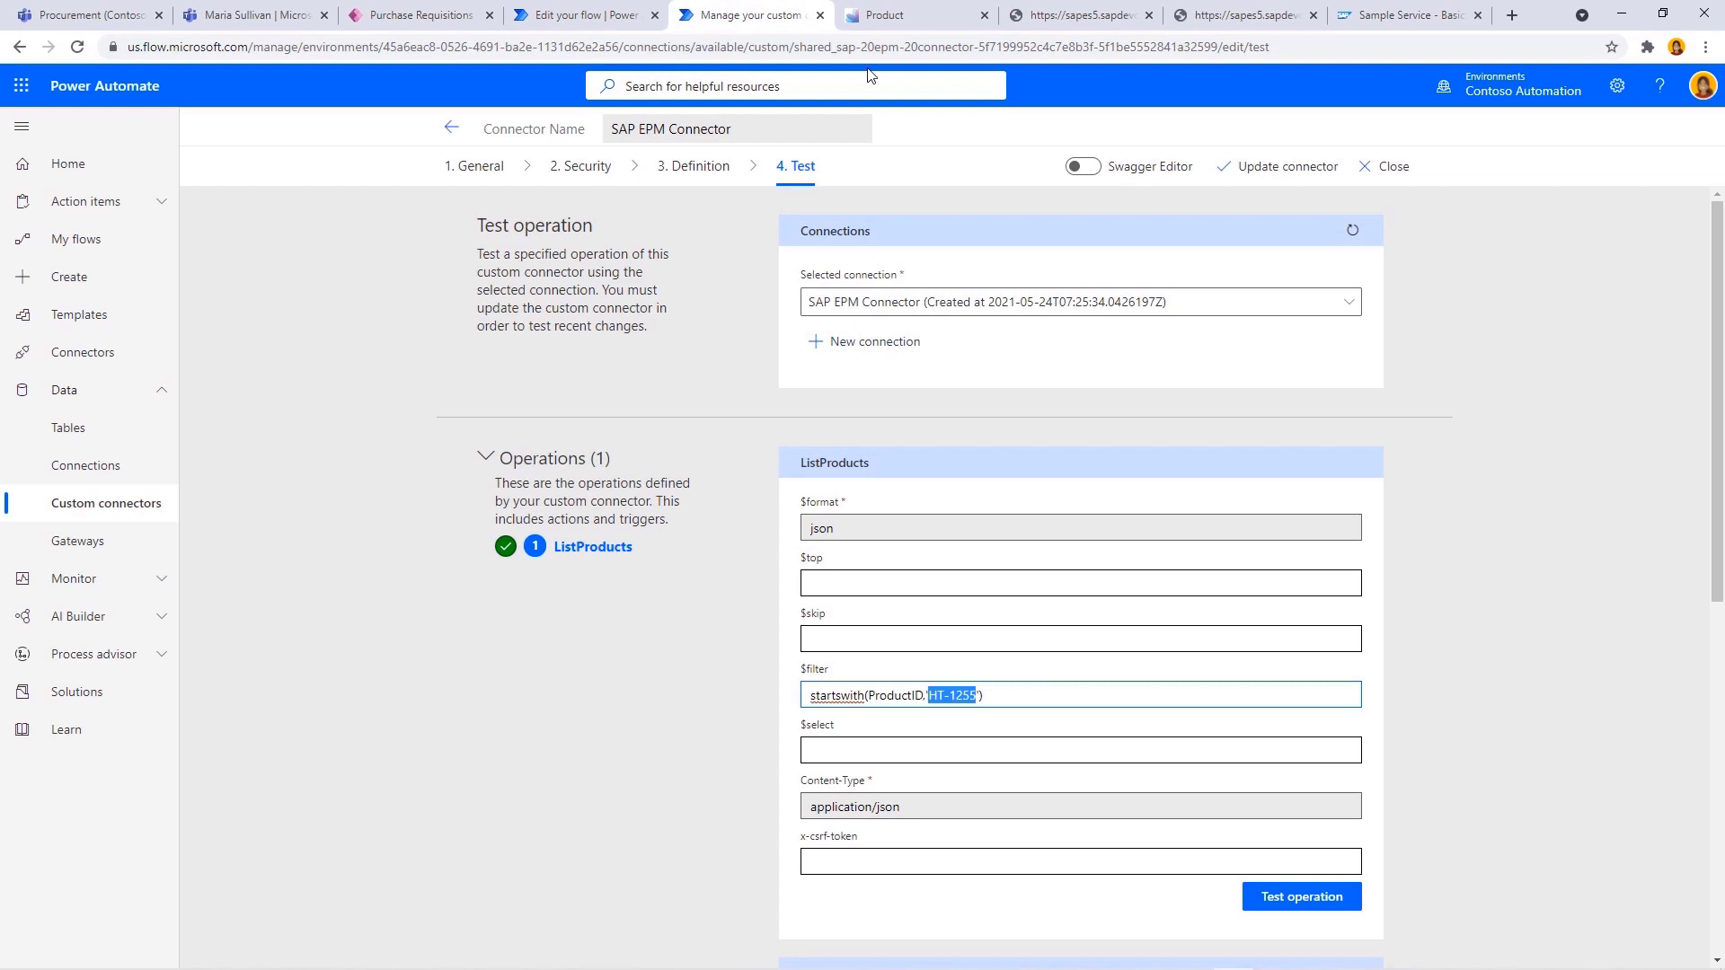
left_click(885, 15)
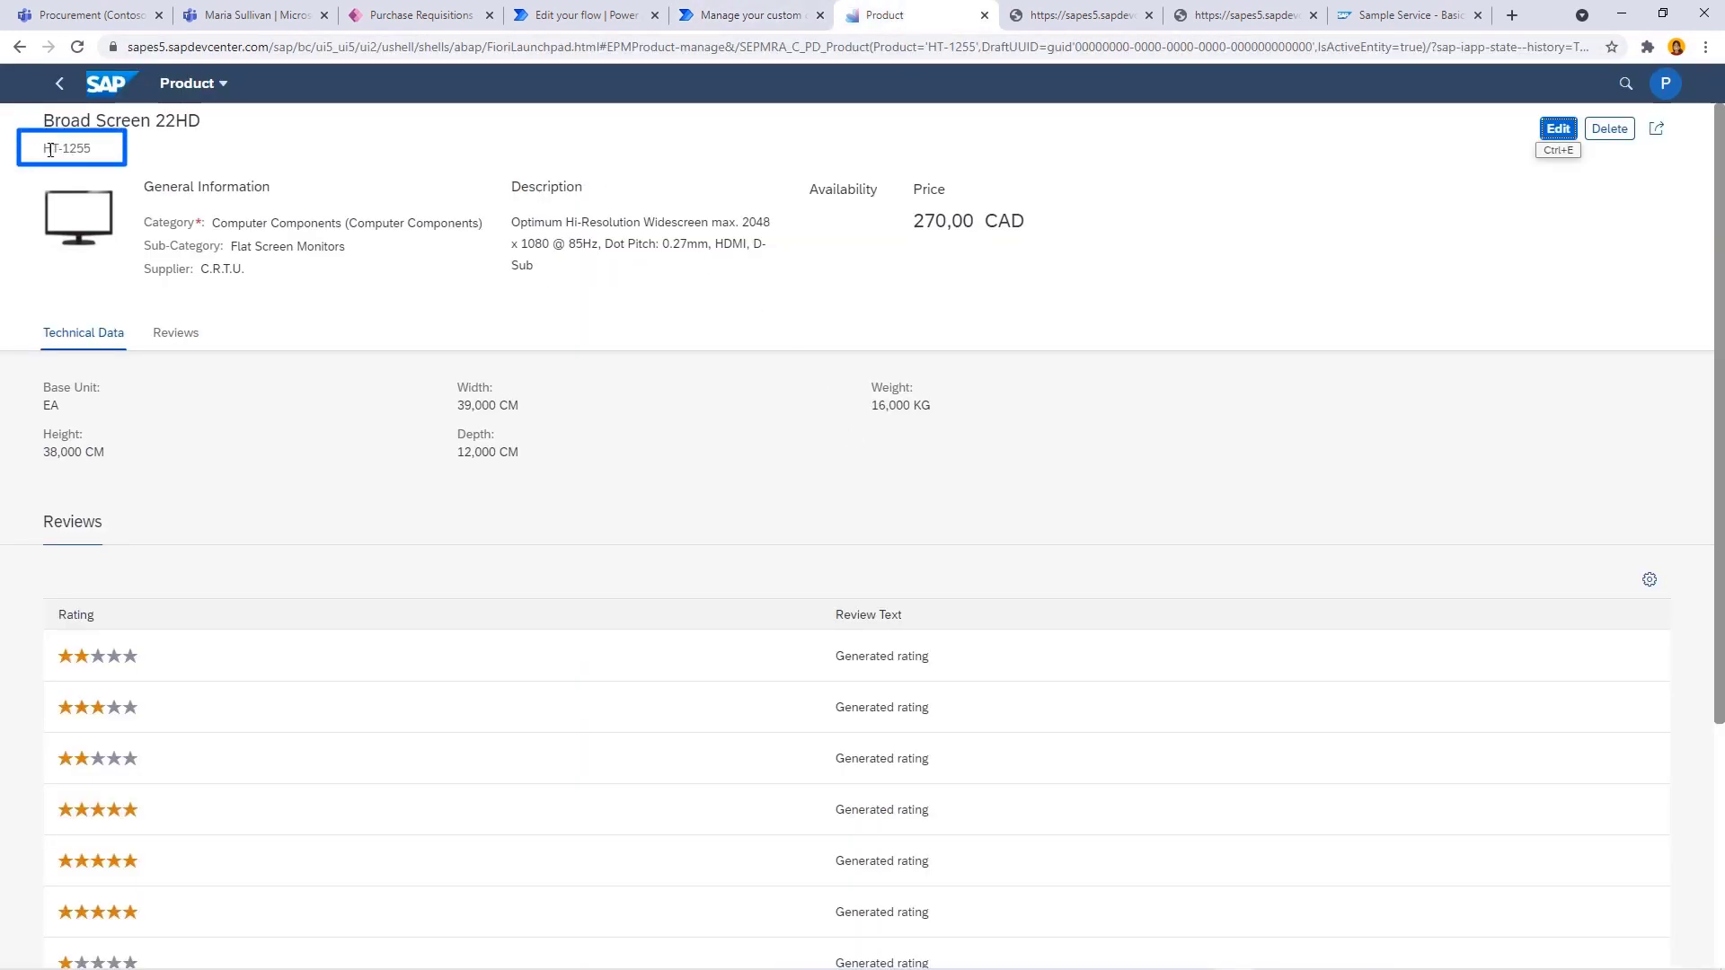
left_click(750, 15)
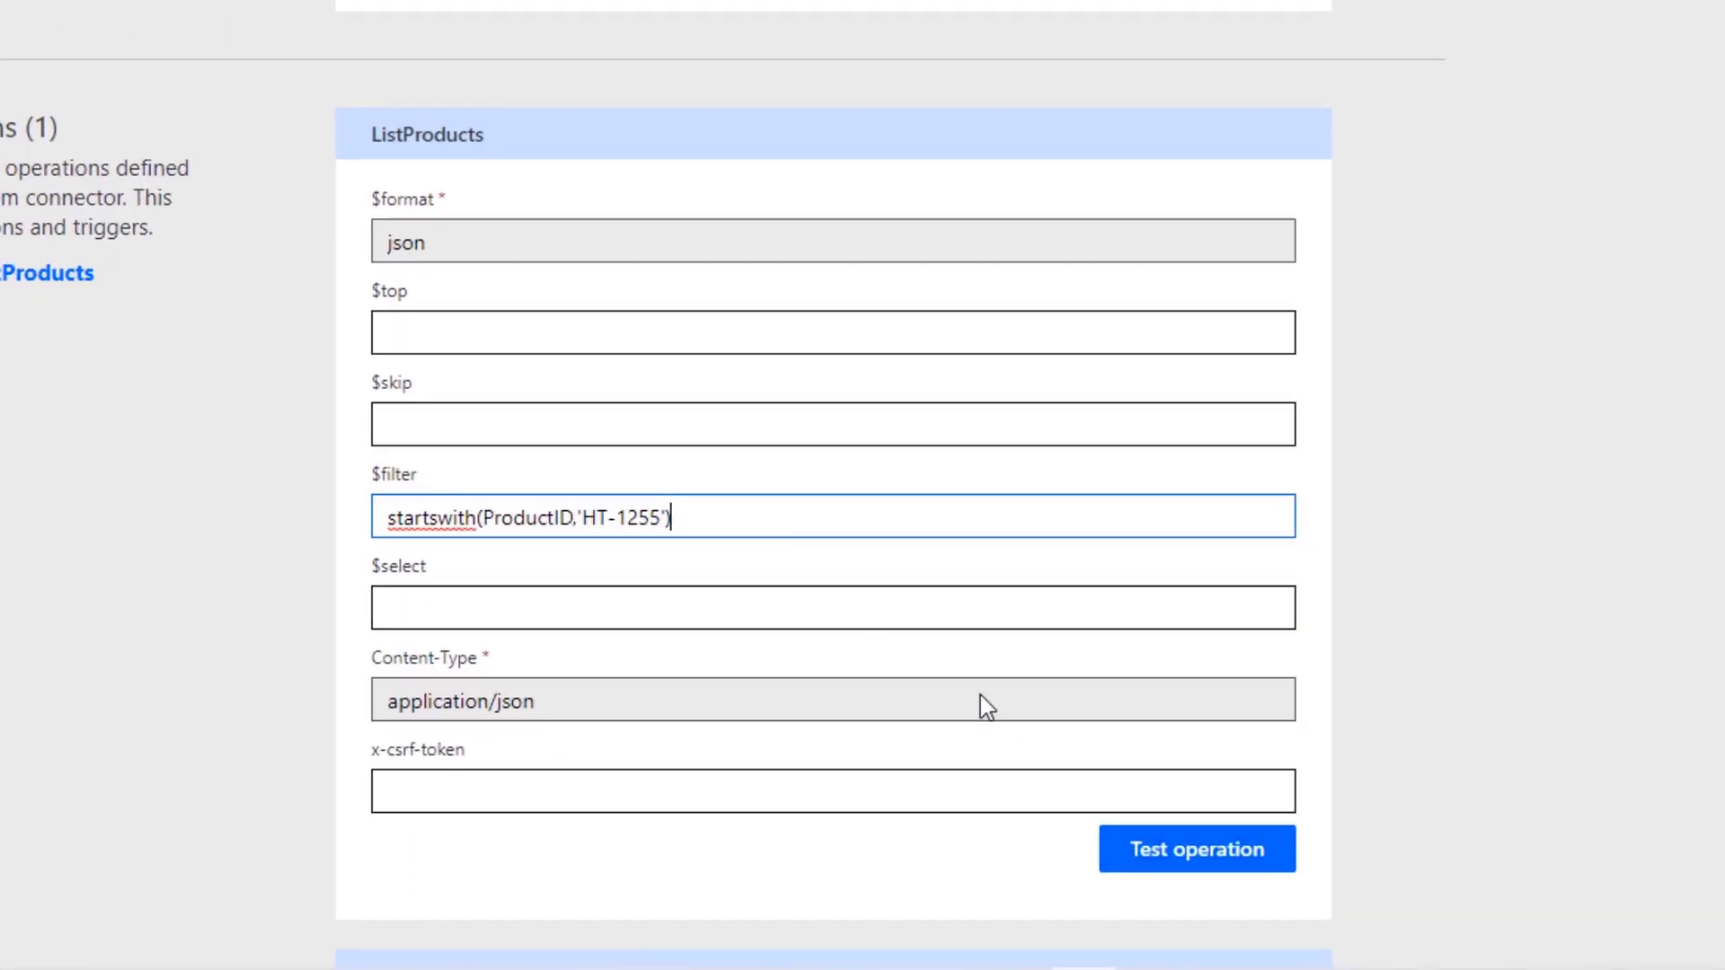
Run the ListProducts test and review the 200 response returning Broad Screen 22HD.
left_click(1194, 862)
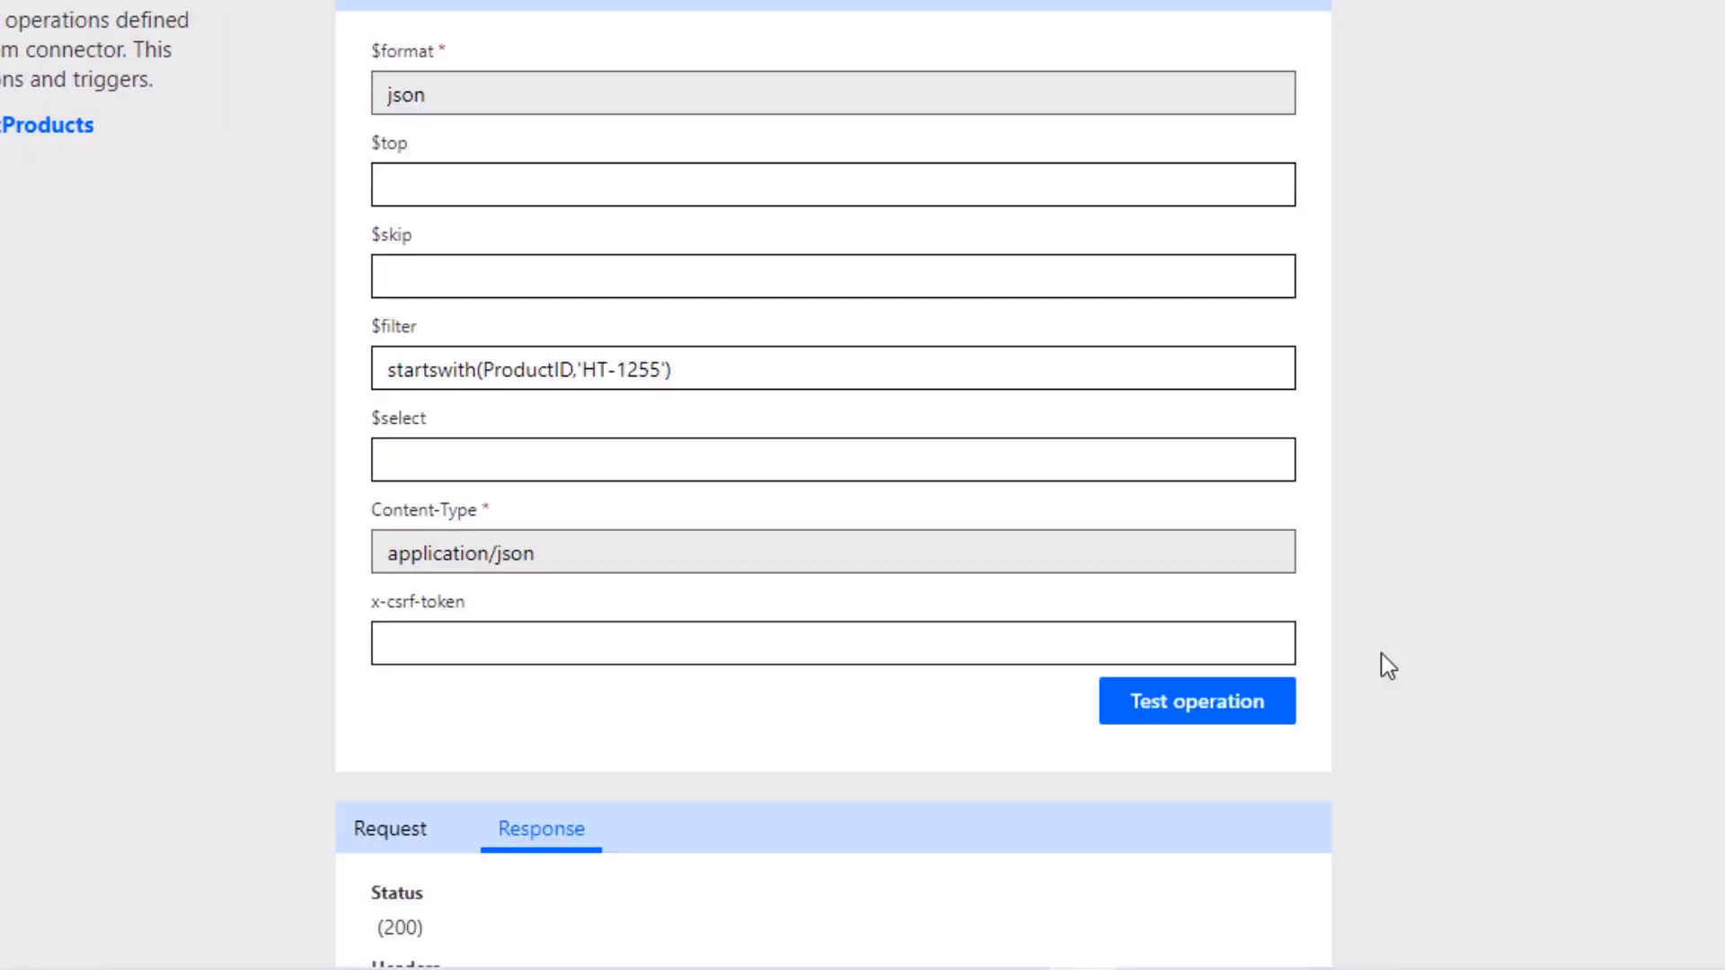
scroll(1389, 665, "down", 8)
scroll(986, 720, "down", 3)
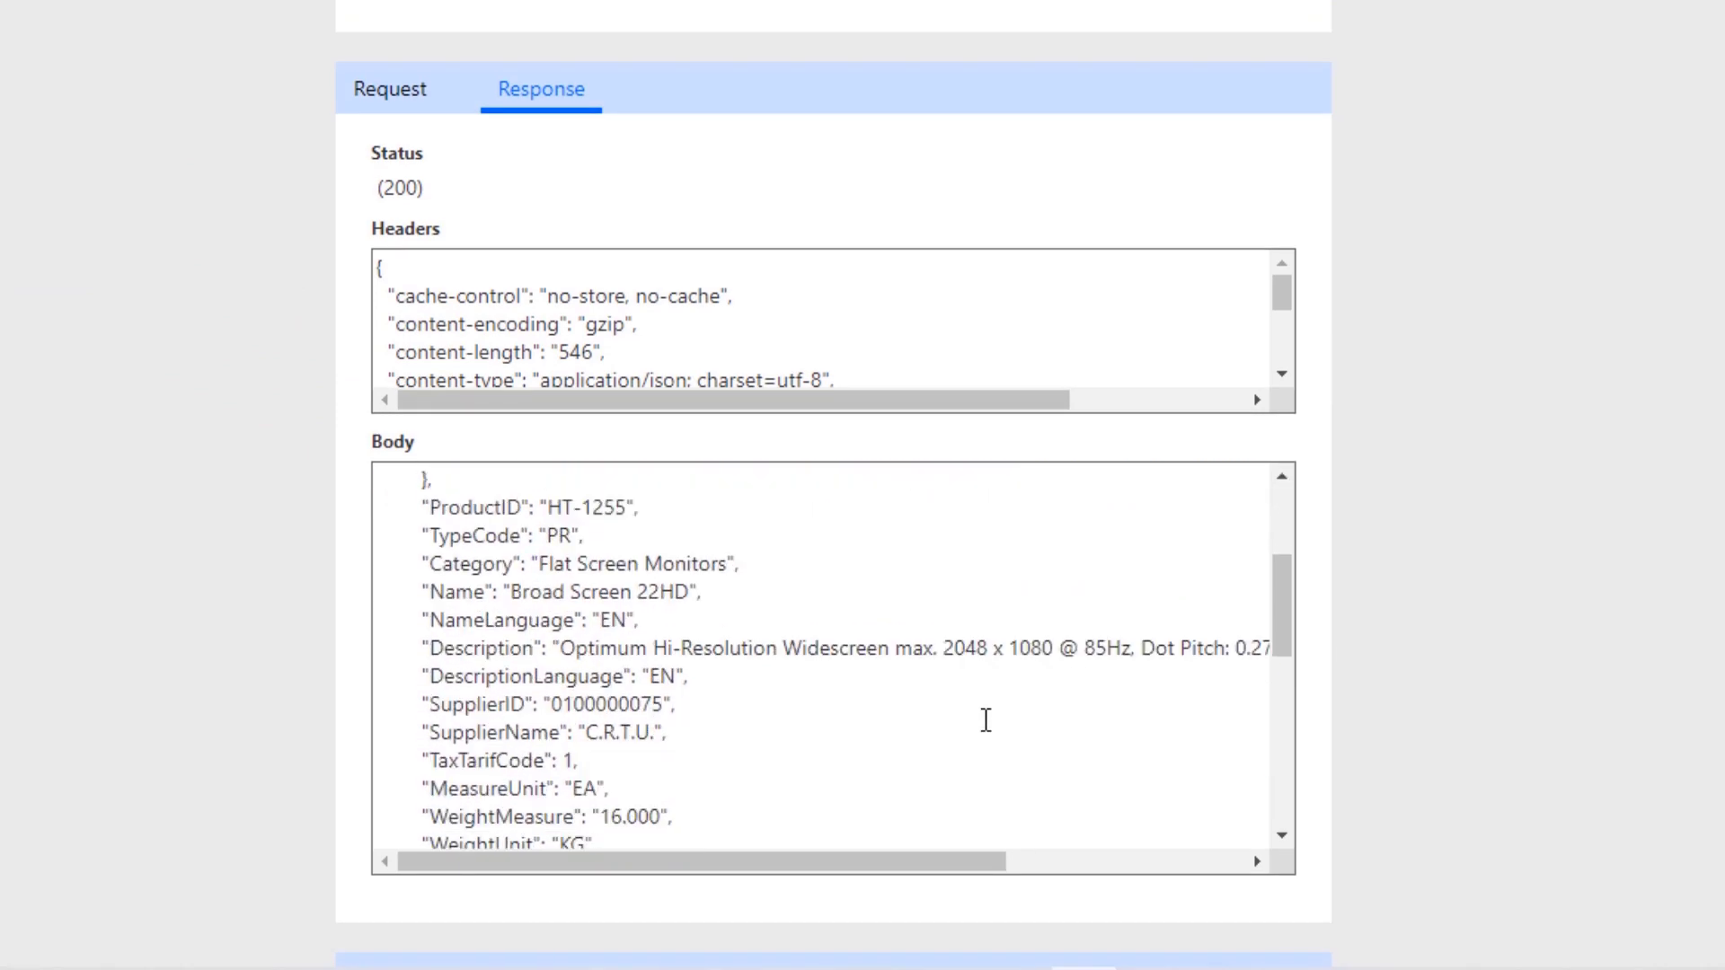
scroll(986, 720, "down", 10)
scroll(986, 720, "up", 15)
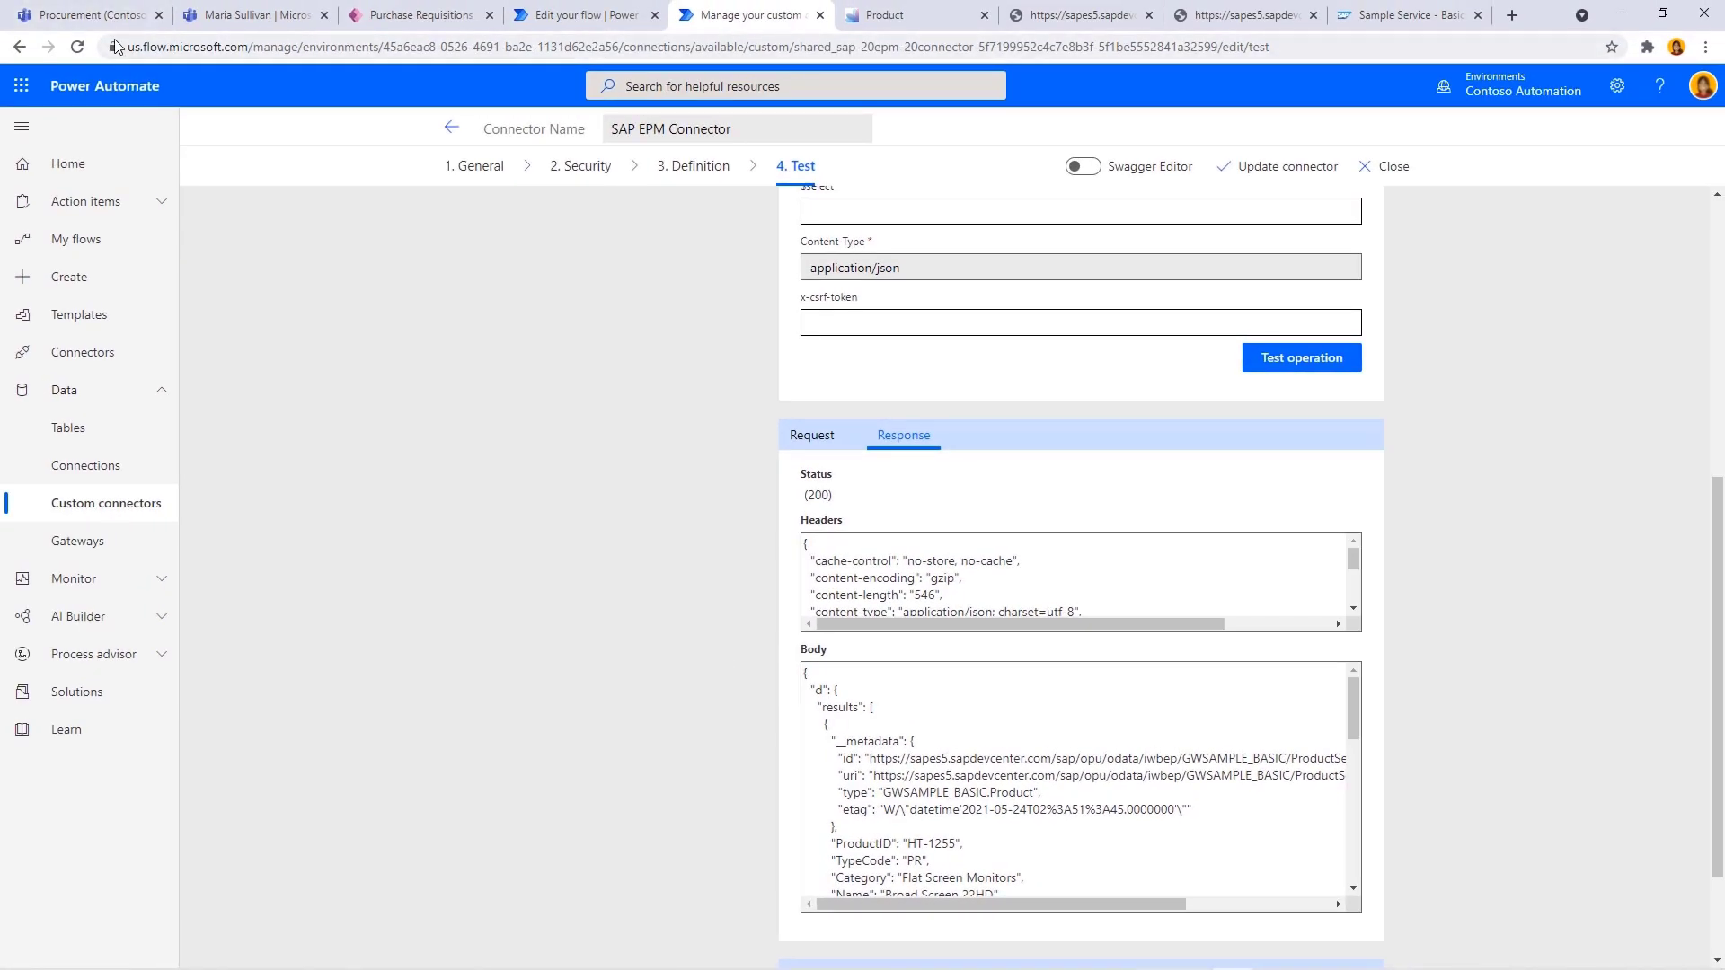
key("ctrl+1")
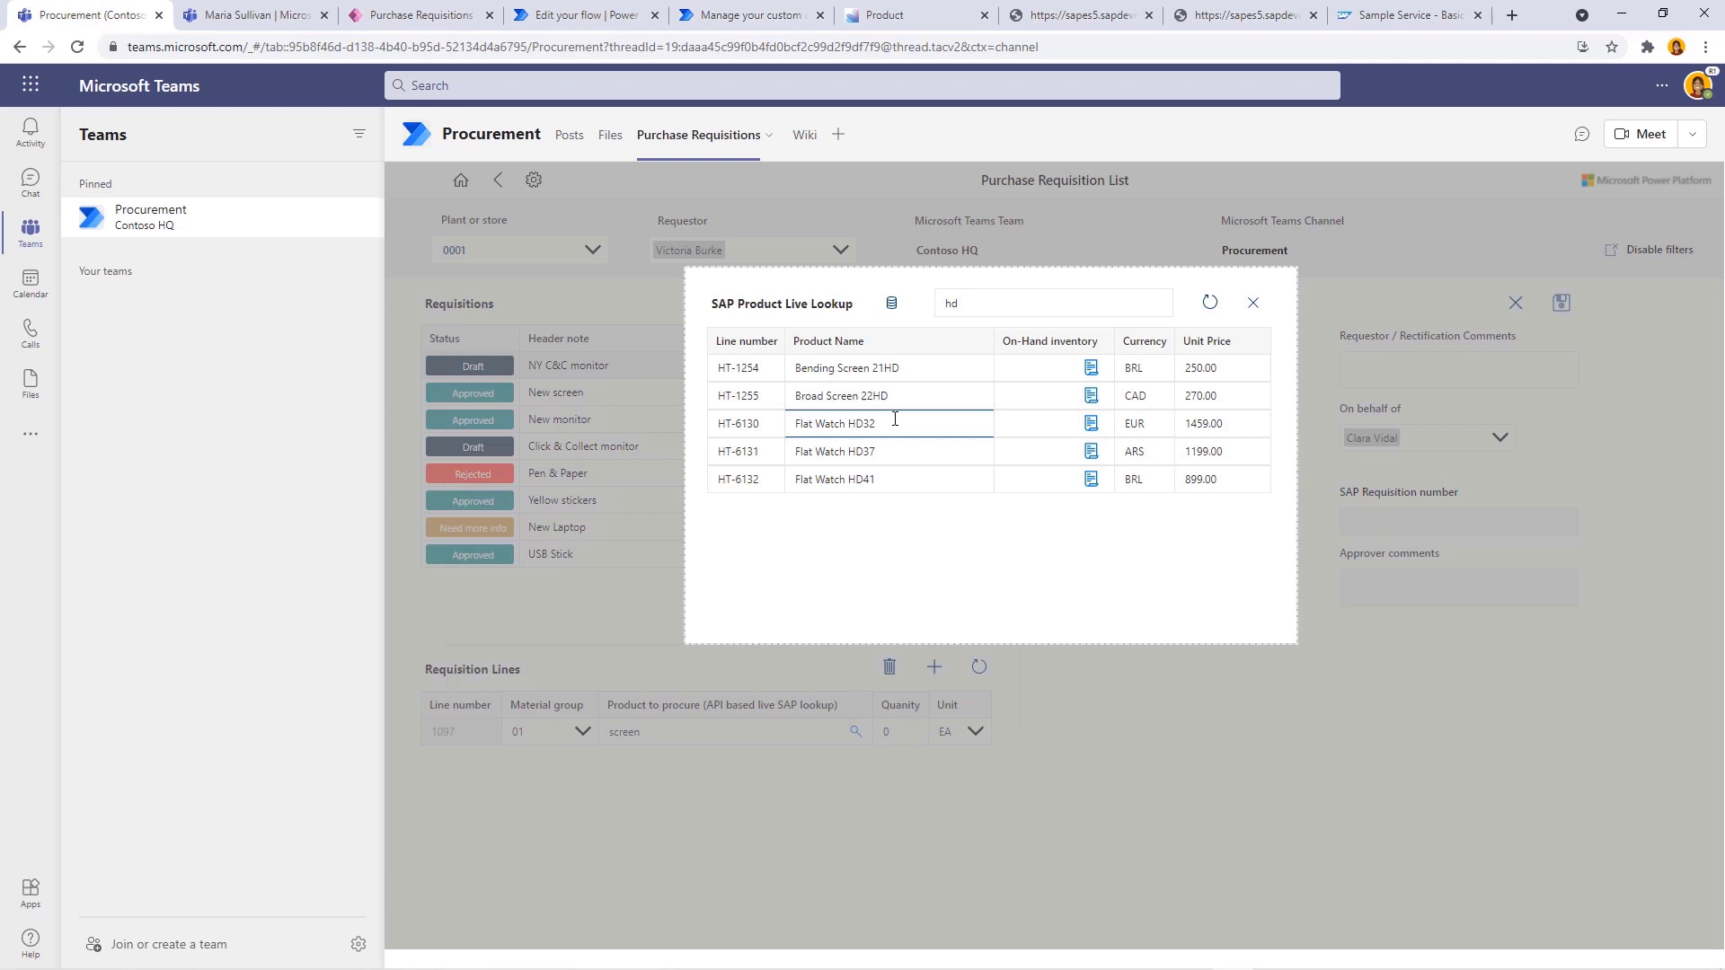
Search the SAP product lookup for 'screen' and open the Get SAP On-Hand Inventory flow.
double_click(1018, 303)
type("sc")
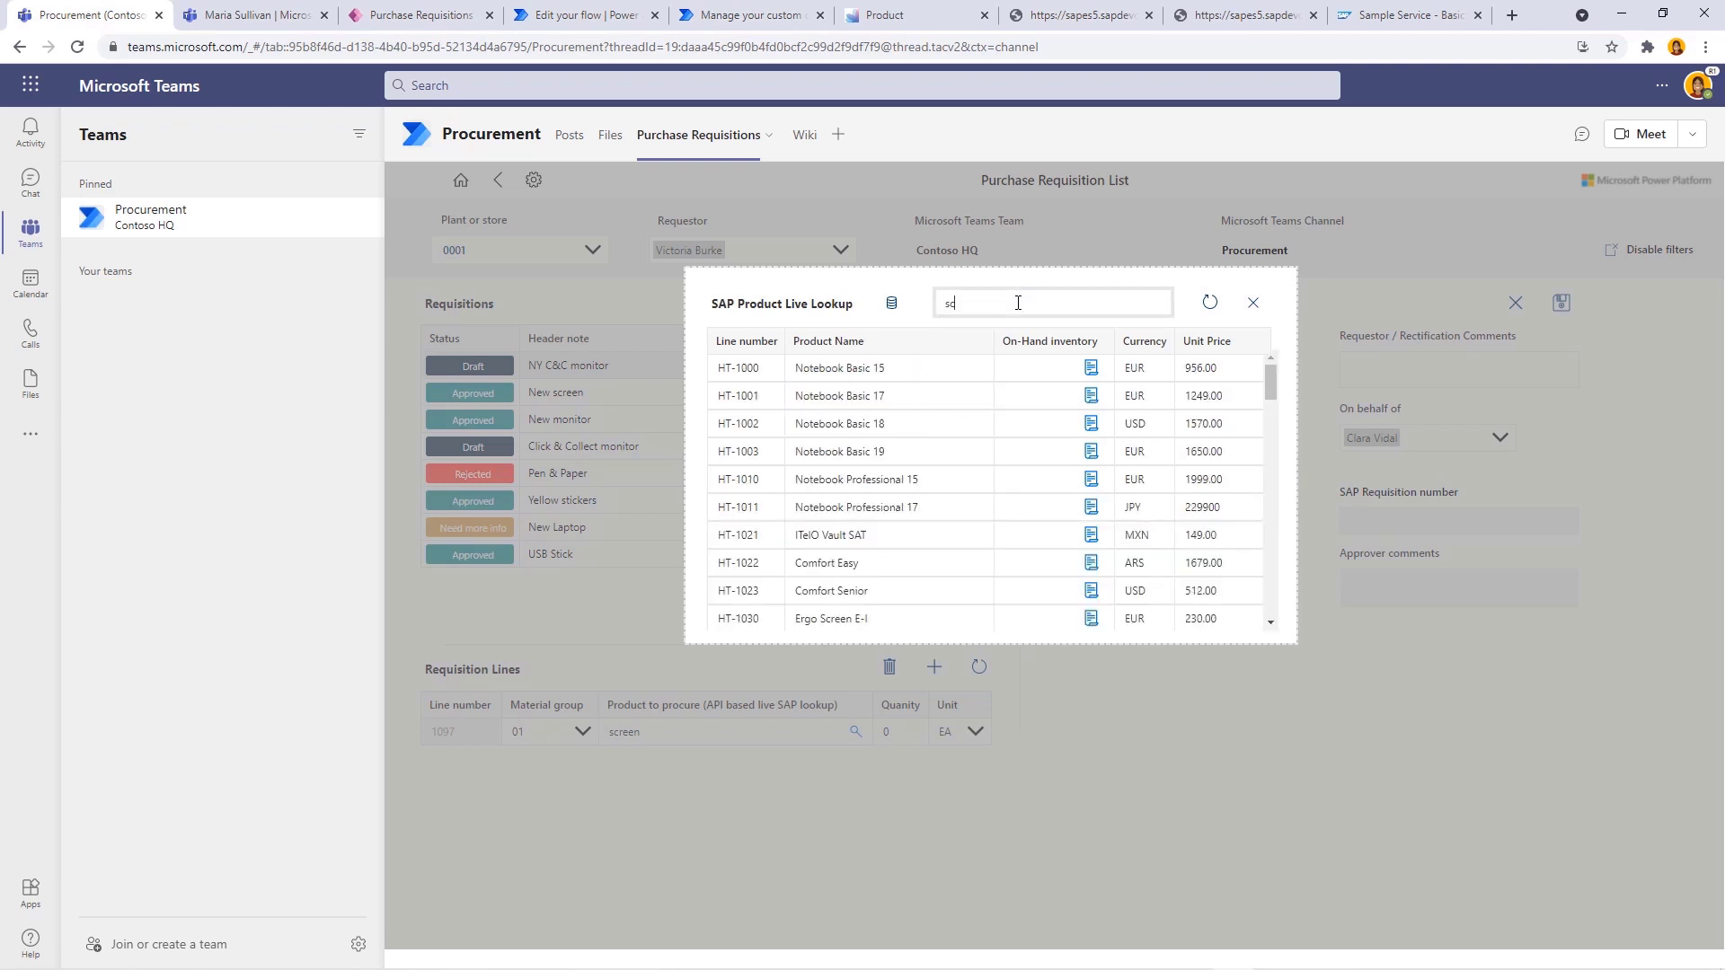
type("reen")
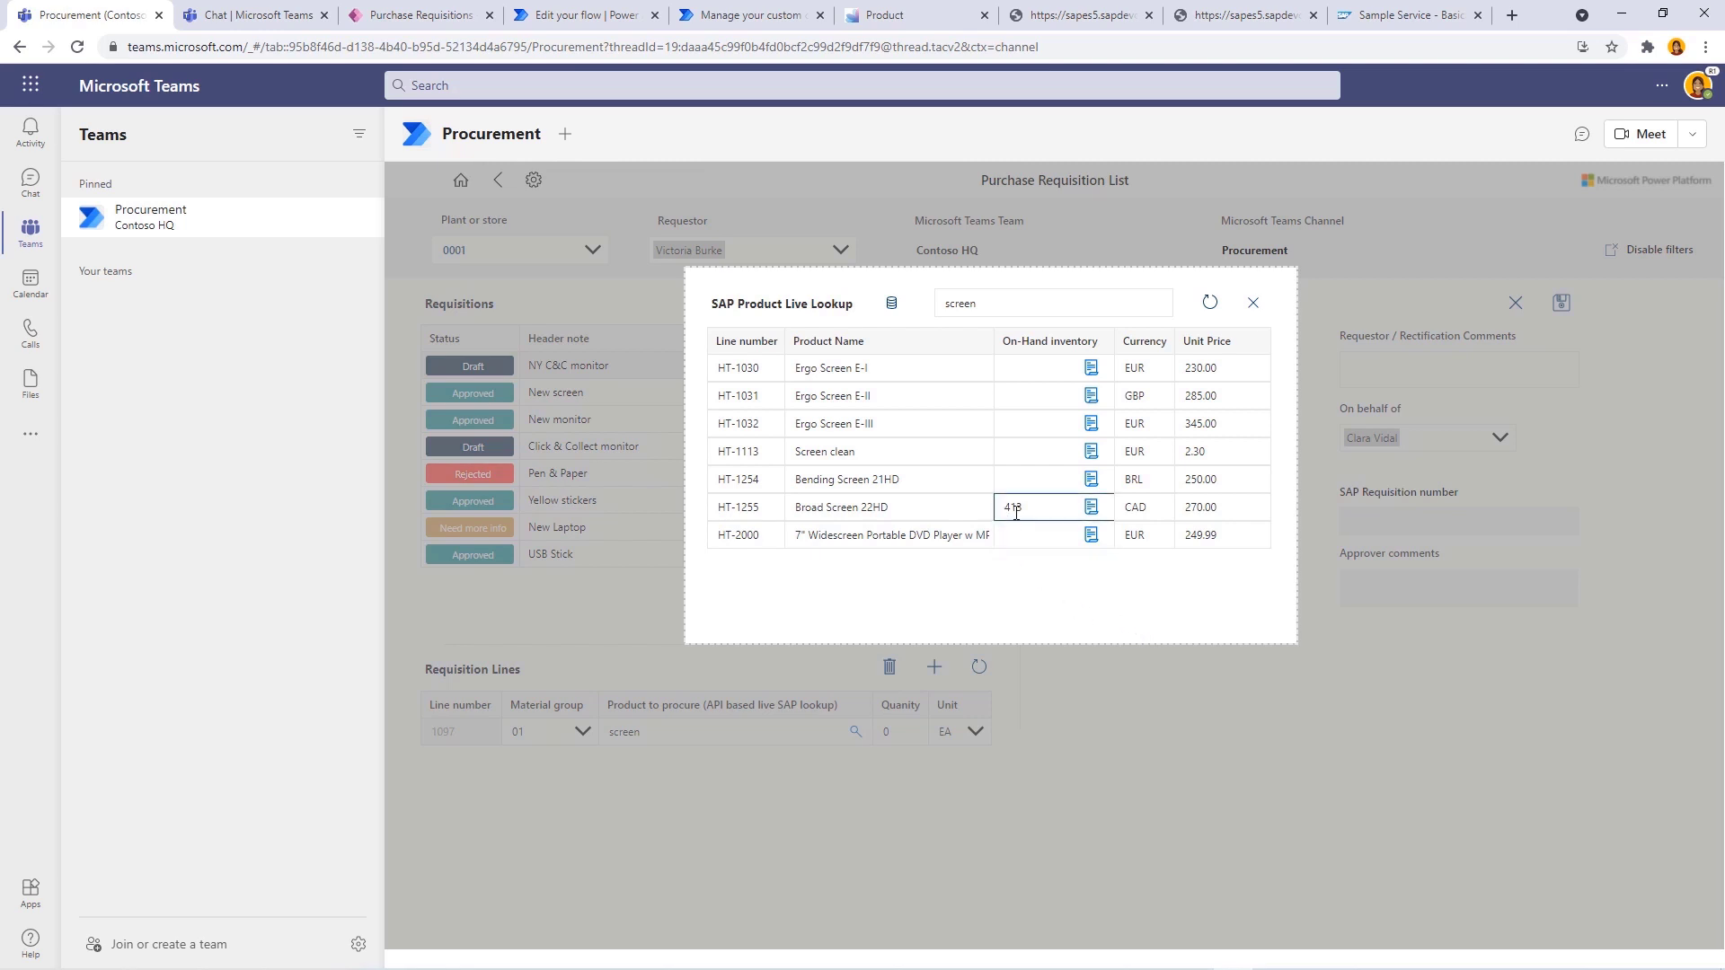
left_click(584, 17)
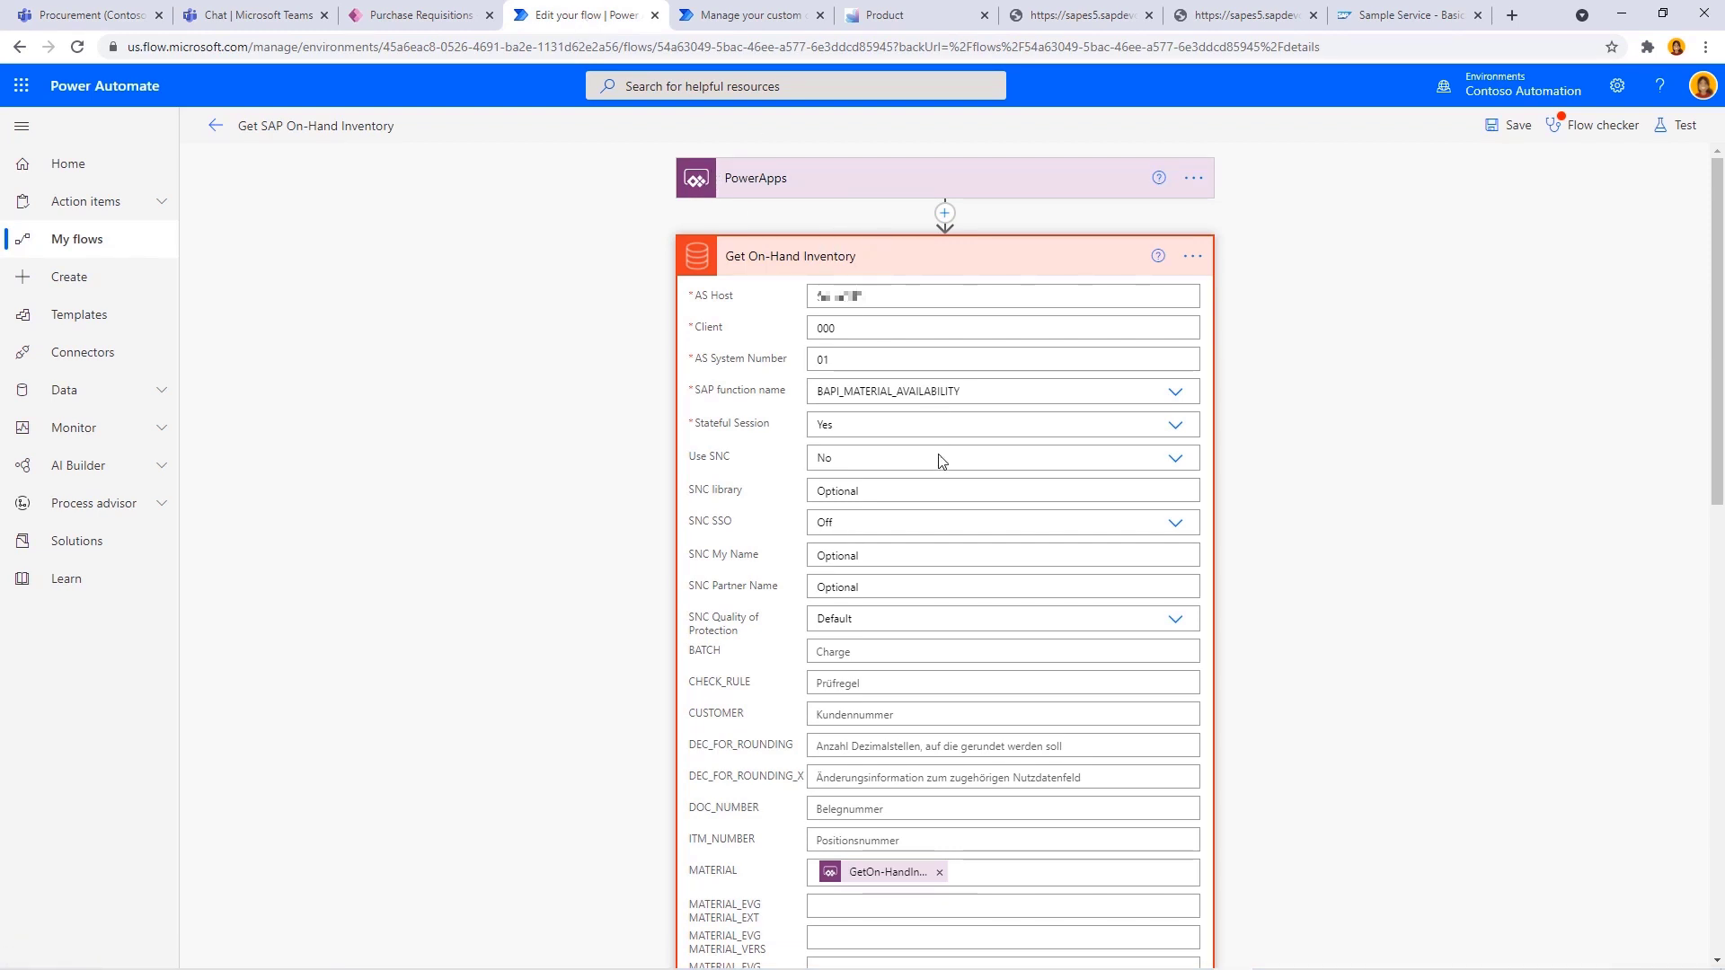
Review the Get On-Hand Inventory action, then leave the flow editor without saving.
scroll(975, 557, "down", 2)
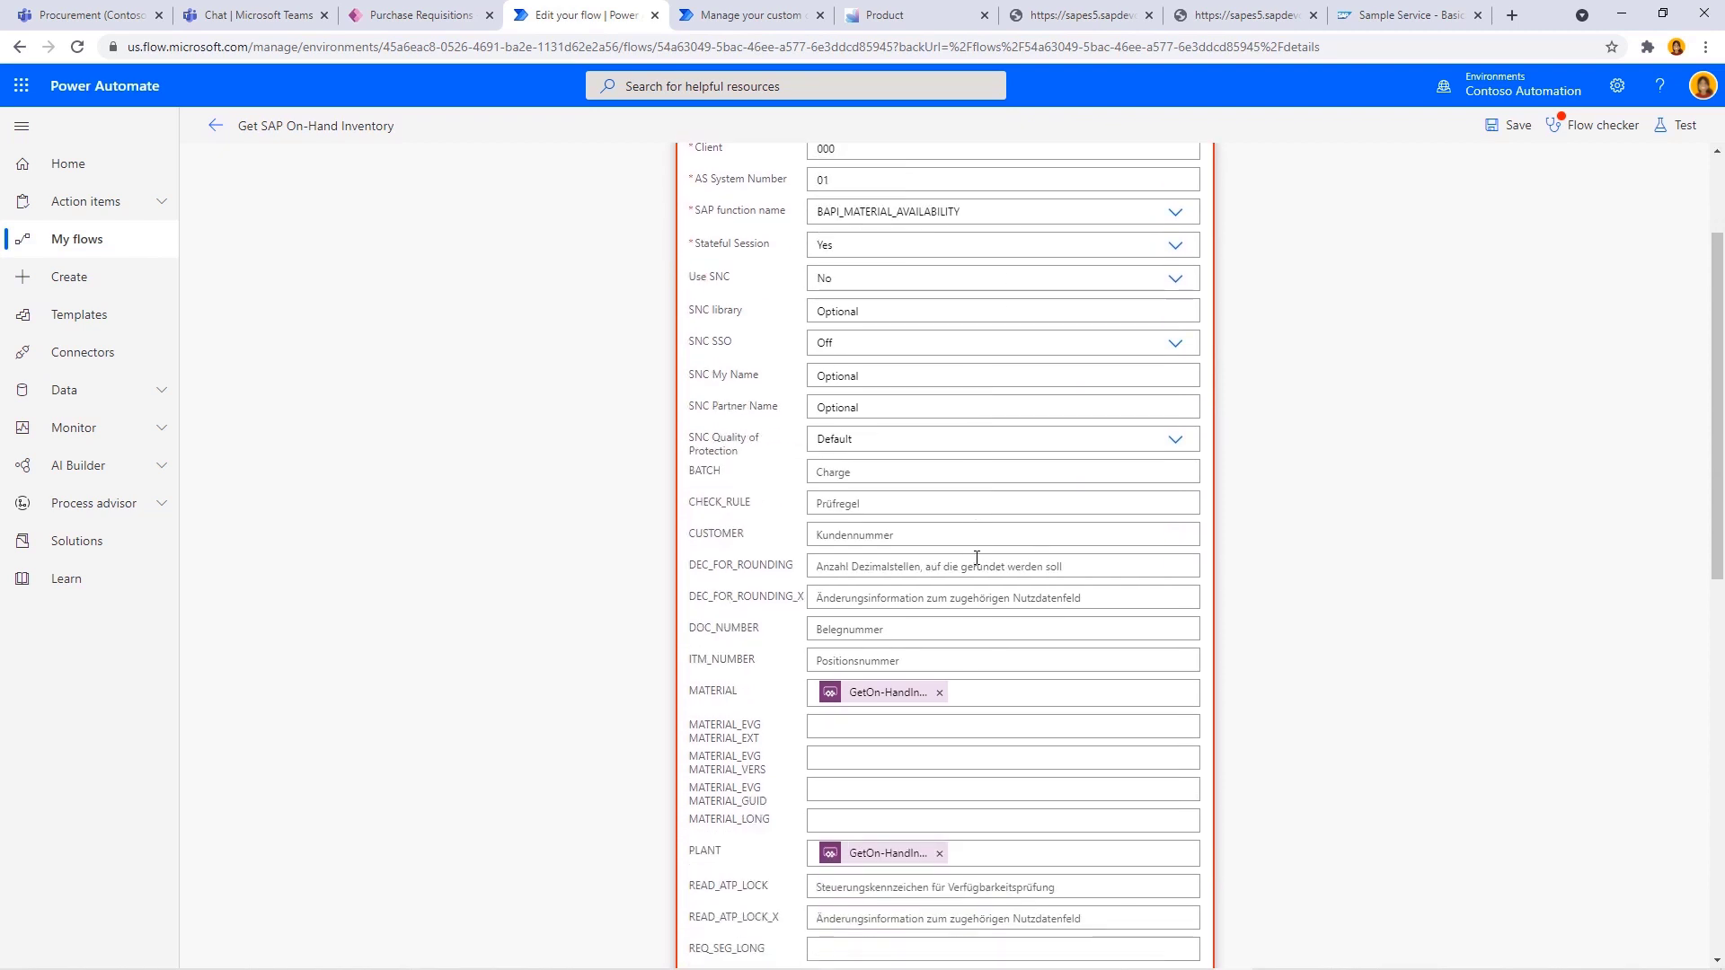
scroll(976, 557, "down", 3)
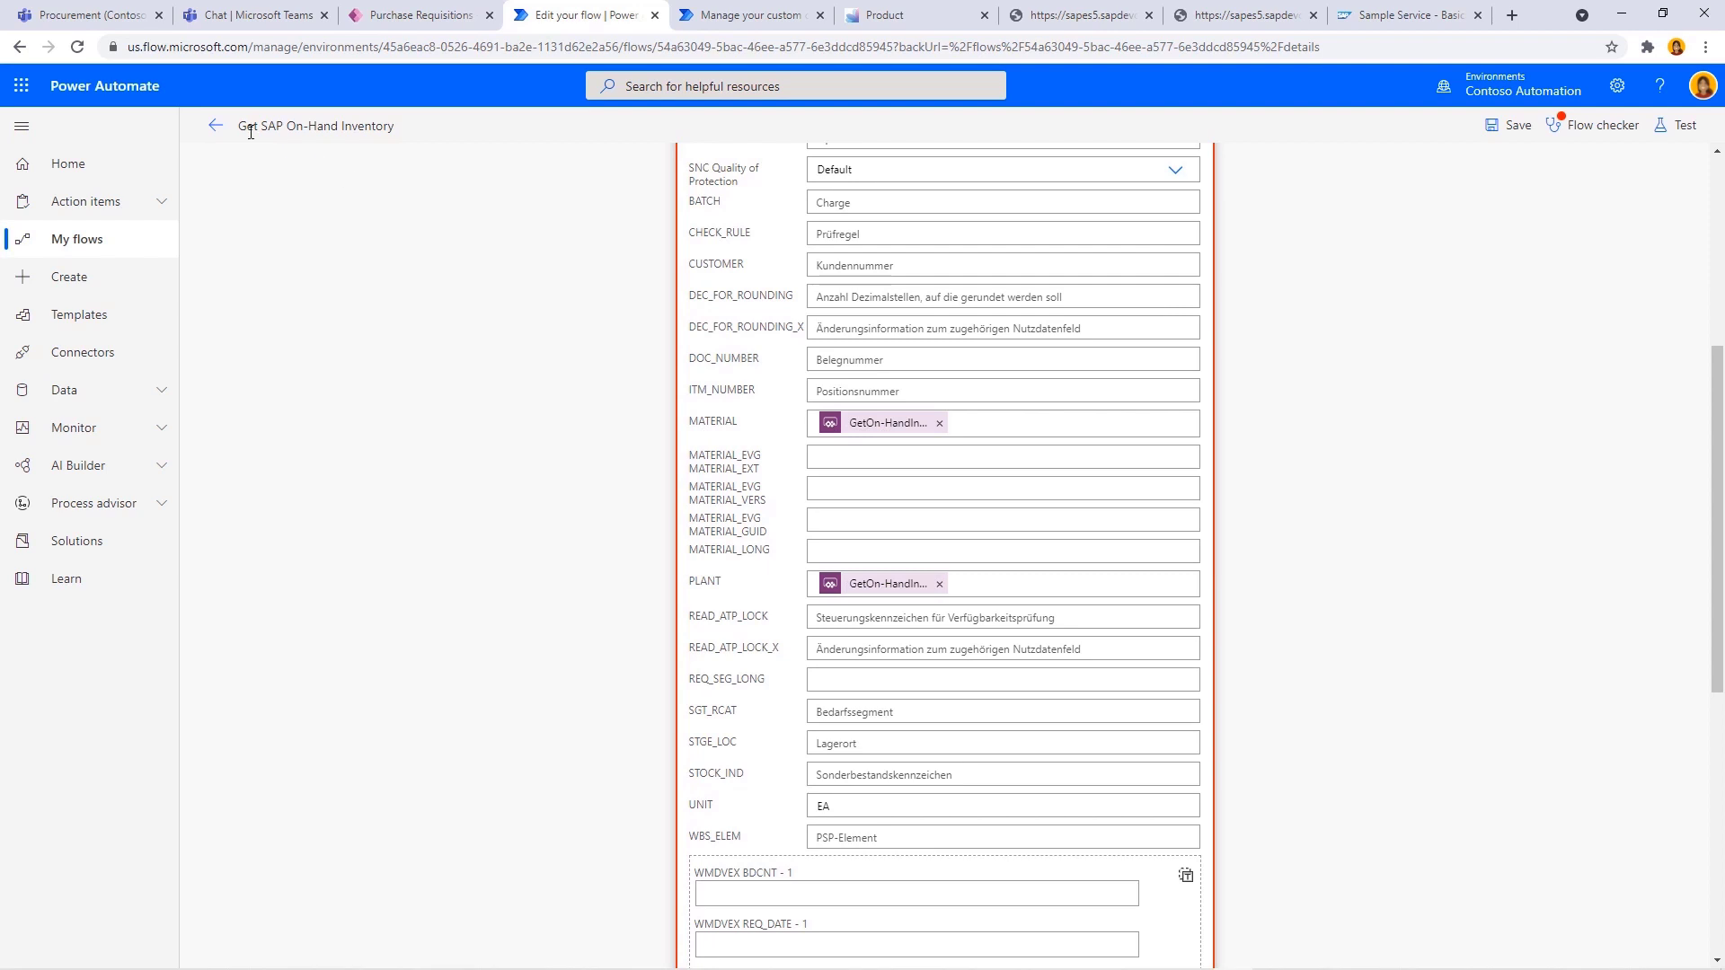
scroll(982, 539, "down", 7)
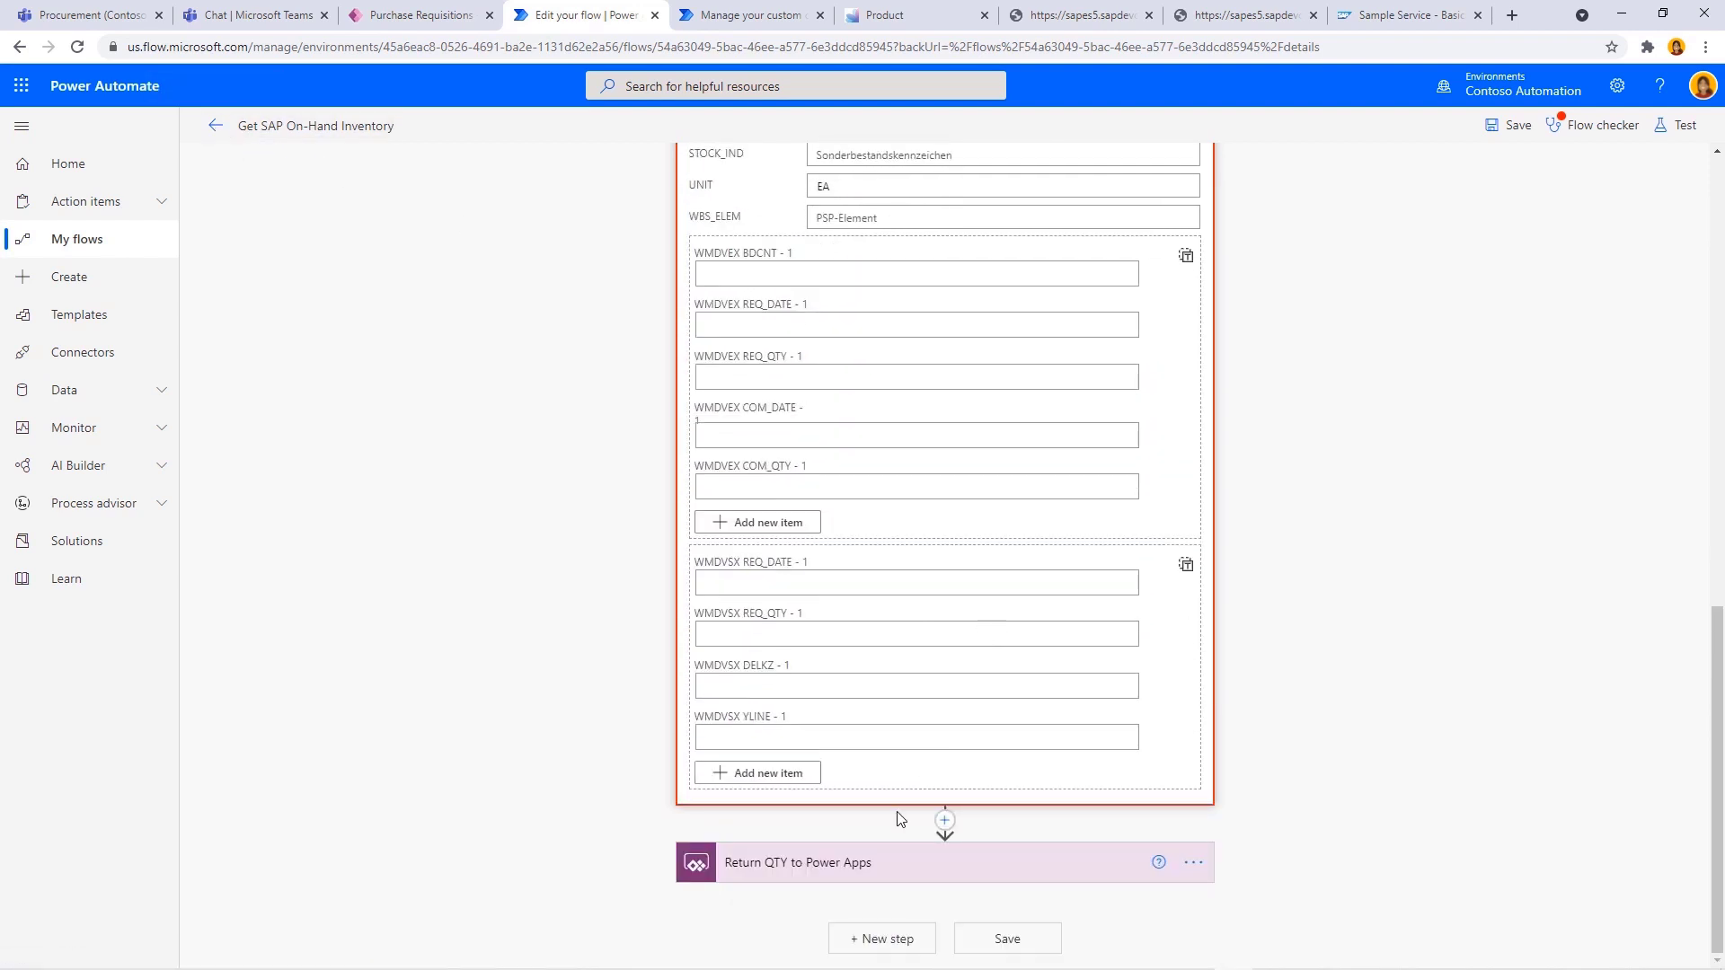
left_click(215, 126)
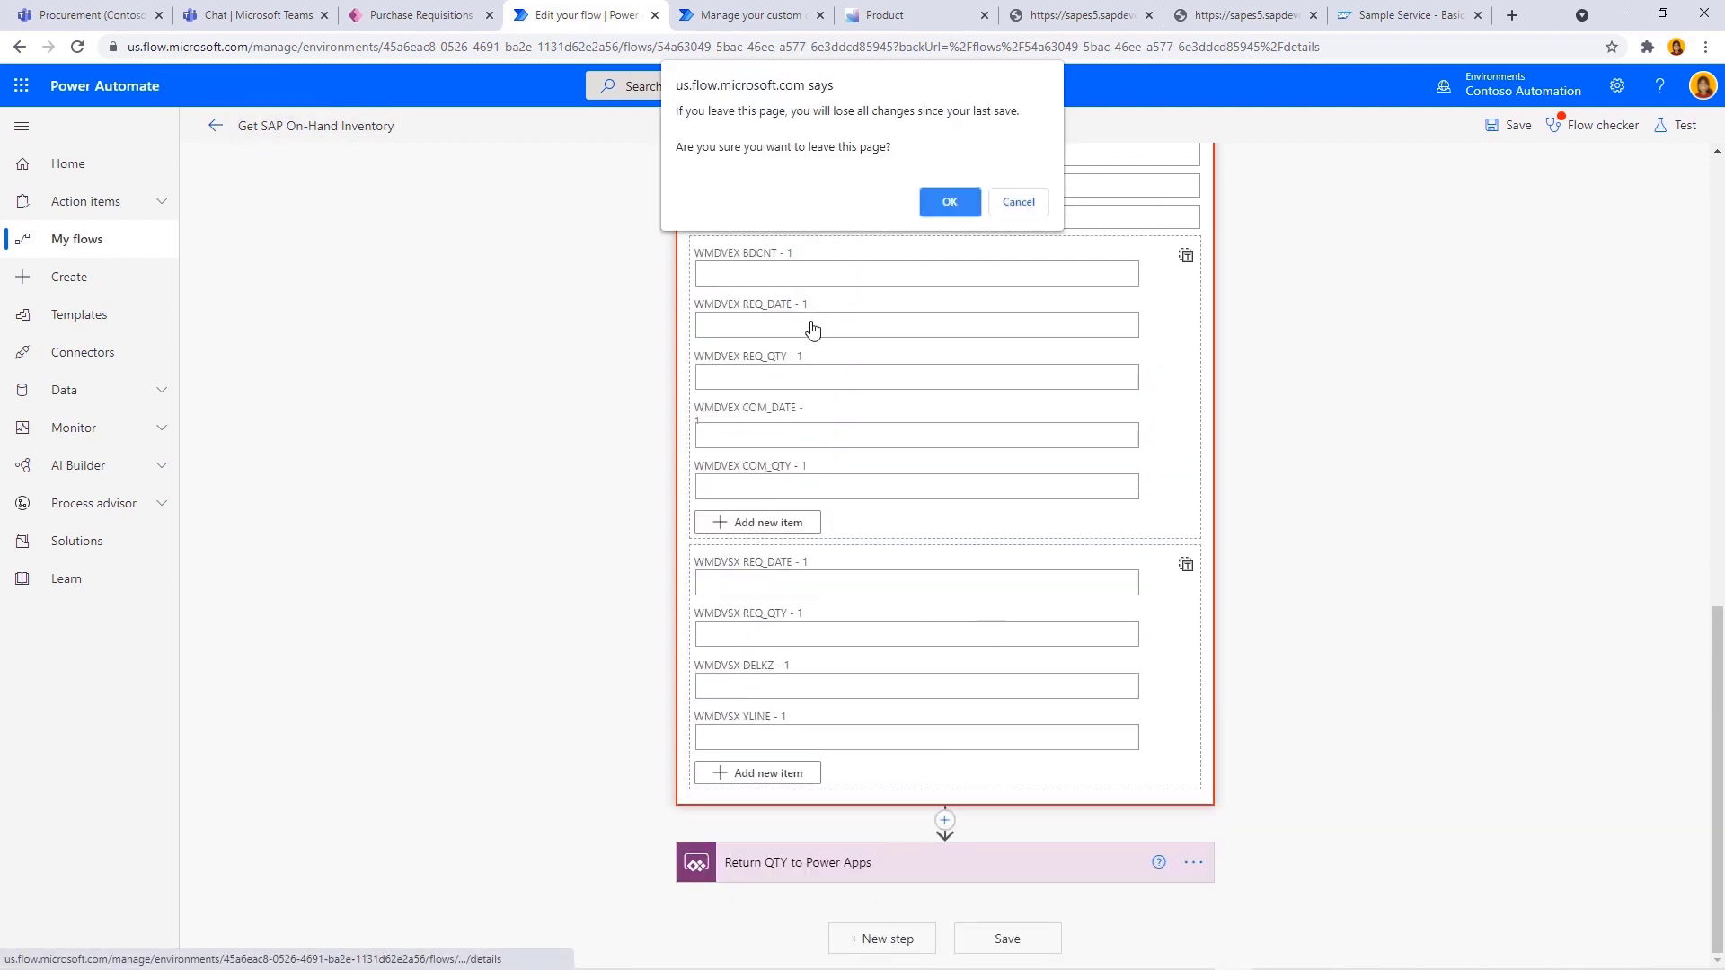
left_click(949, 204)
Open the latest run and check Get On-Hand Inventory's AV_QTY_PLT of 413,000 units.
left_click(386, 662)
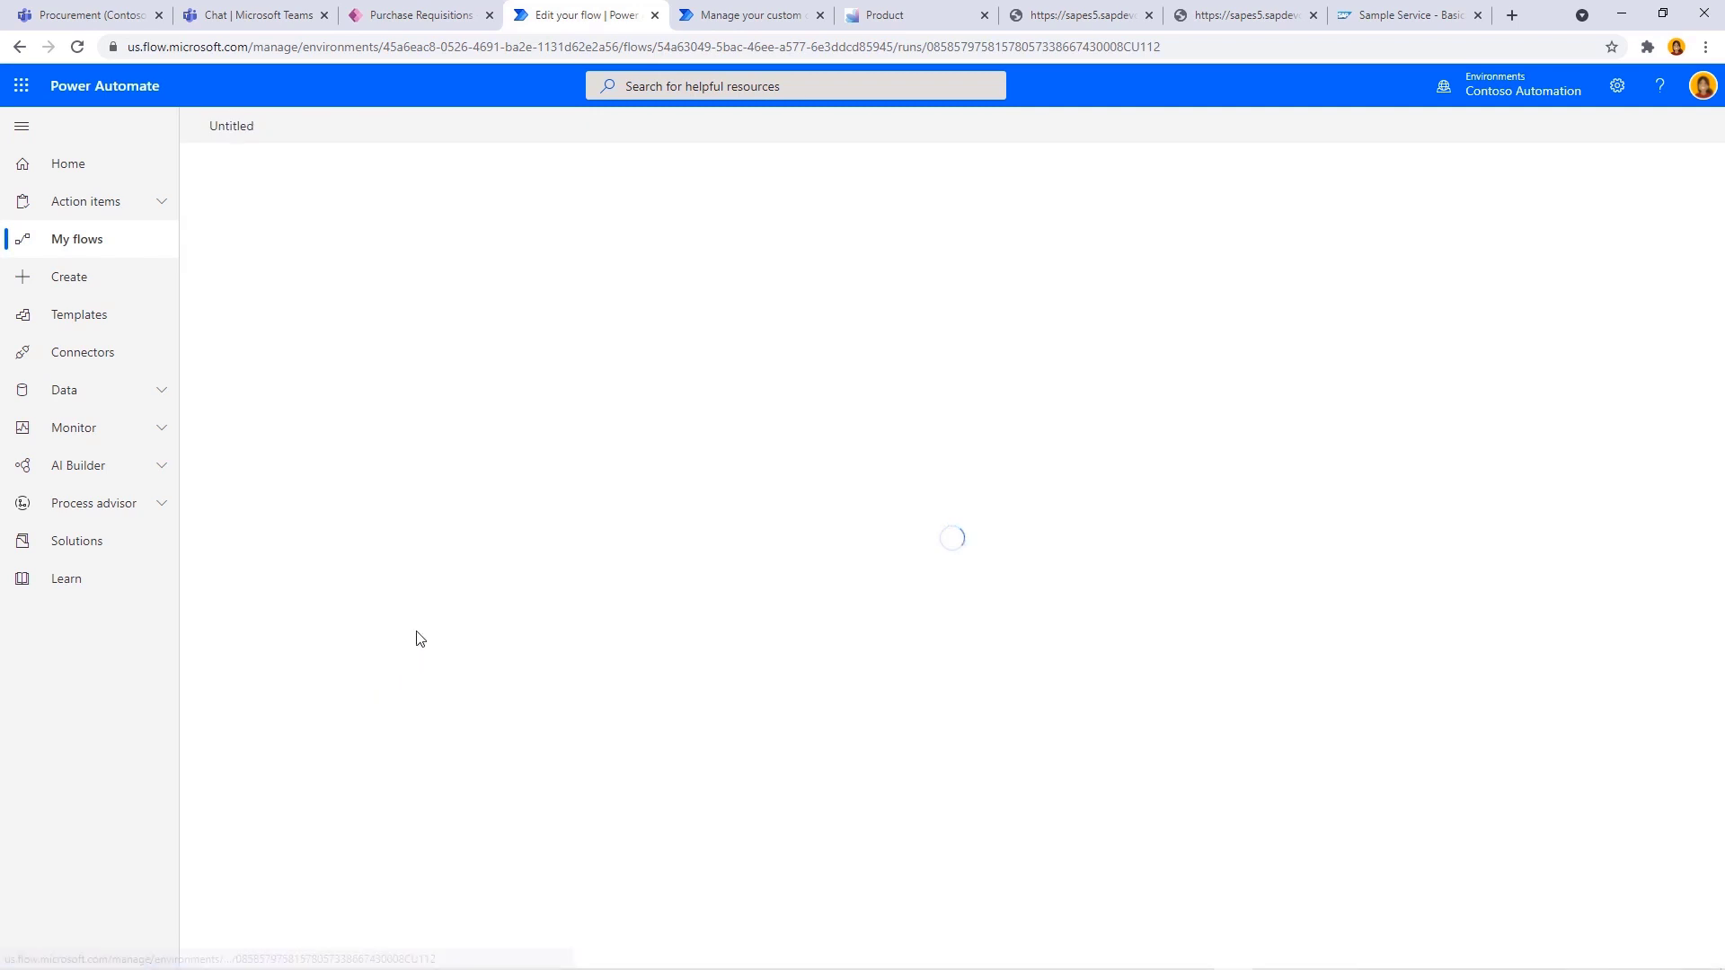
left_click(814, 296)
scroll(1401, 588, "down", 5)
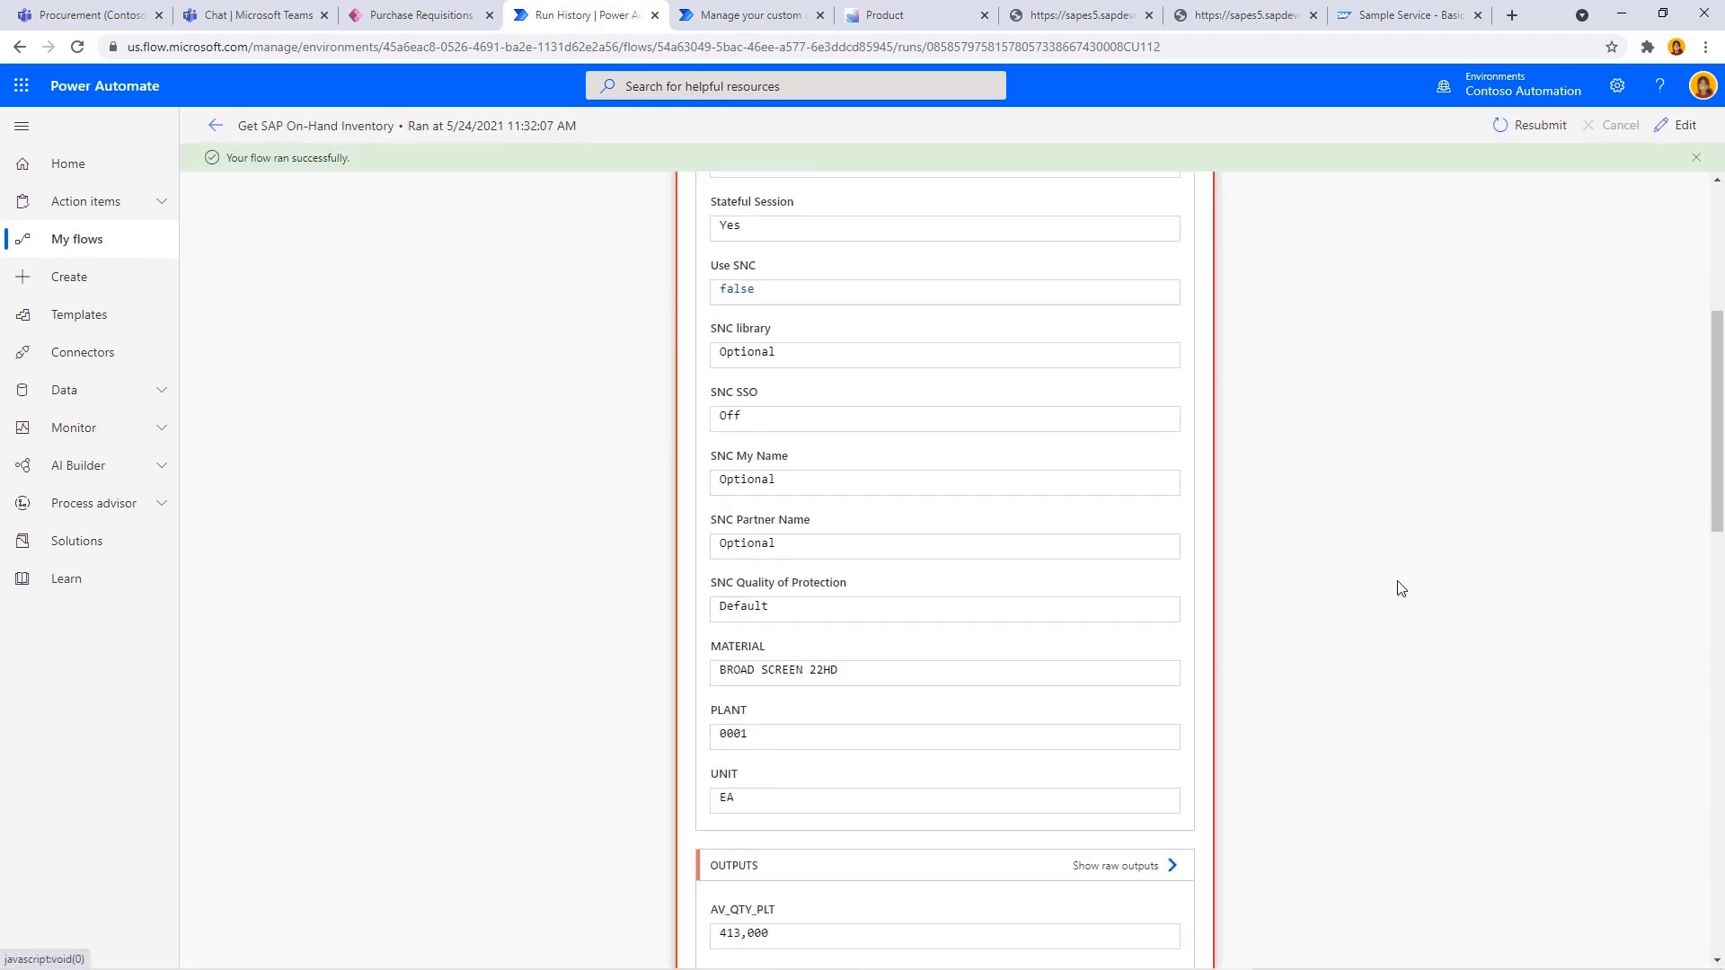
scroll(1401, 588, "down", 1)
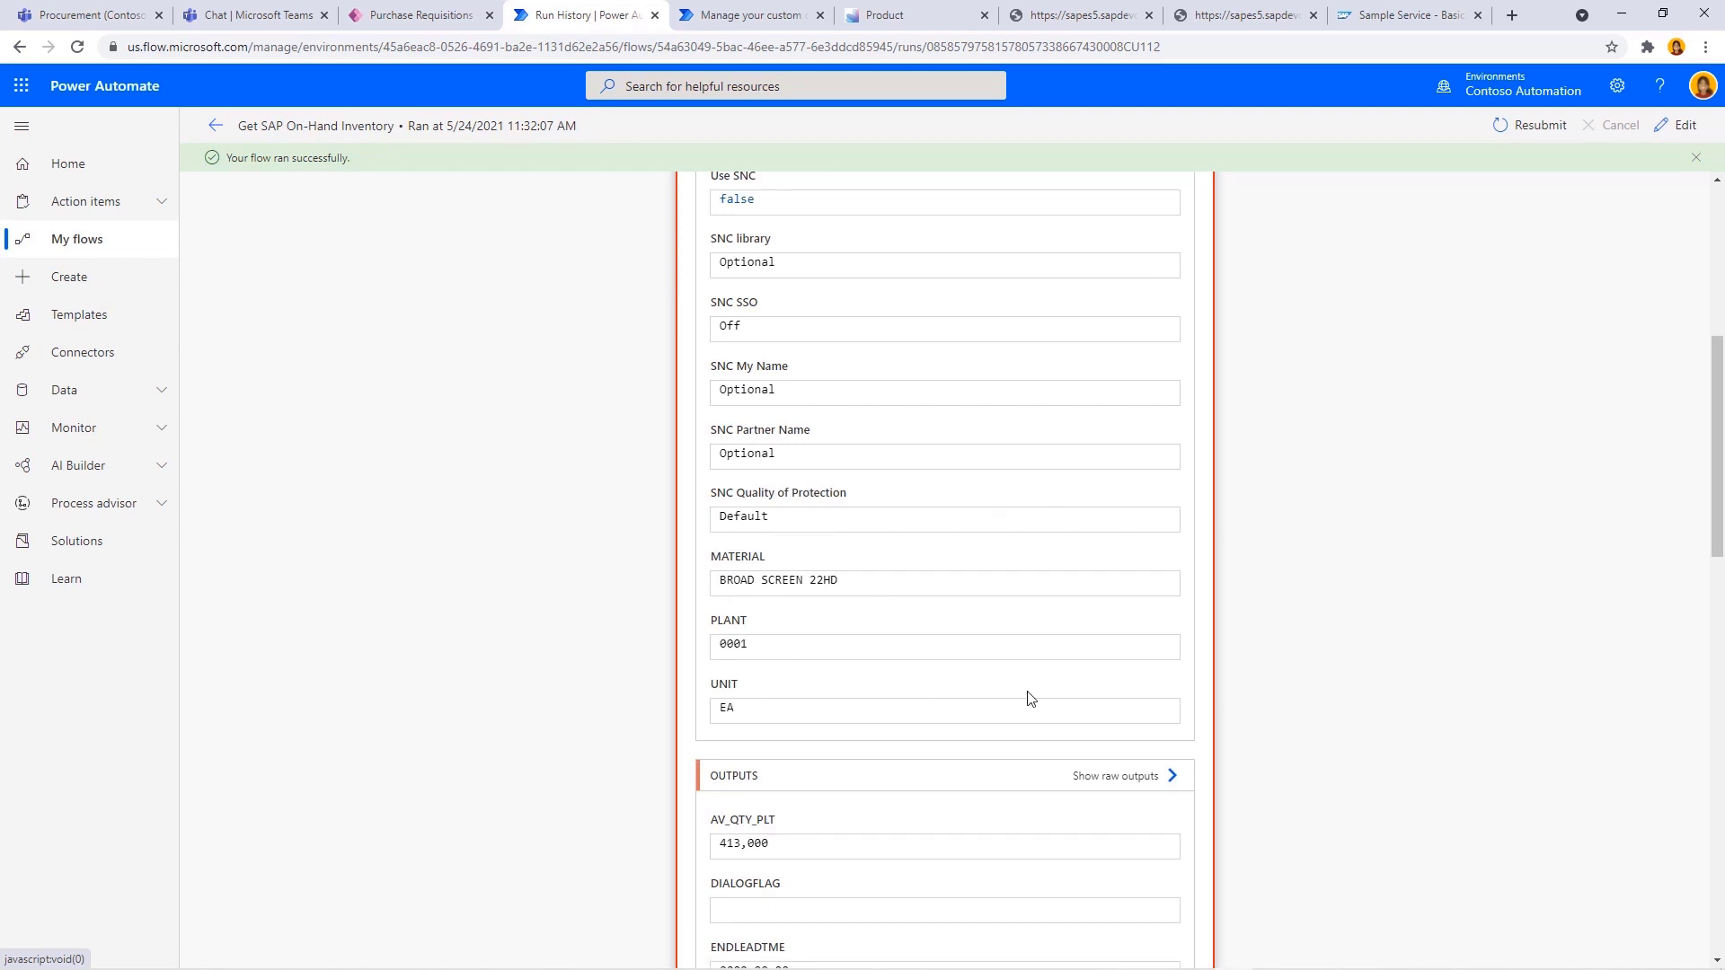
scroll(1031, 696, "down", 4)
left_click_drag(738, 486, 715, 487)
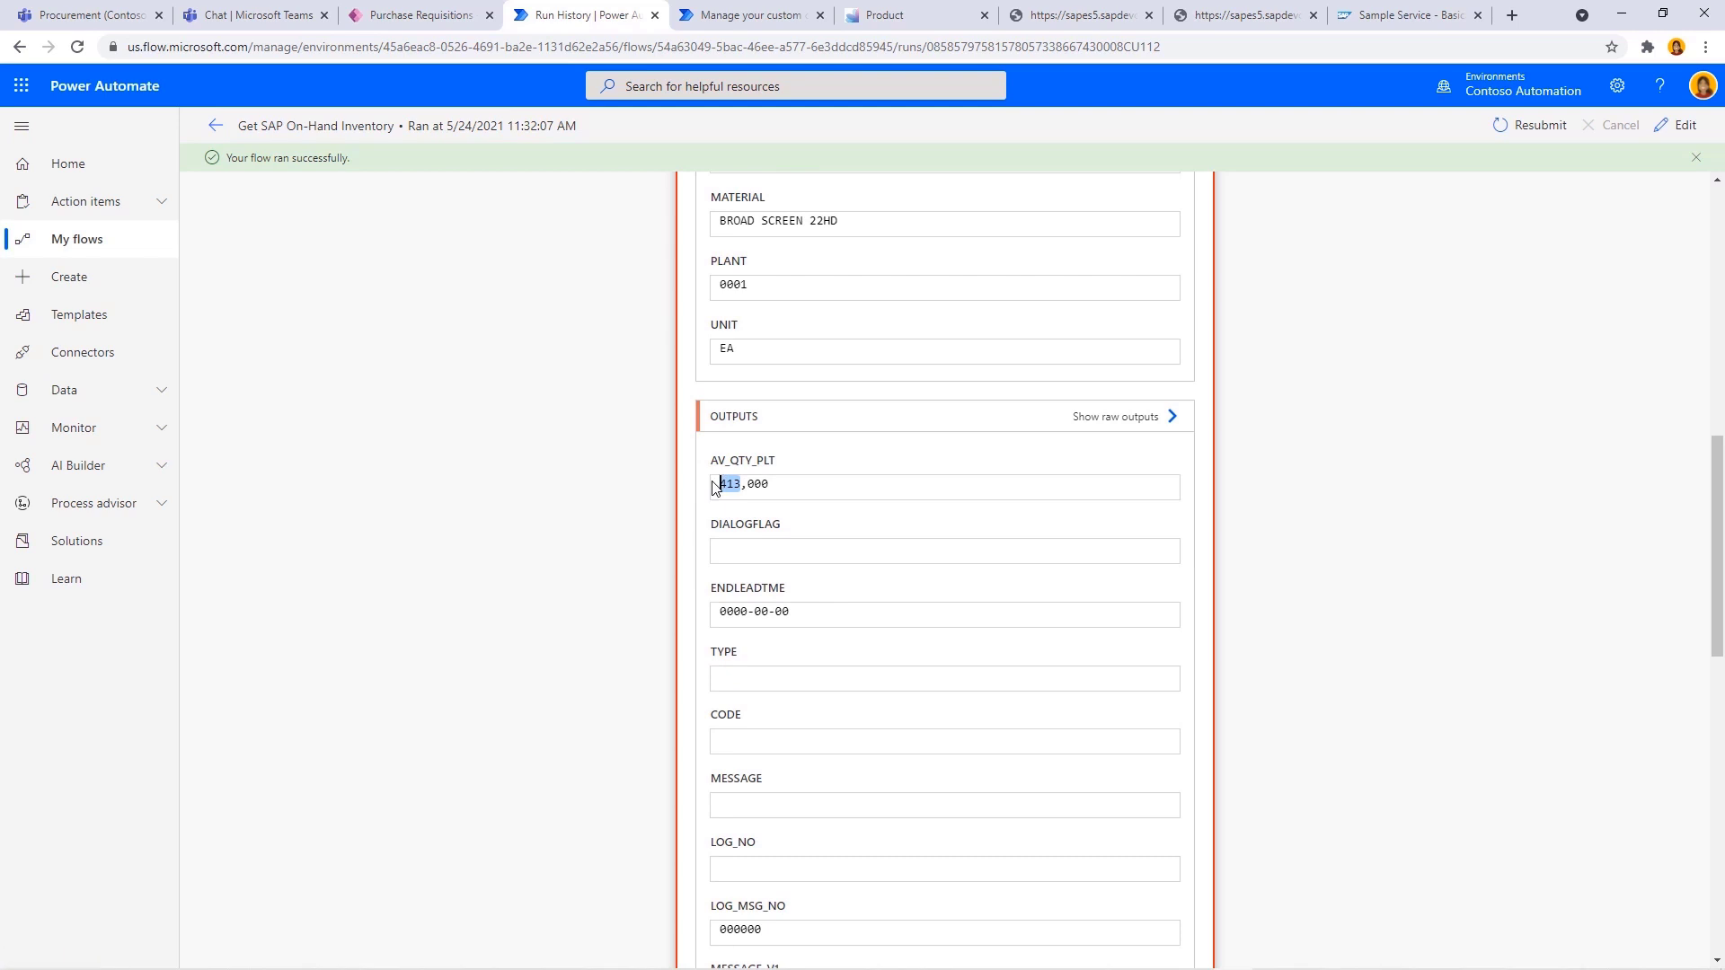
Confirm the Return QTY to Power Apps step passed the quantity back to Power Apps.
scroll(1244, 694, "down", 12)
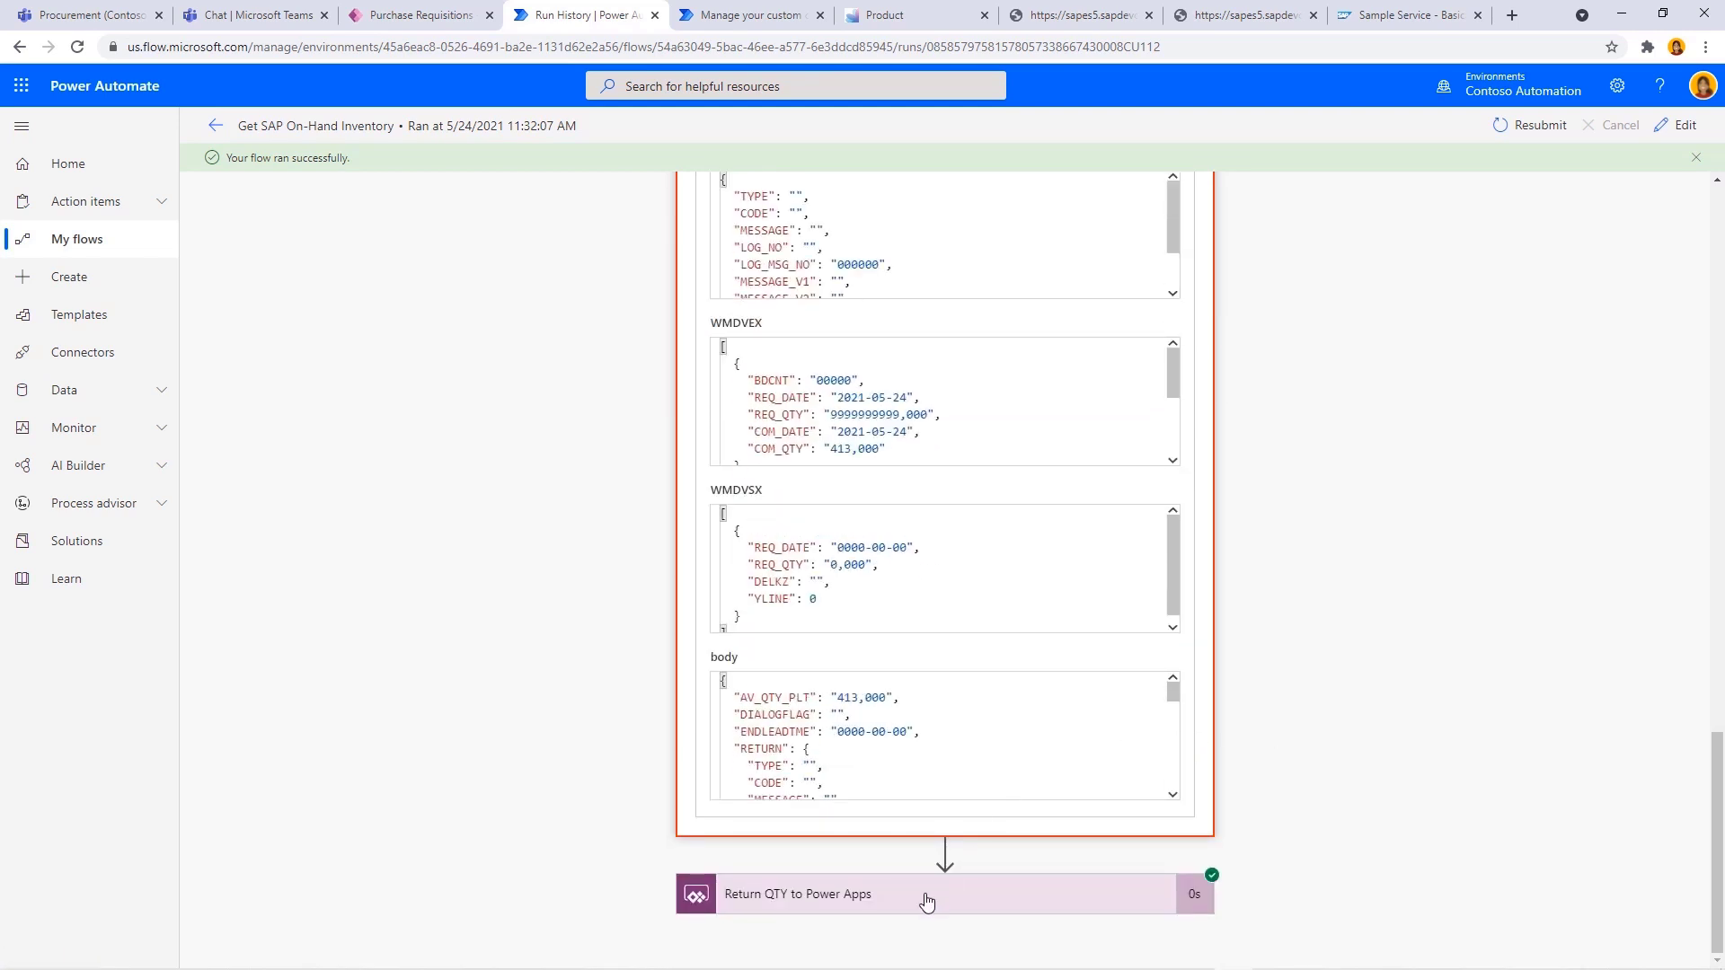
left_click(935, 890)
scroll(936, 881, "down", 7)
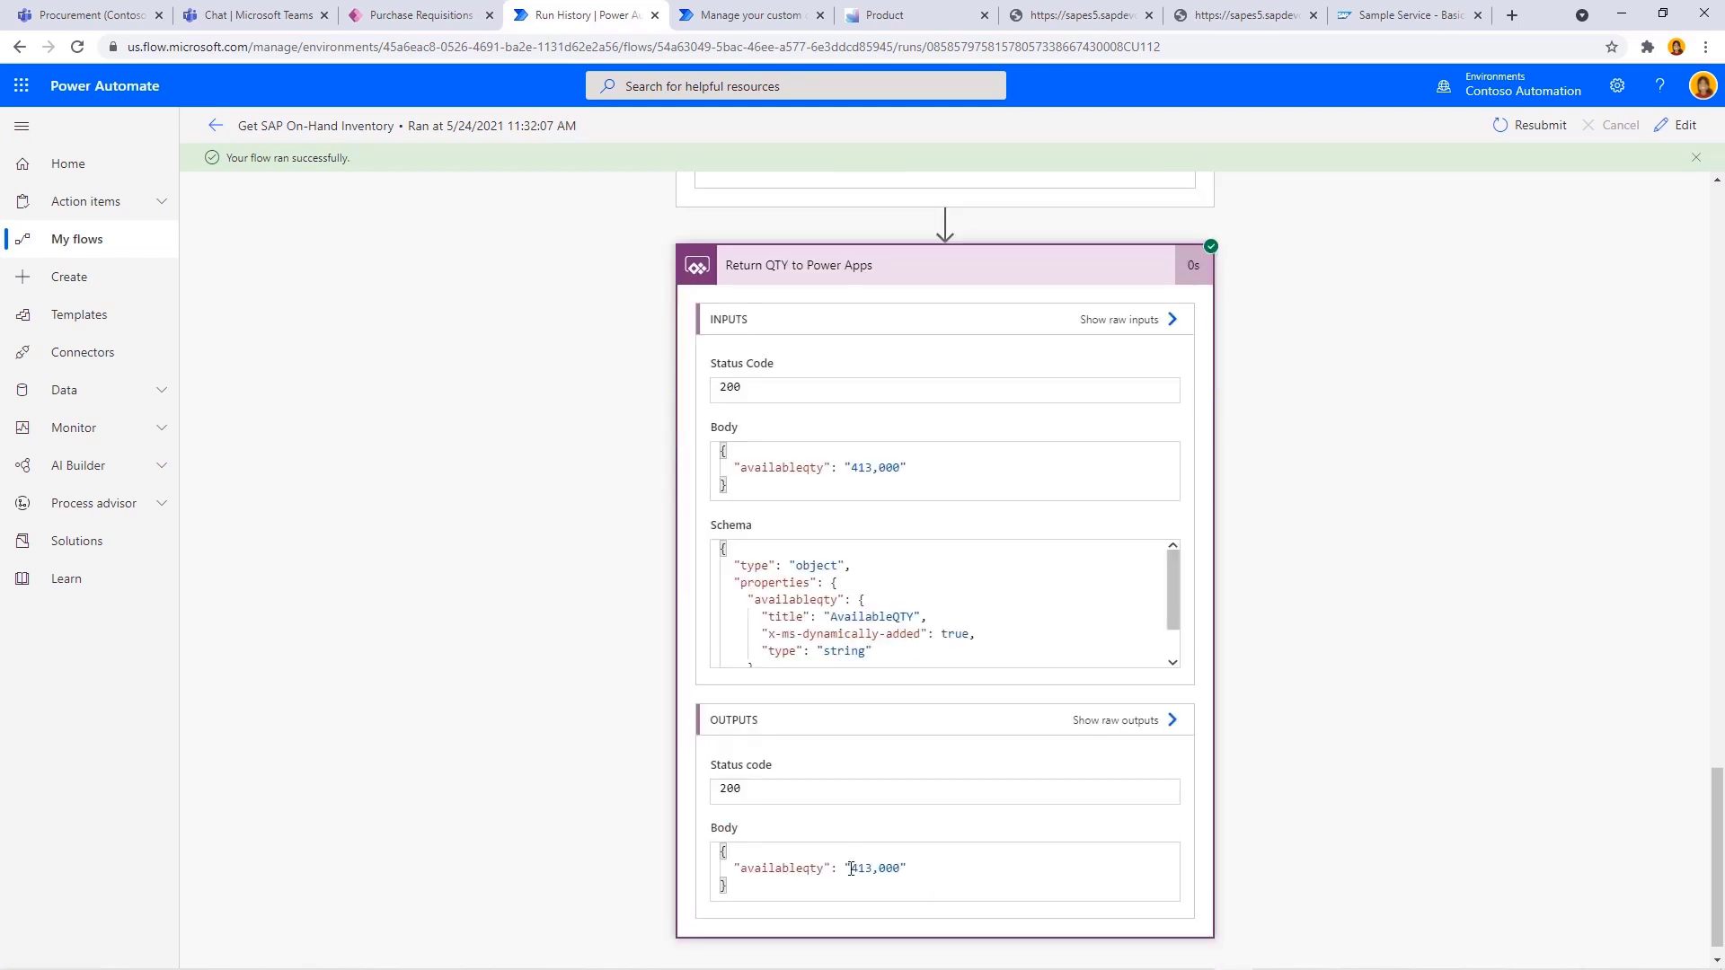
left_click(90, 15)
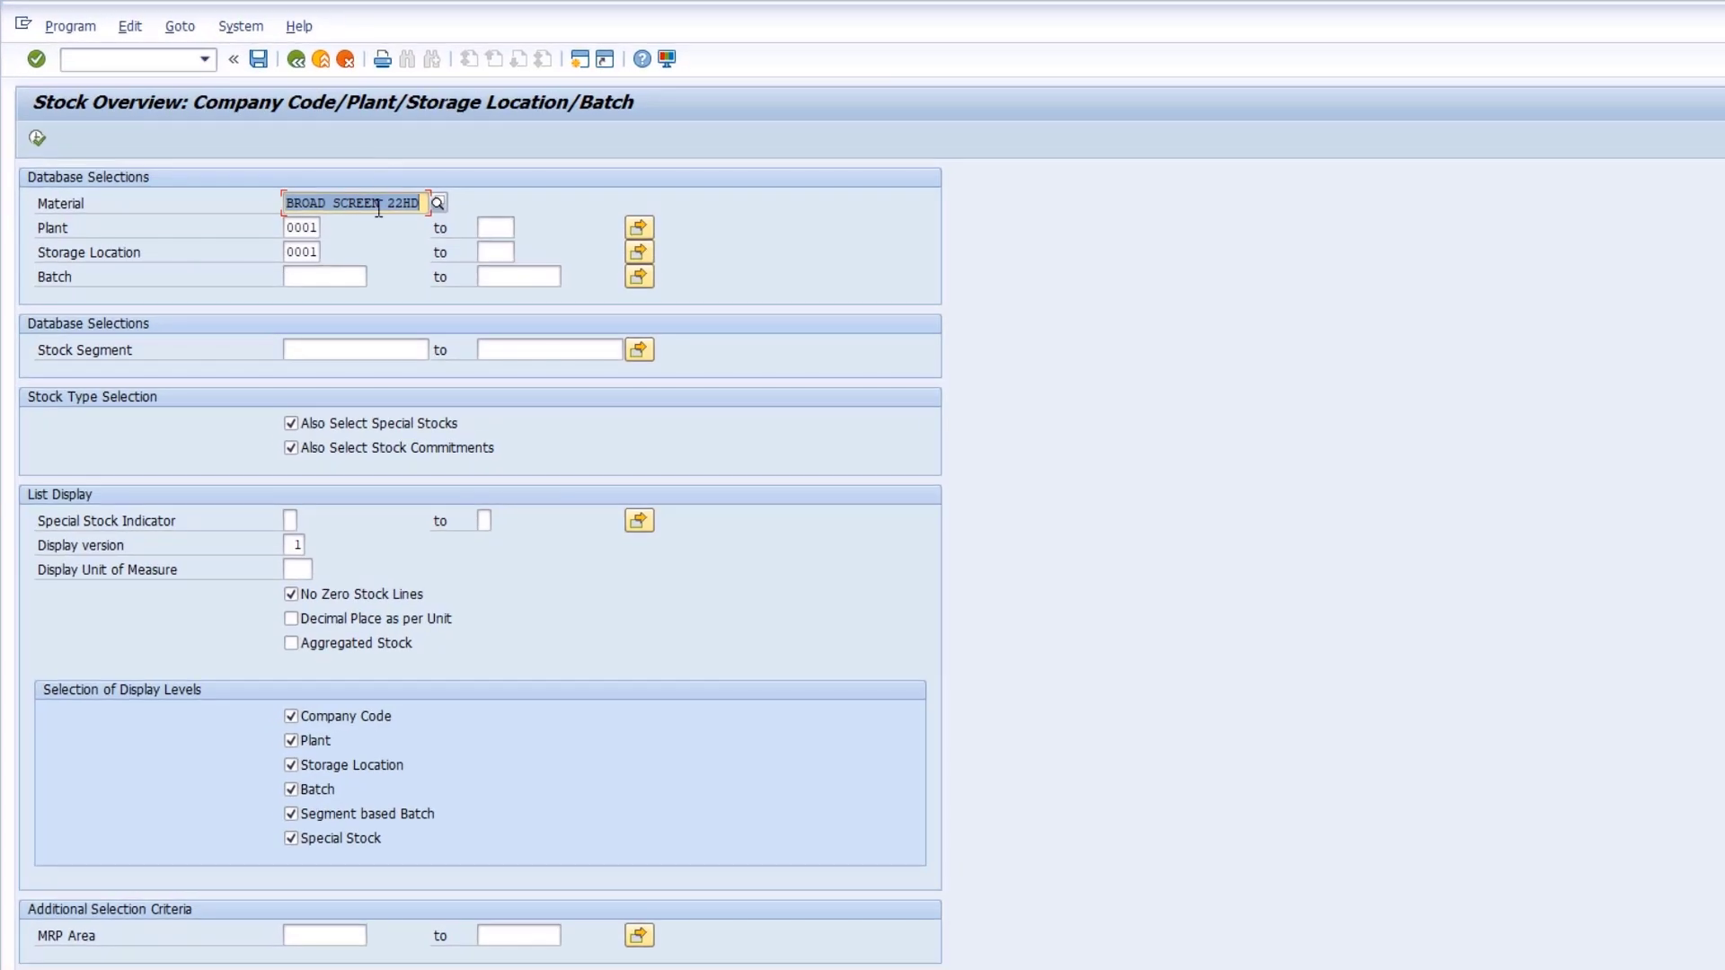
Check Broad Screen 22HD's 413,000 stock in plant 0001 via MMBE, then start a MIGO goods receipt.
left_click(37, 137)
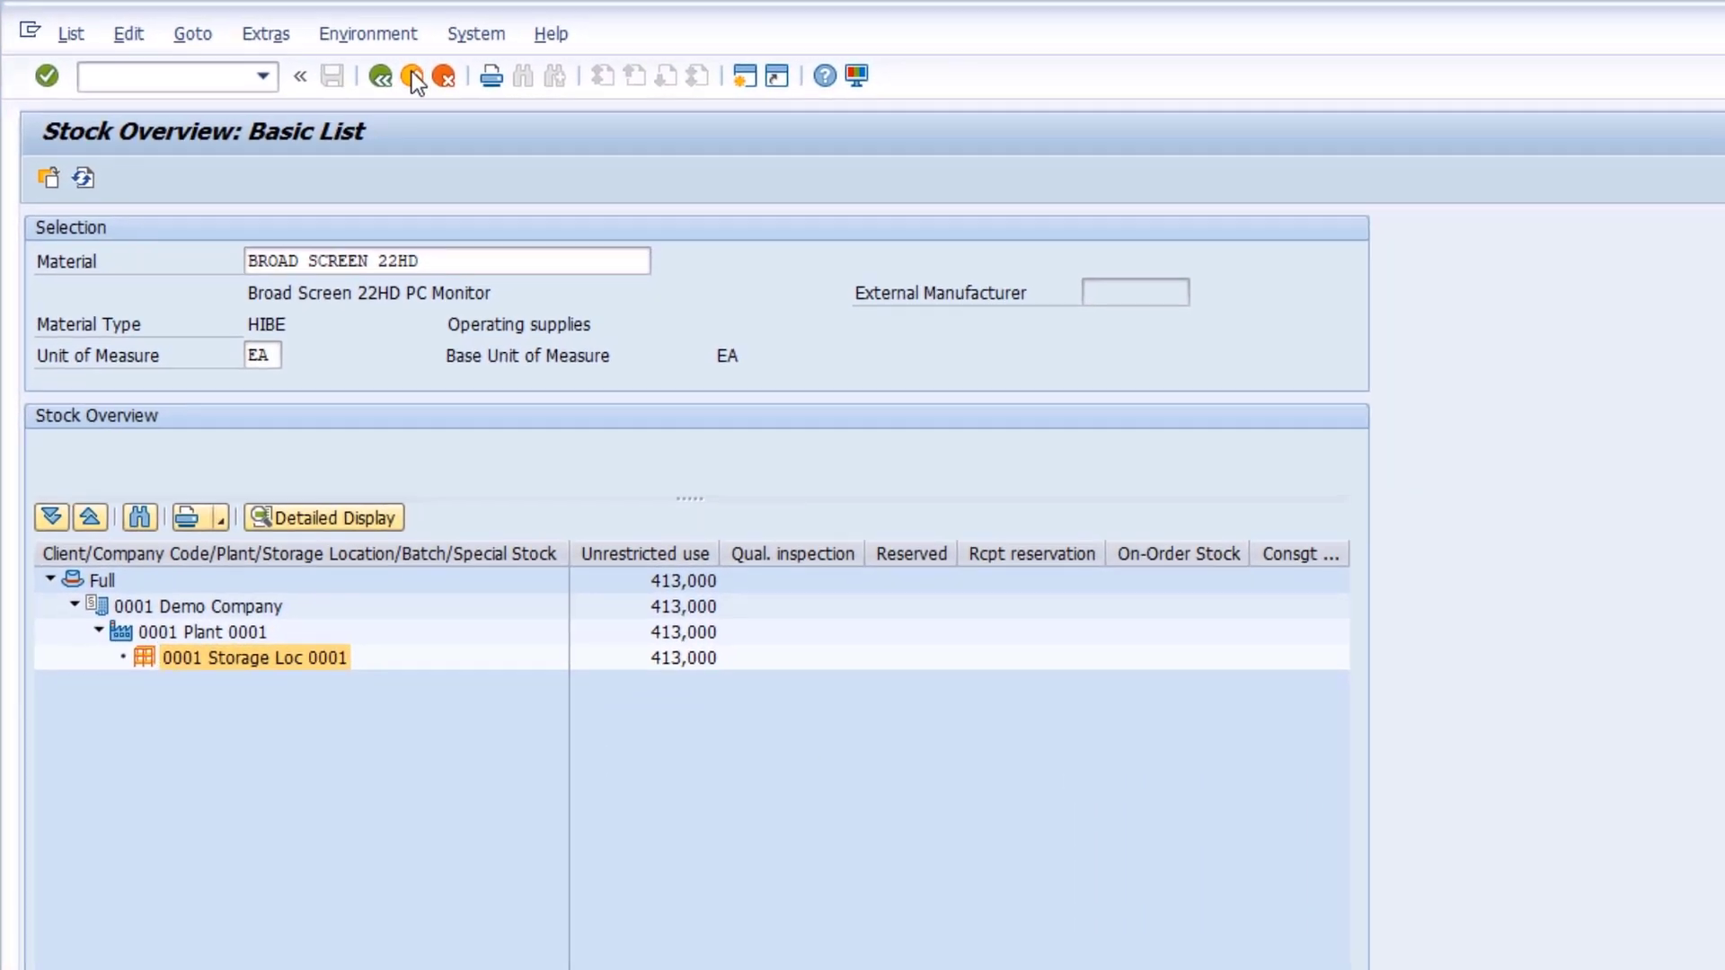
left_click(411, 75)
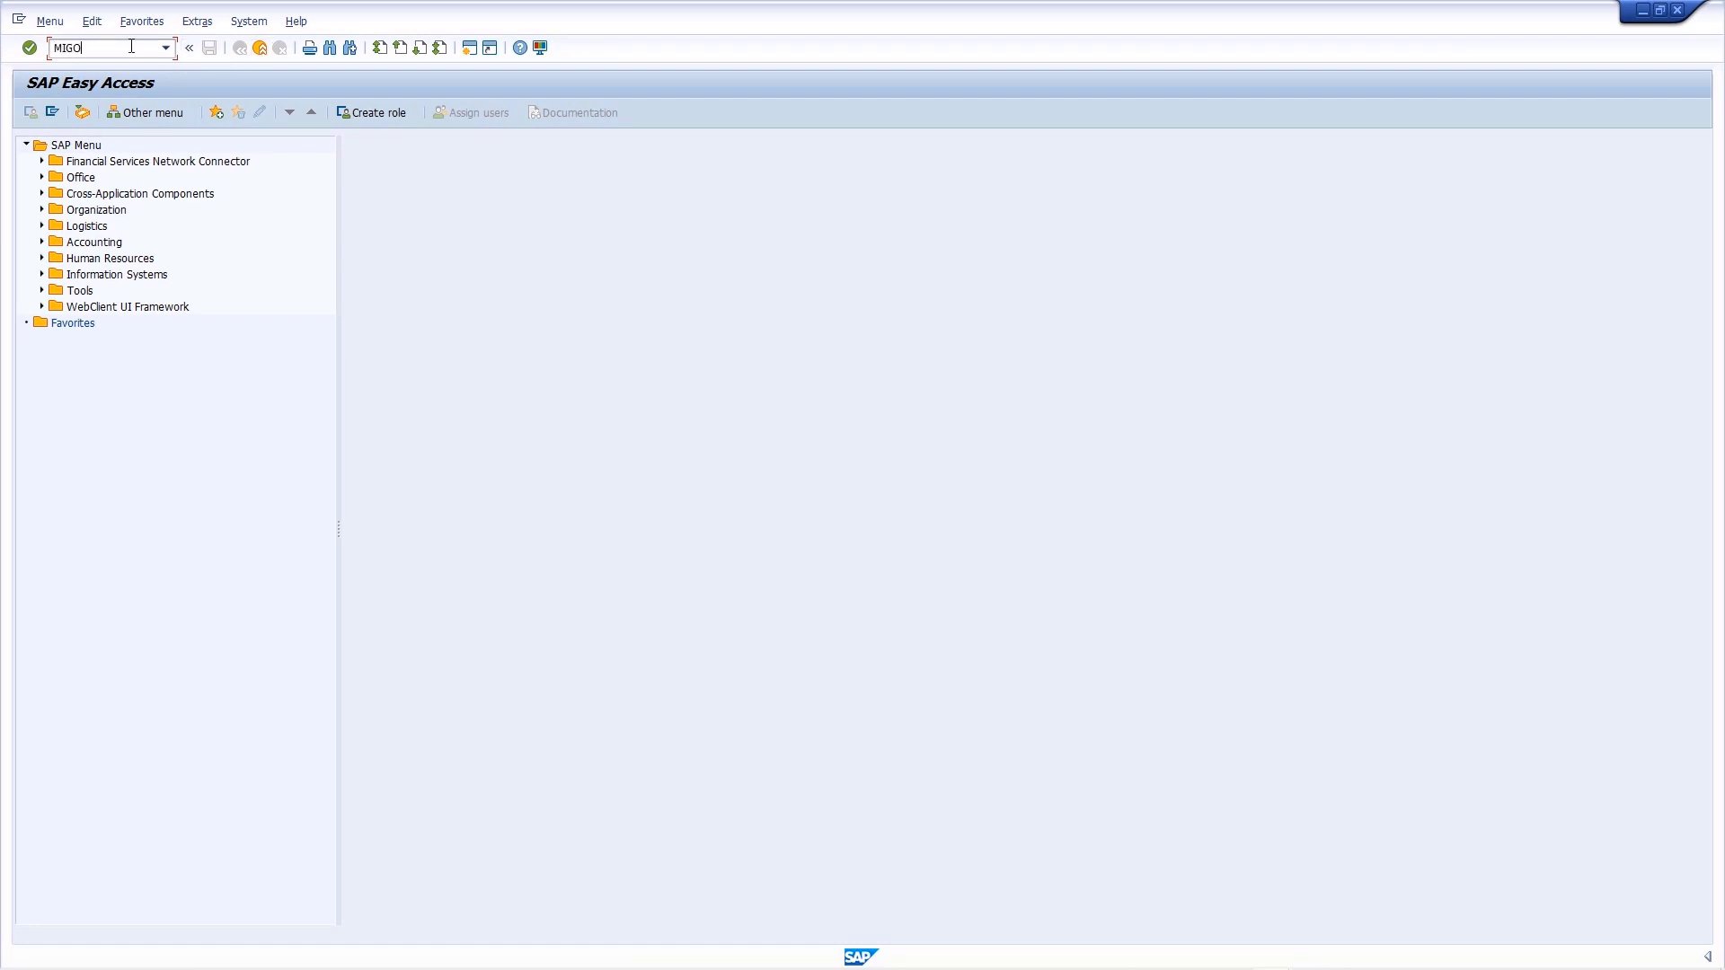
left_click(131, 46)
type("MIGO")
key("Return")
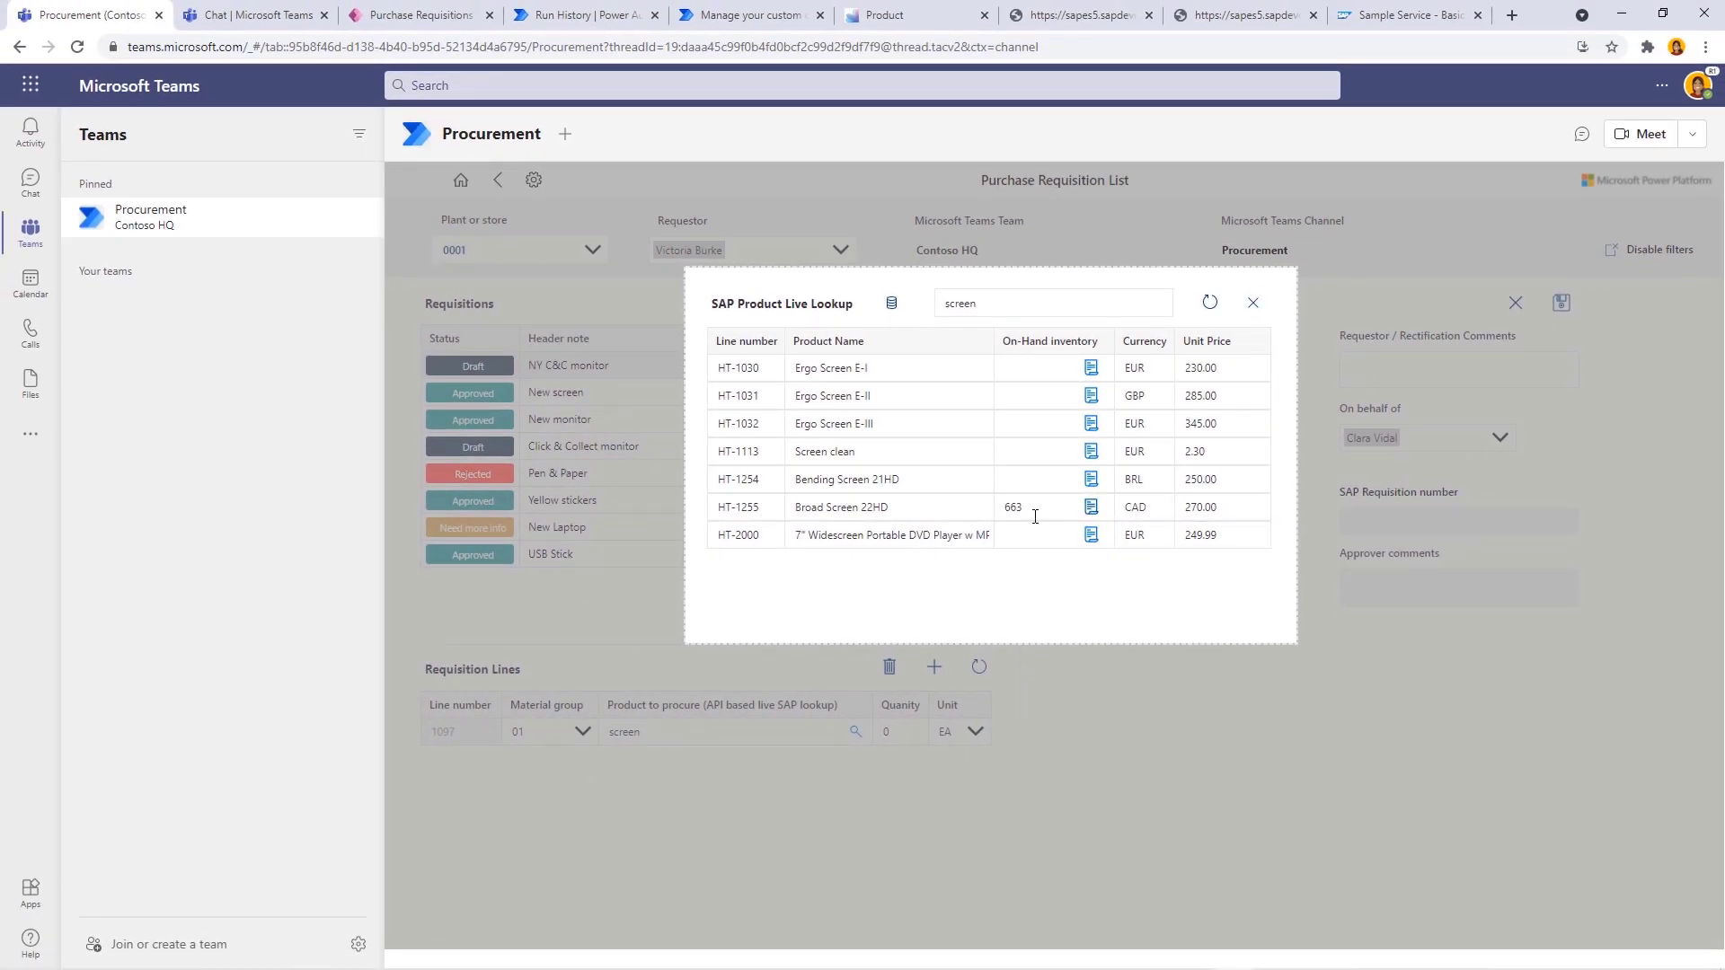
Add Broad Screen 22HD with quantity 1 to 'NY C&C monitor' and submit it for approval.
left_click(763, 506)
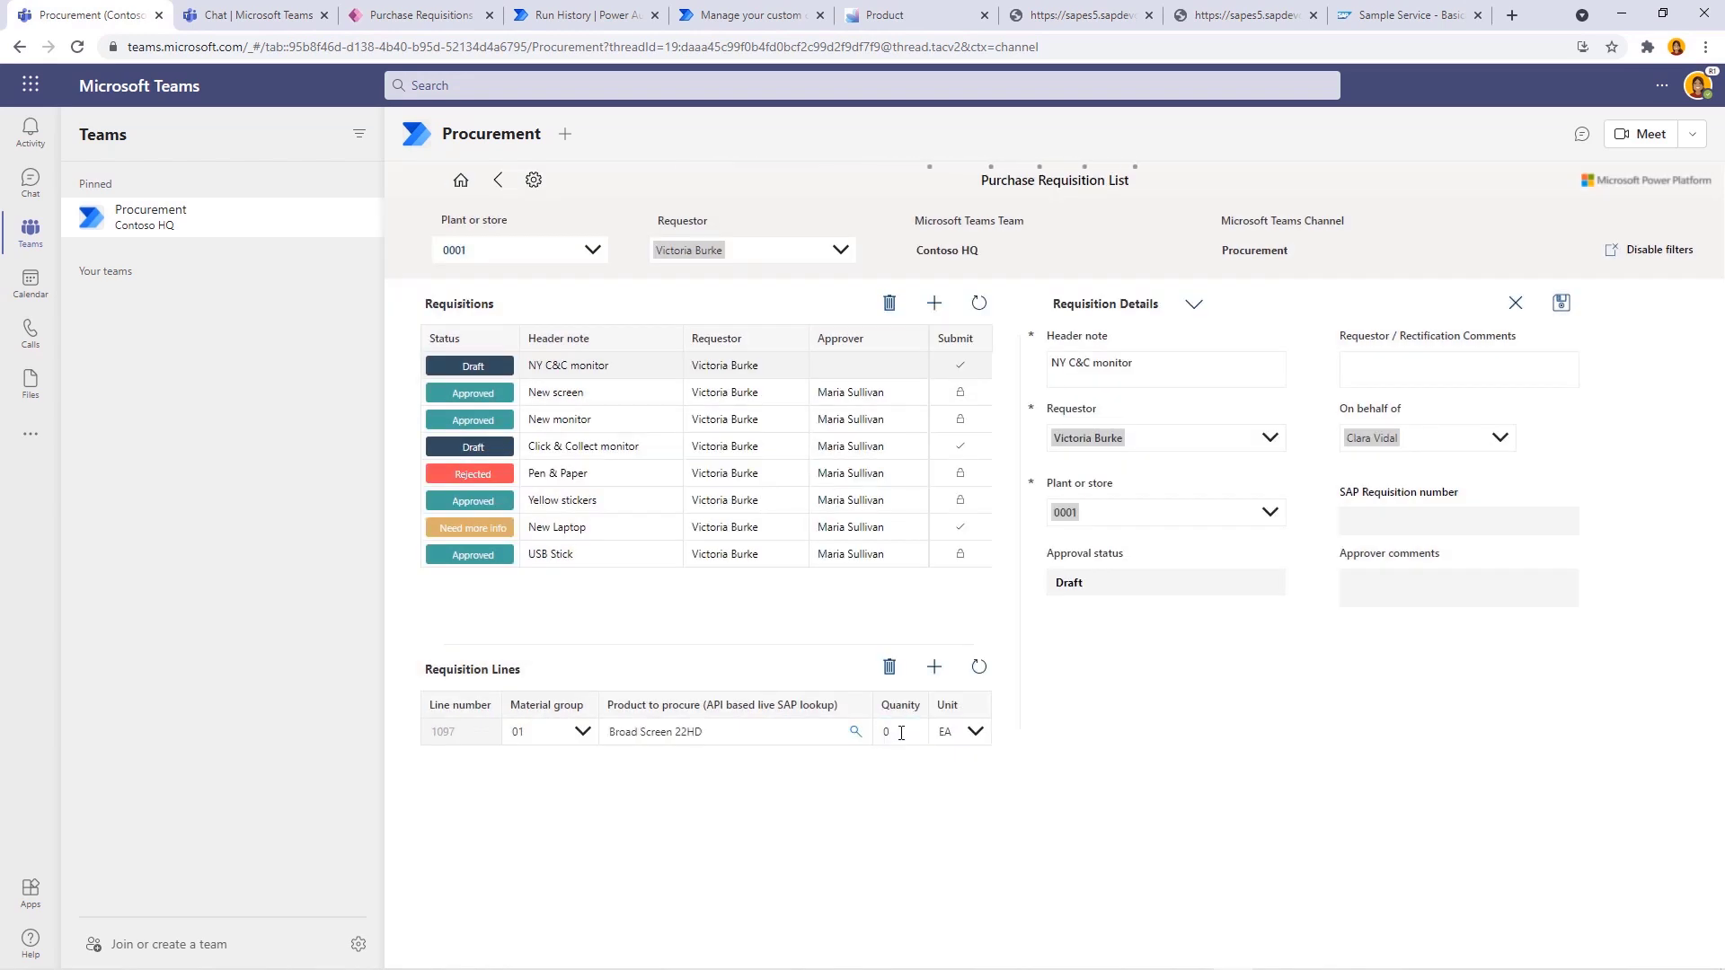
double_click(885, 733)
key("Tab")
left_click(960, 366)
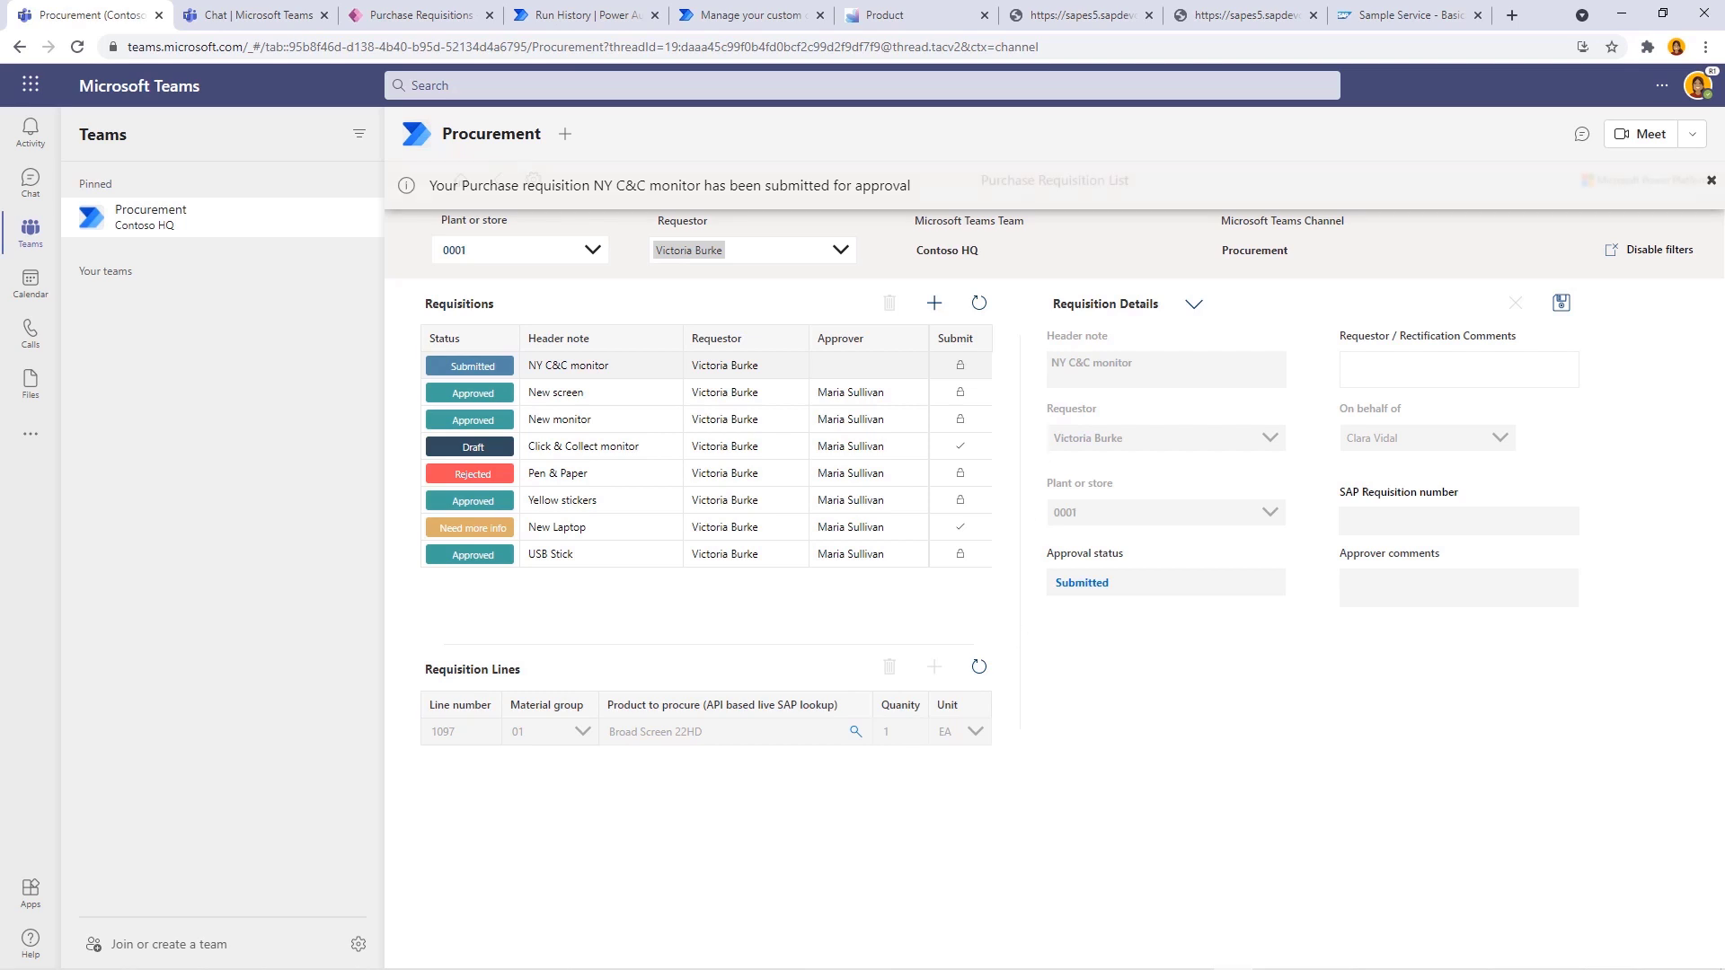
key("alt+Tab")
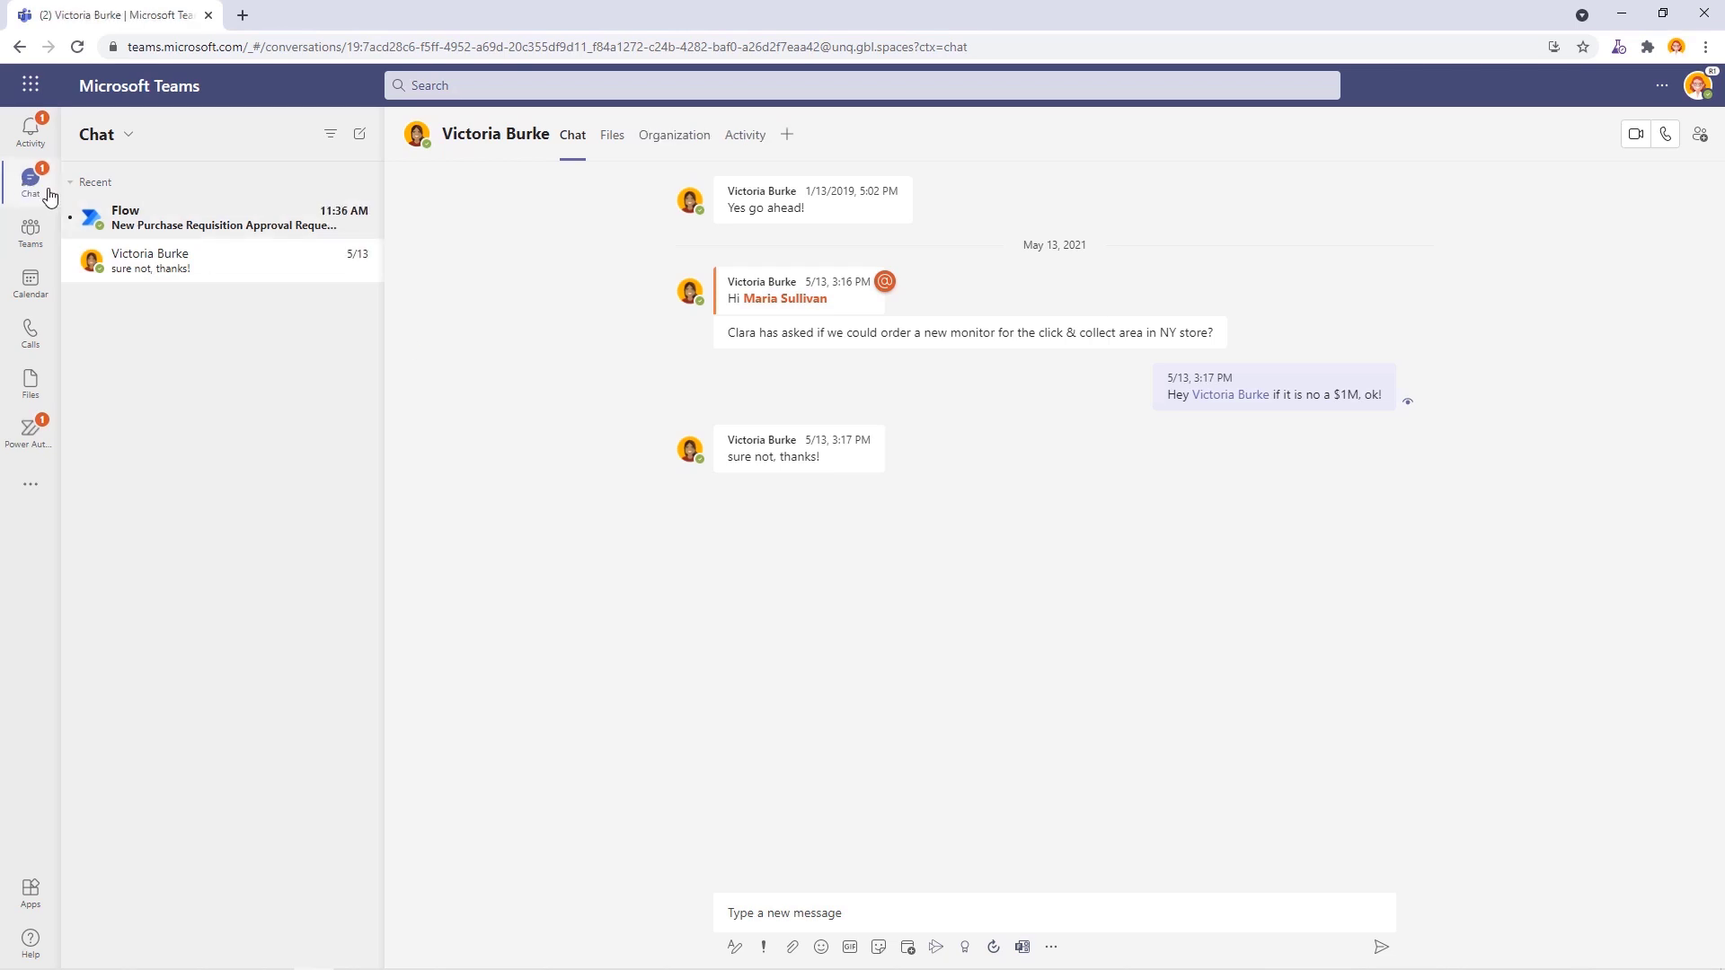
Approve the NY C&C monitor requisition from the Flow bot card with comment 'Looks good, thanks'.
left_click(203, 231)
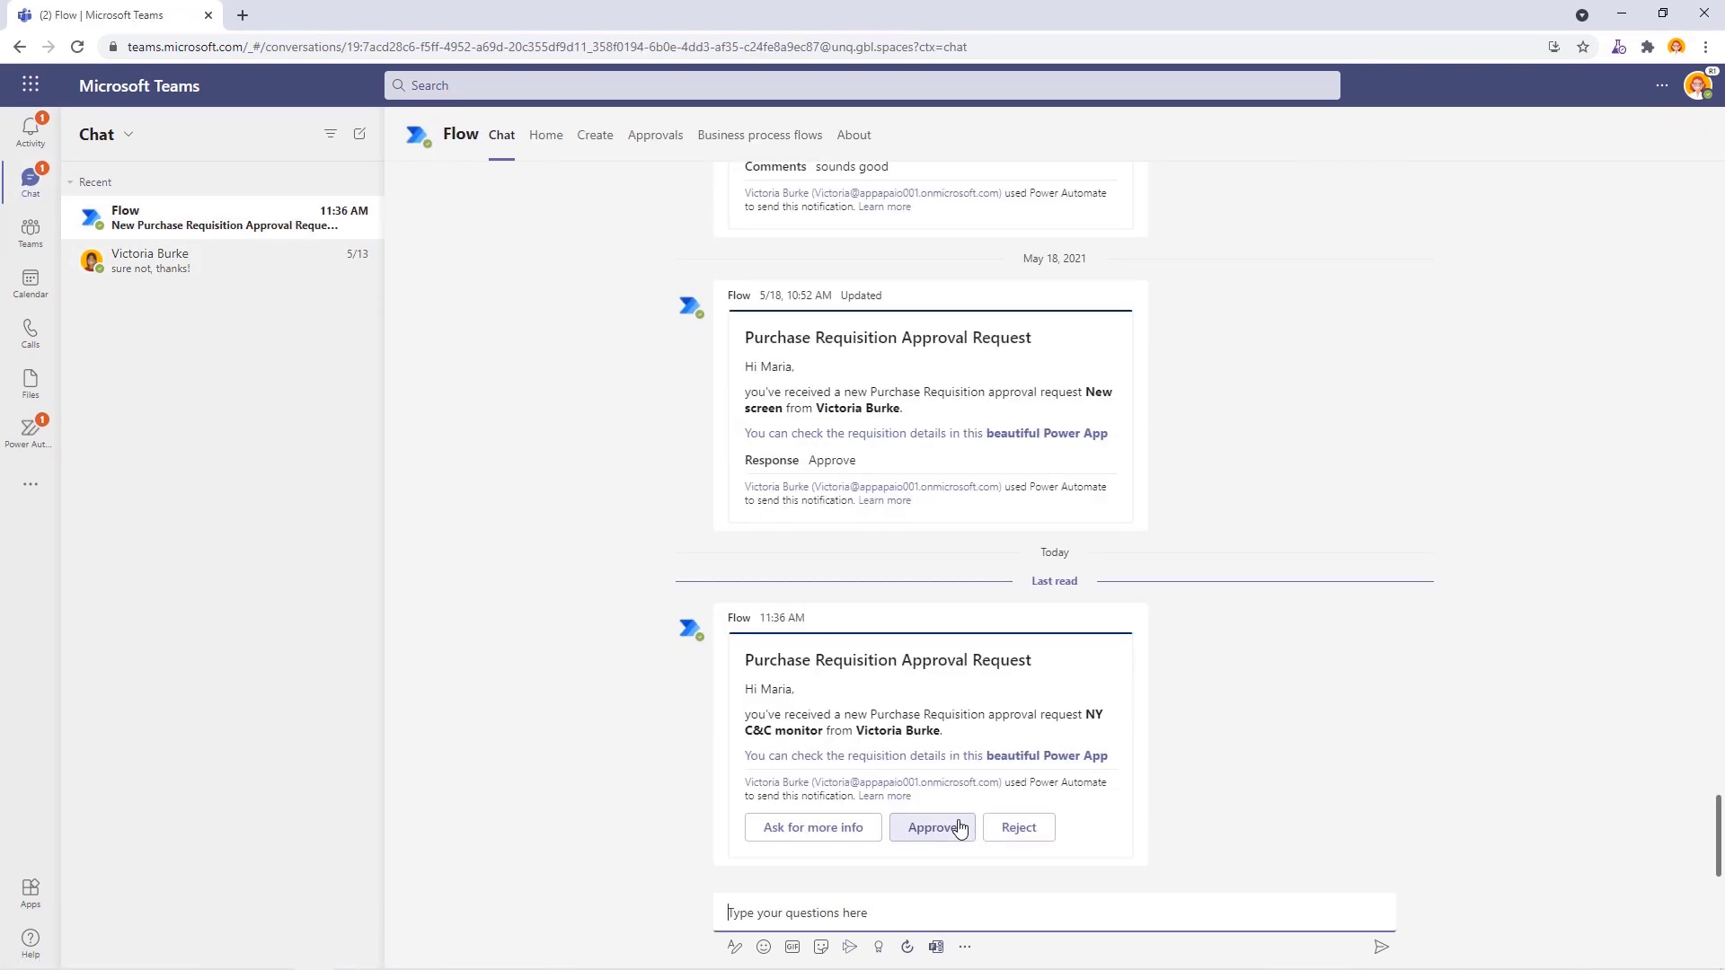
left_click(995, 764)
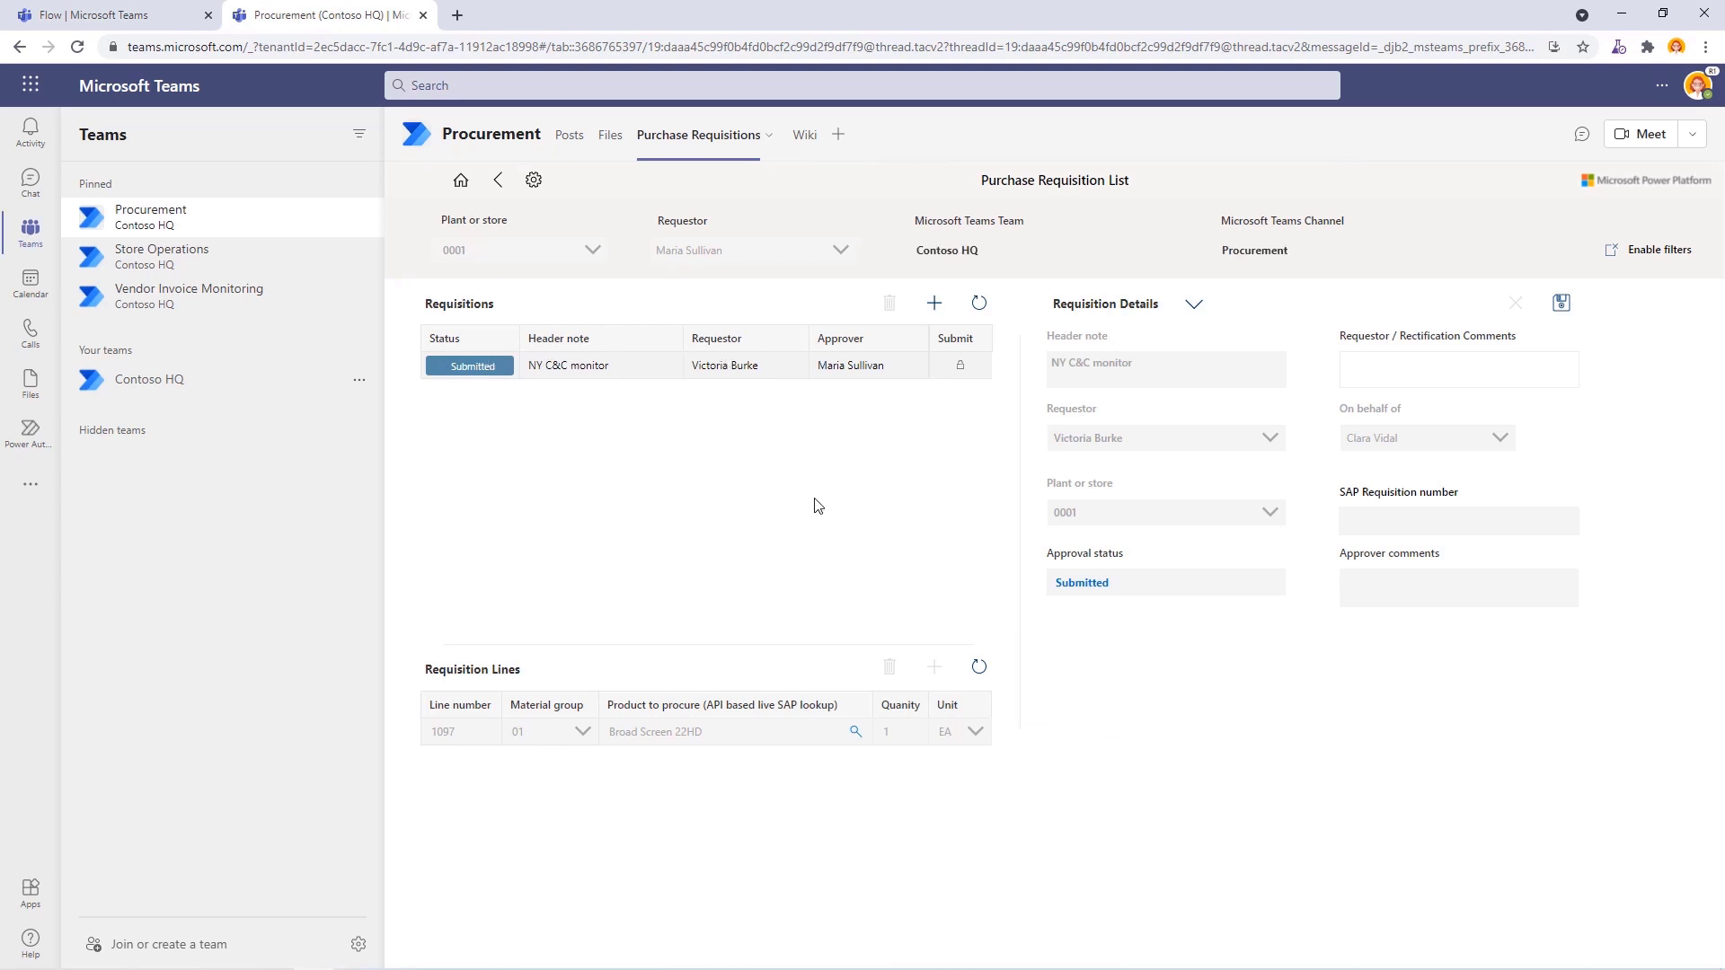
left_click(126, 15)
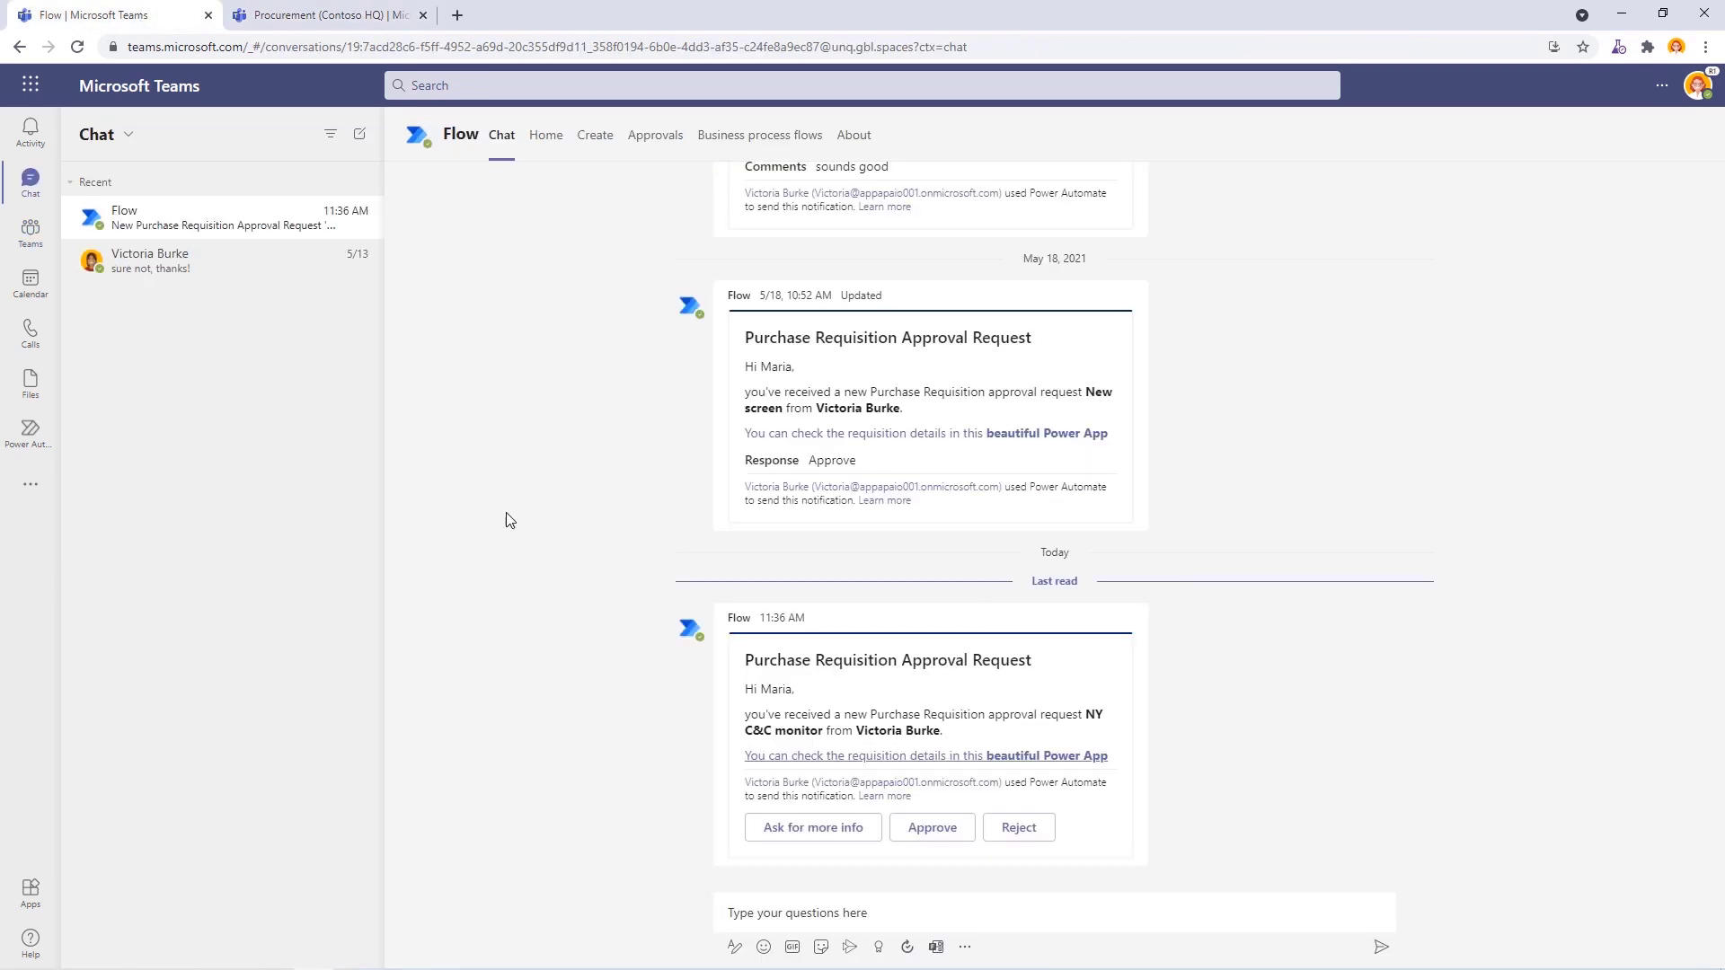
left_click(935, 825)
left_click(859, 728)
type("Looks good, thanks")
left_click(784, 827)
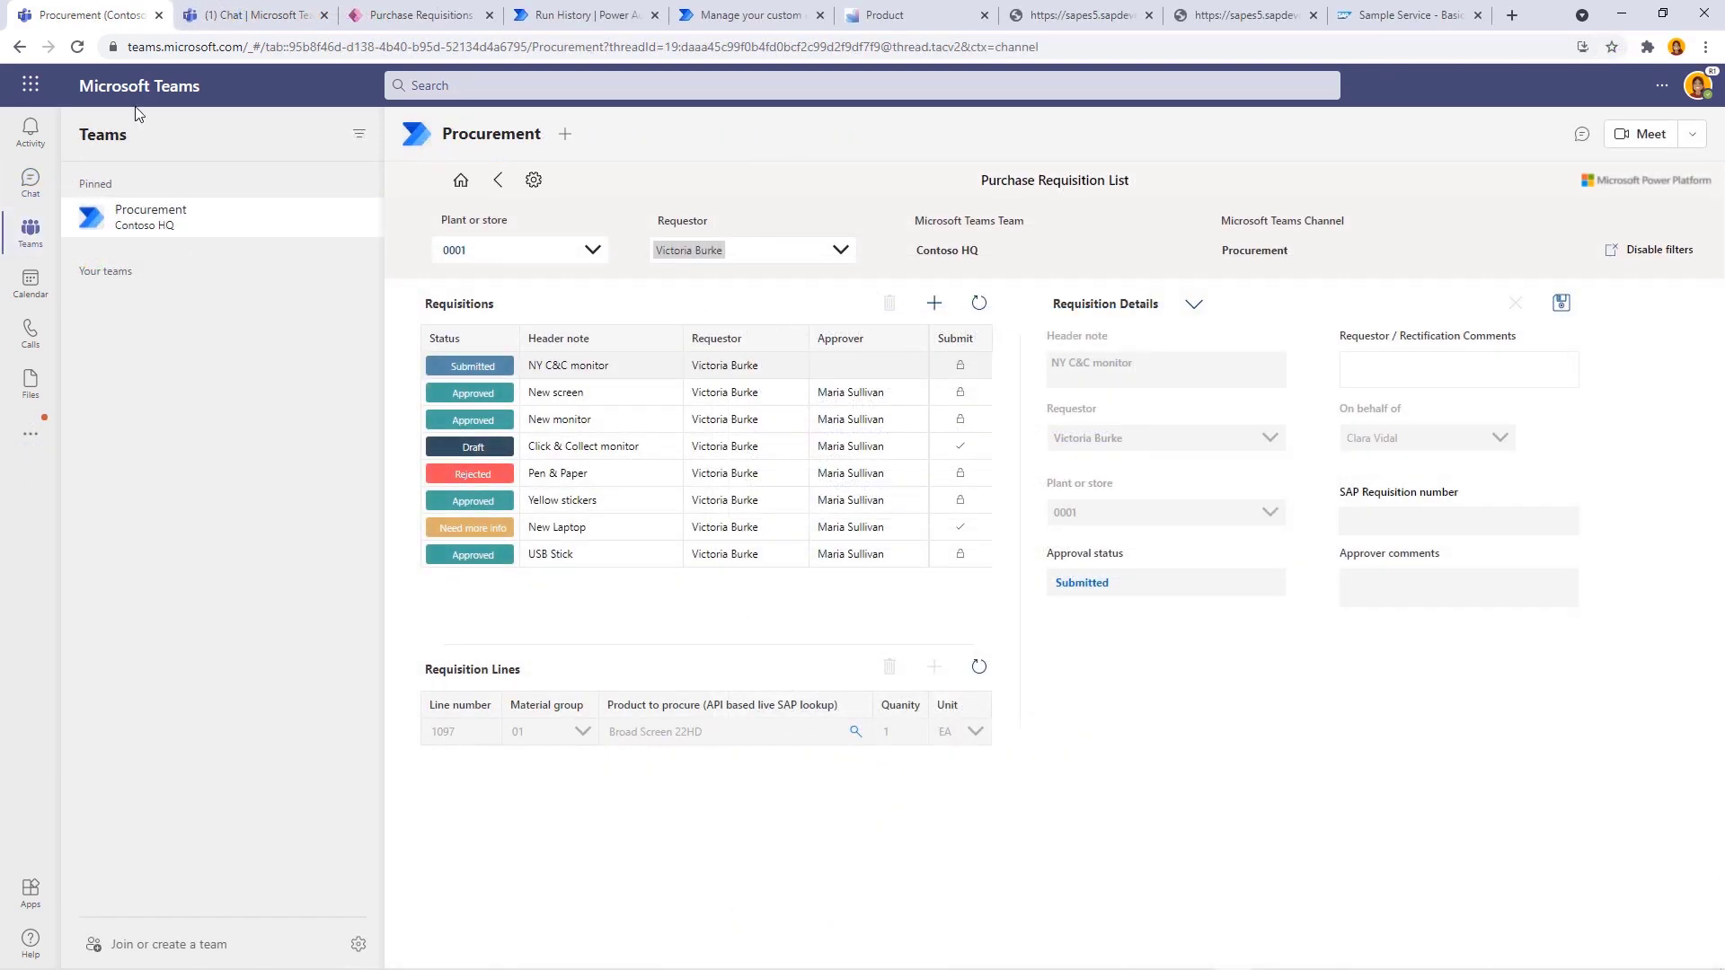
Send the requesting store colleague a chat message saying the requisition was approved.
left_click(224, 15)
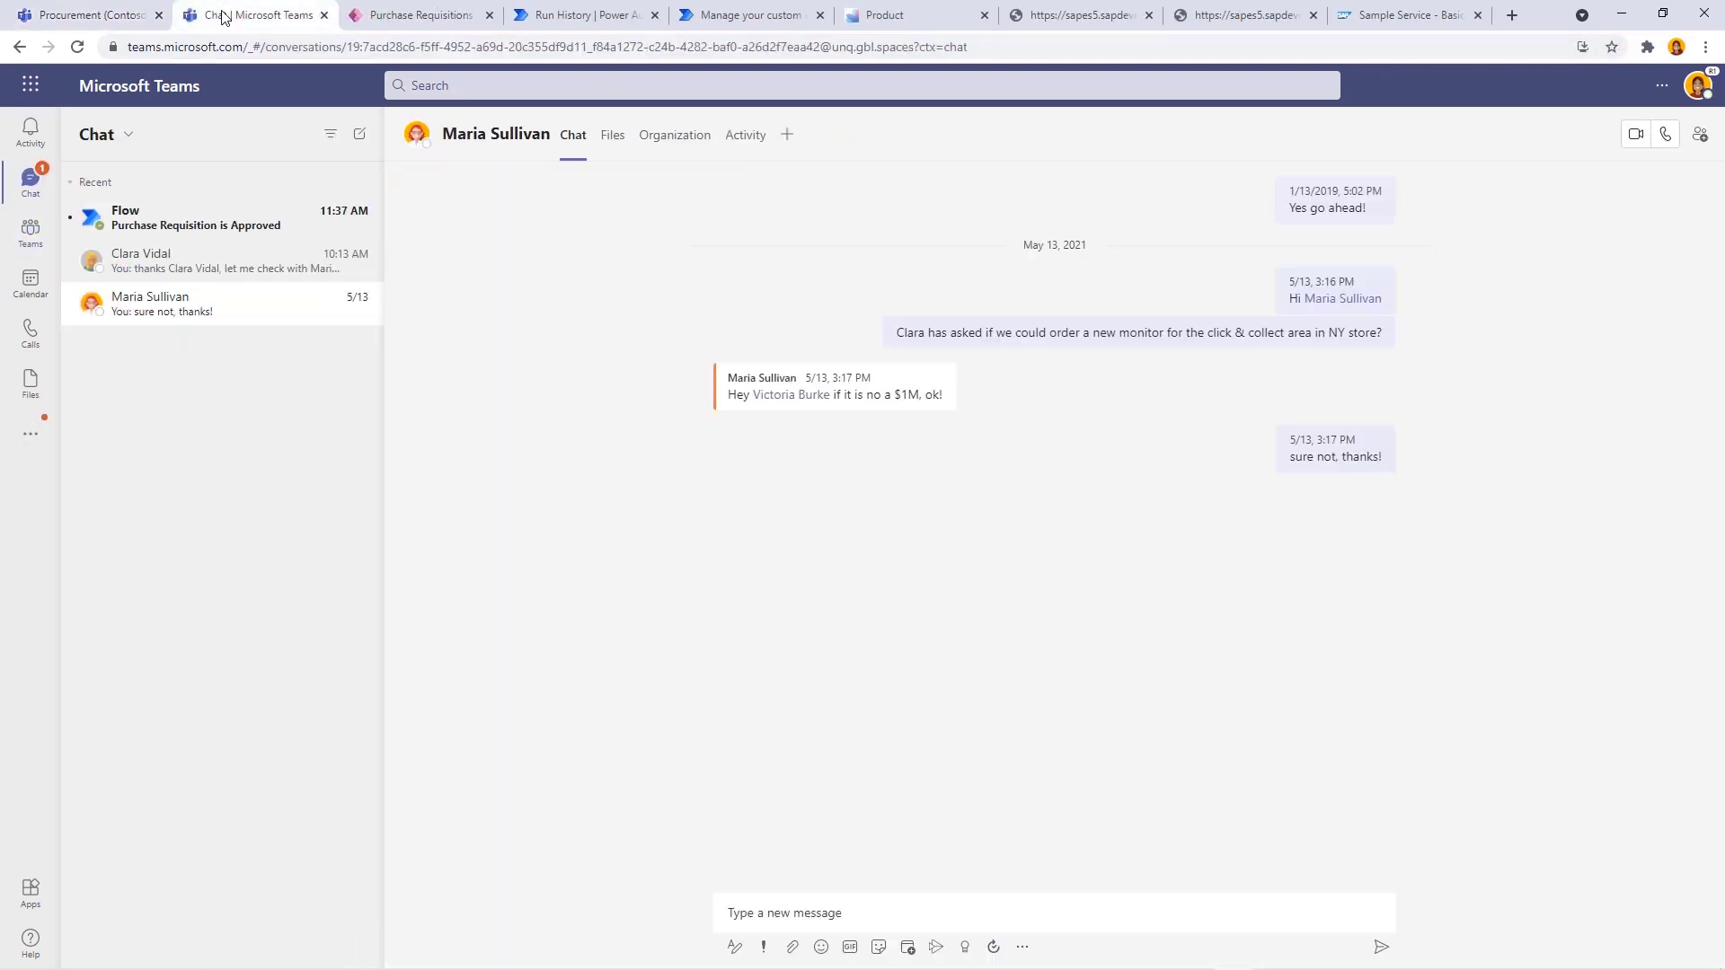
left_click(207, 229)
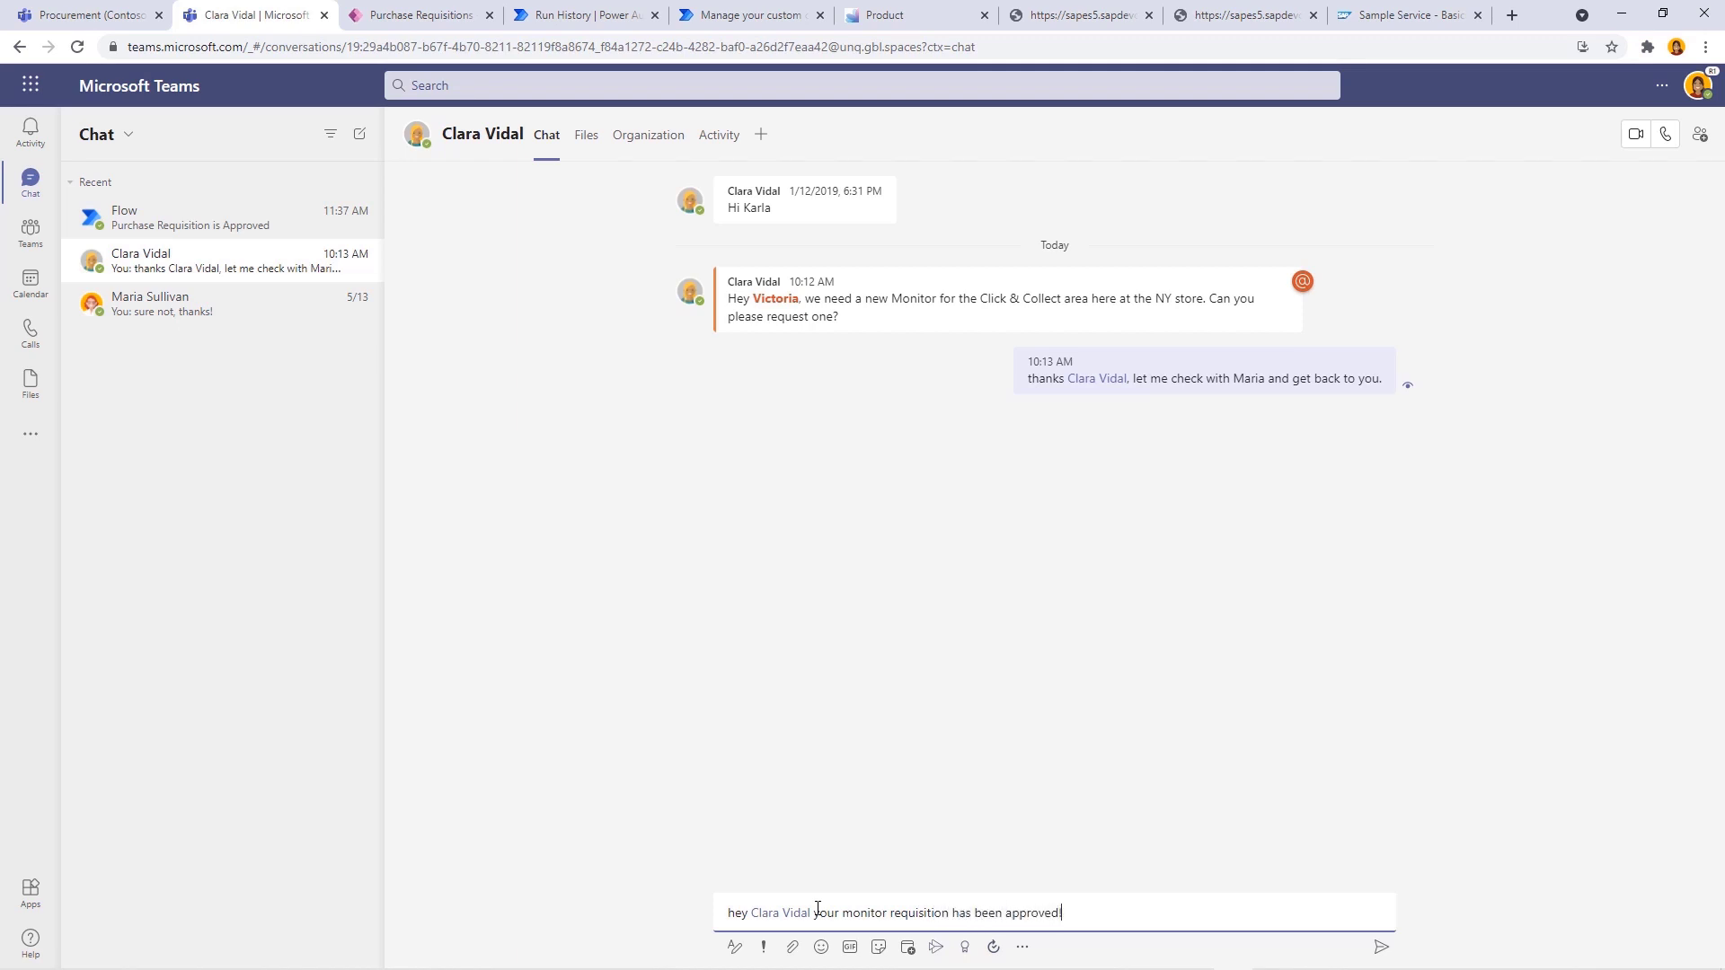
key("Return")
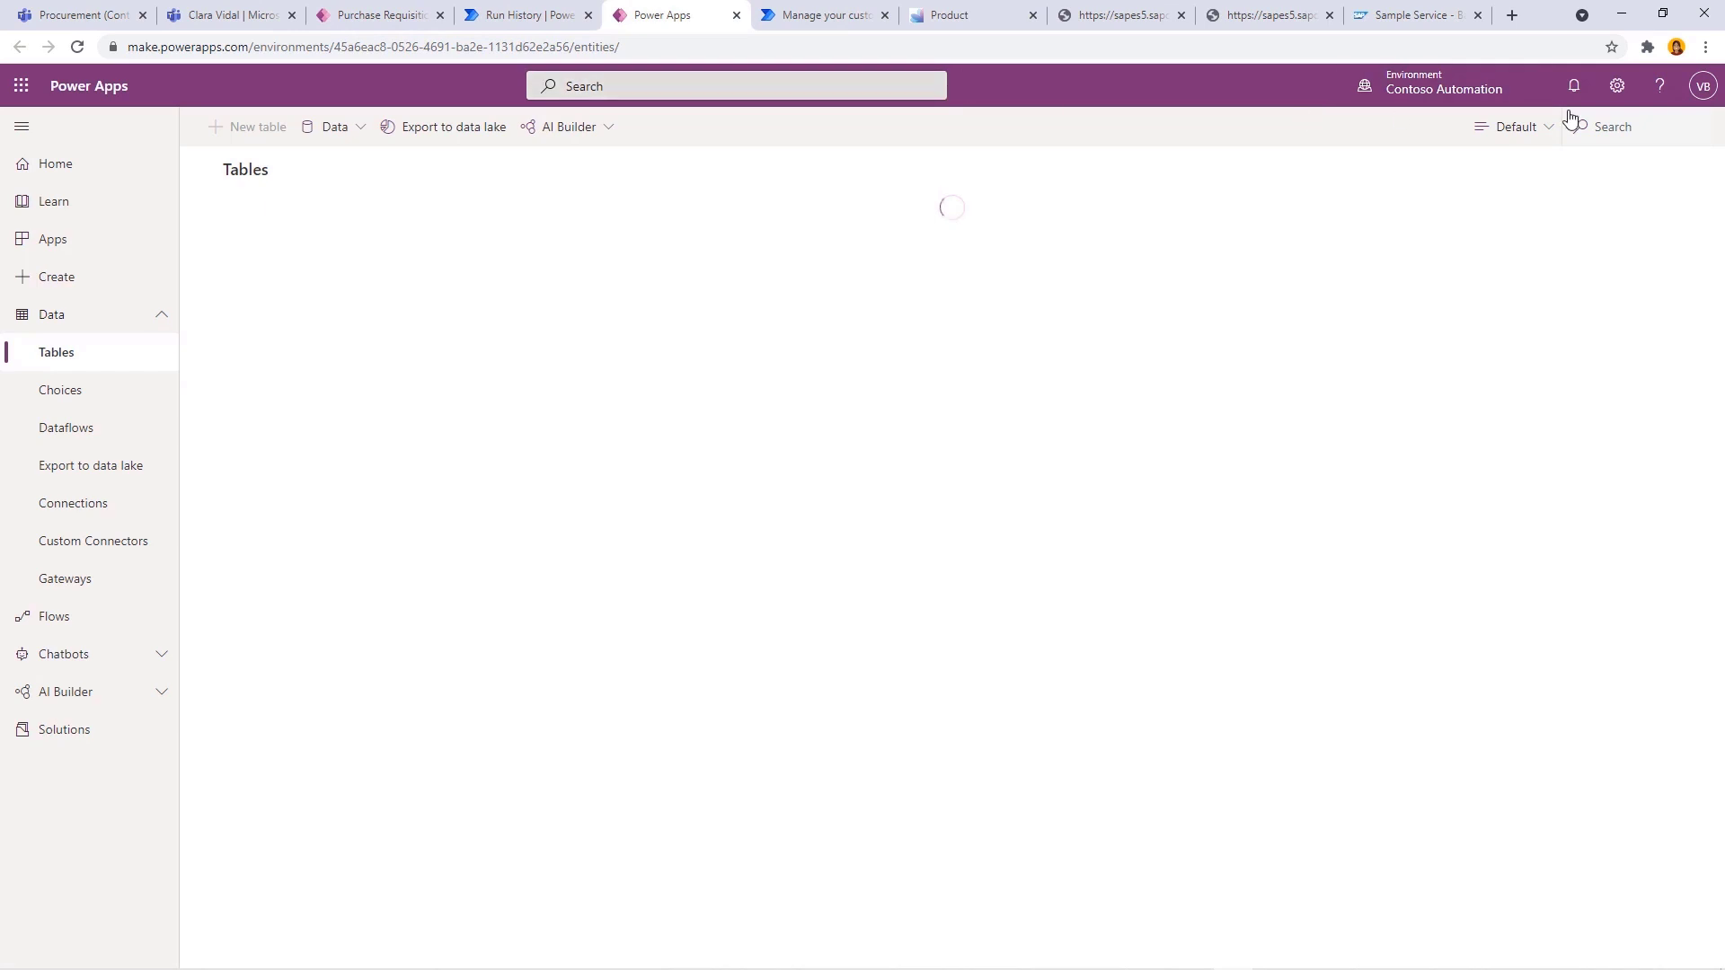
Filter tables by 'purch' and view the Purchase Requisition table's stored records.
left_click(1632, 125)
type("purch")
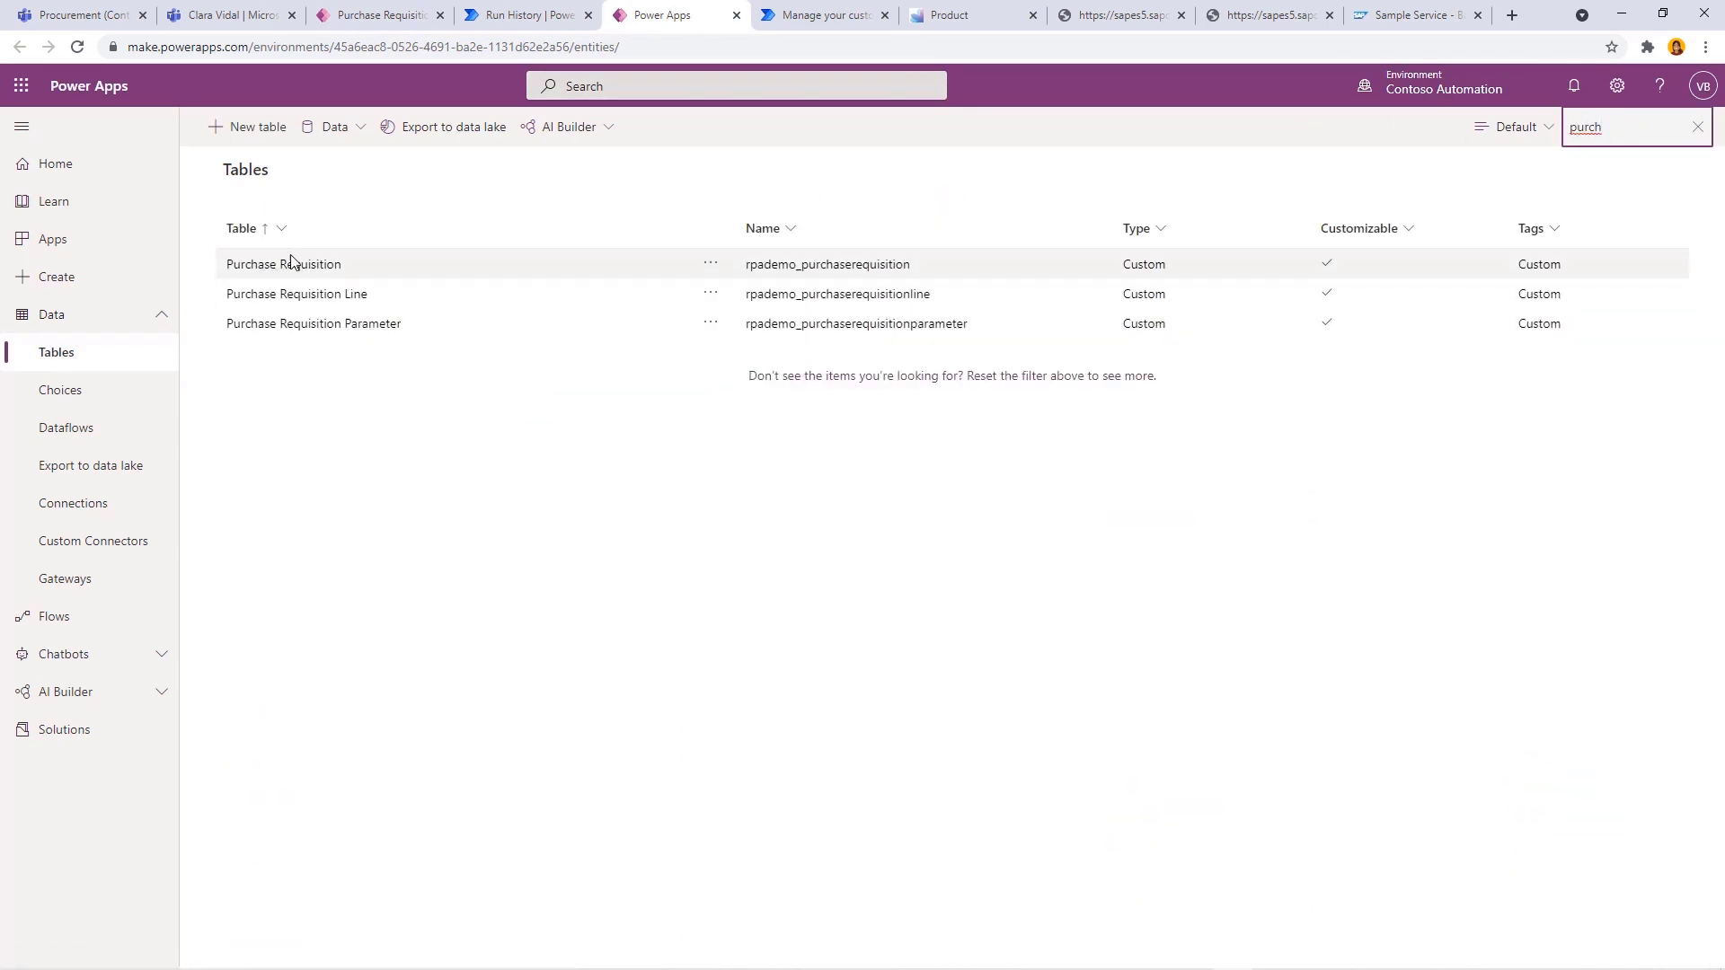
left_click(290, 264)
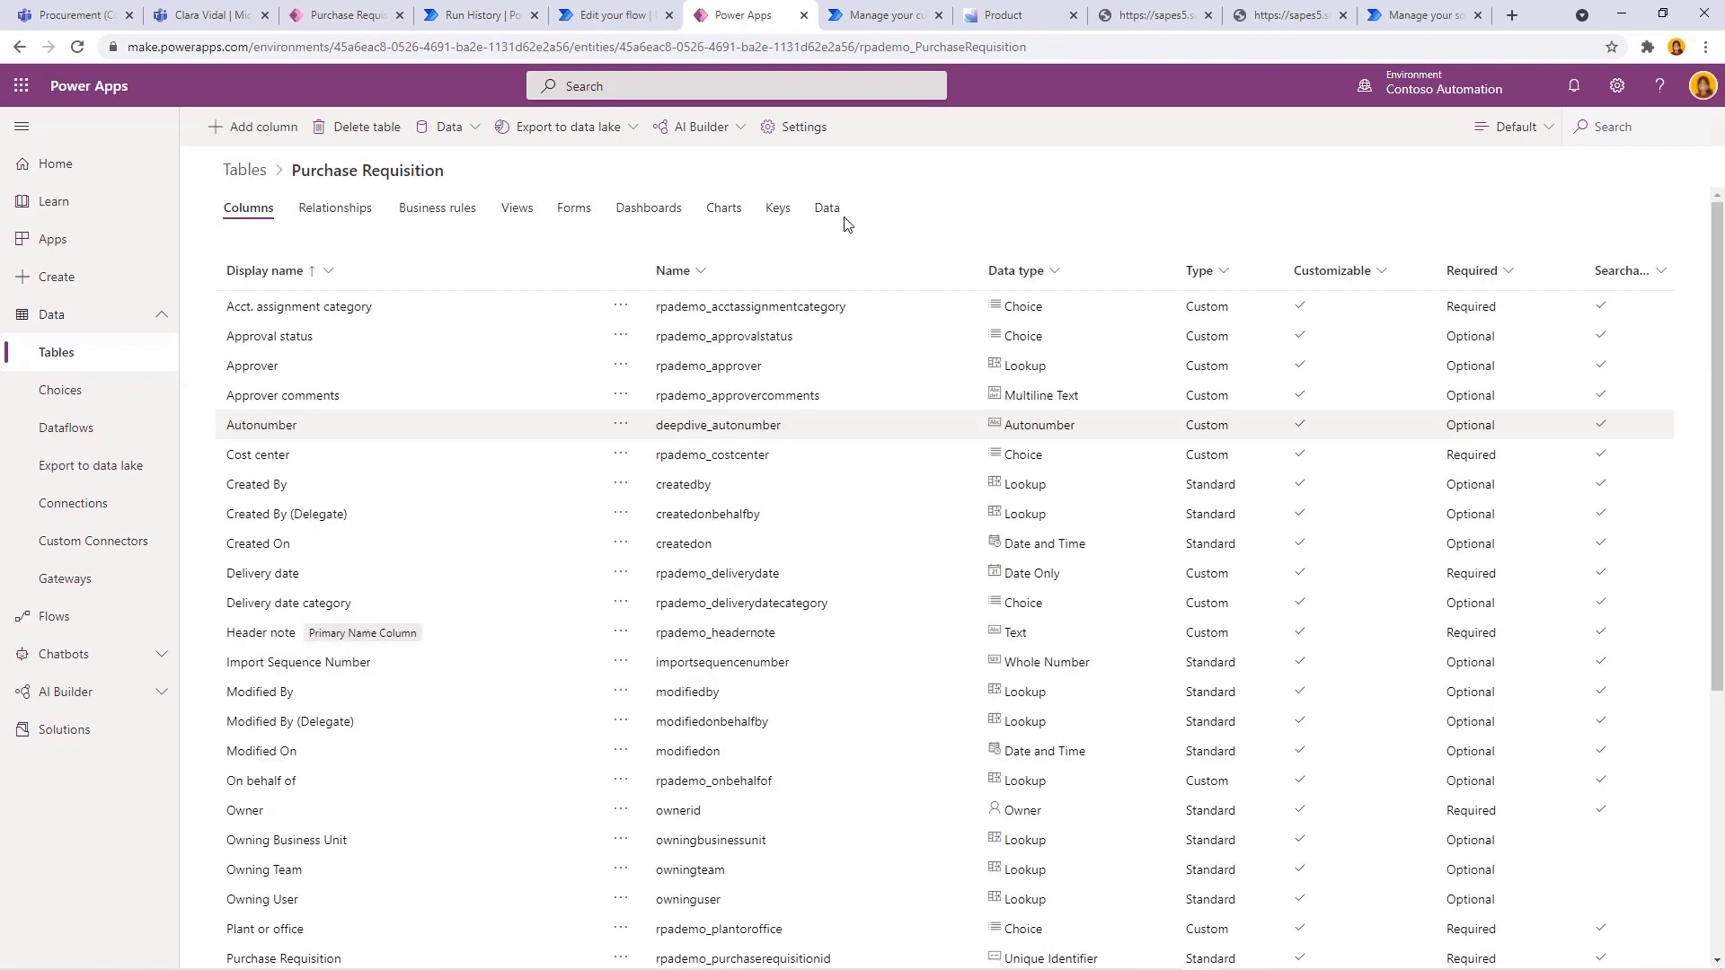
left_click(838, 217)
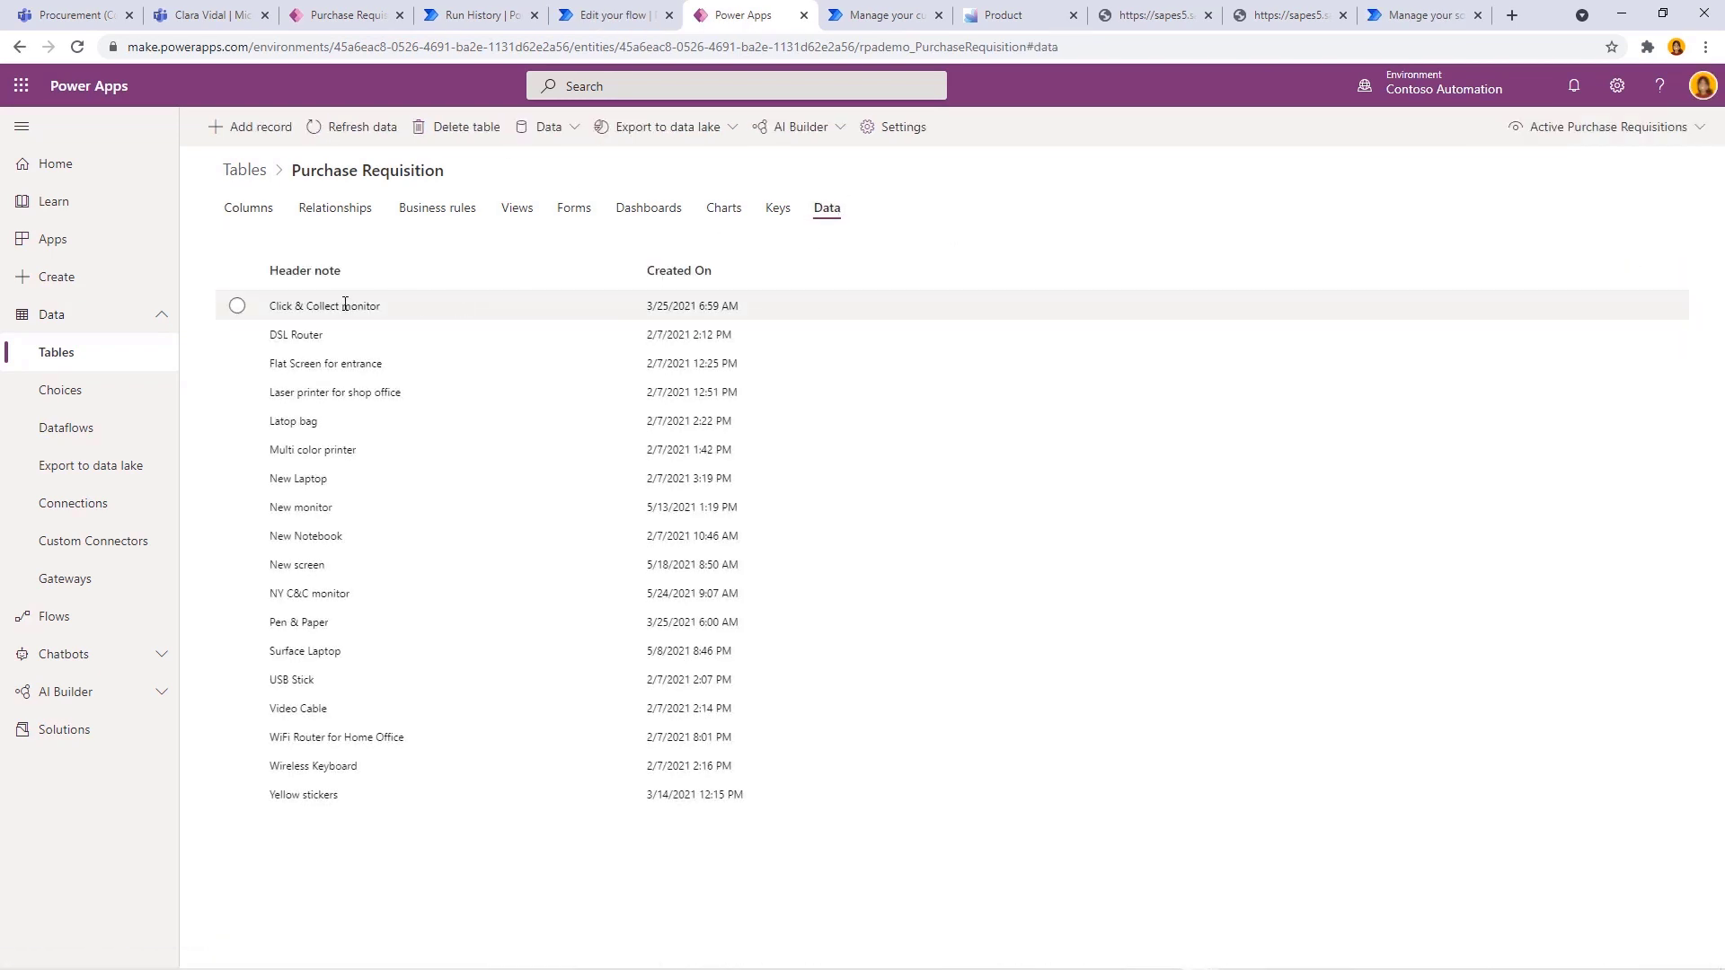
left_click(610, 15)
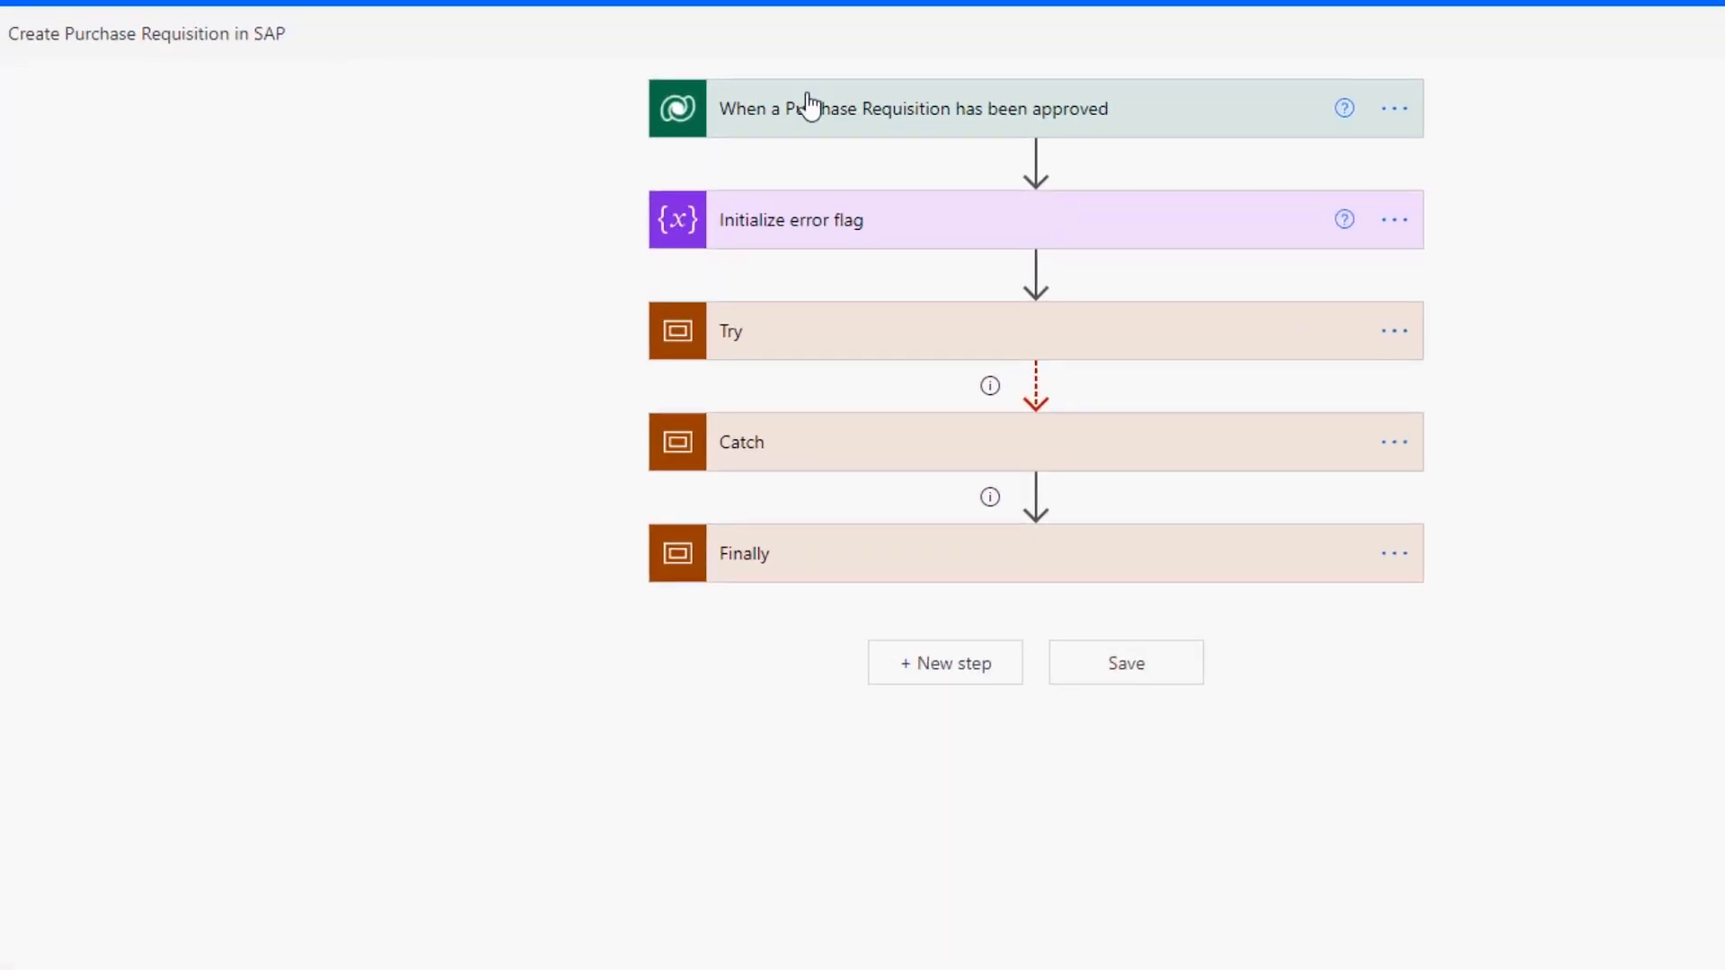
Inspect the approval trigger's advanced settings, including its column and row filters.
left_click(1195, 112)
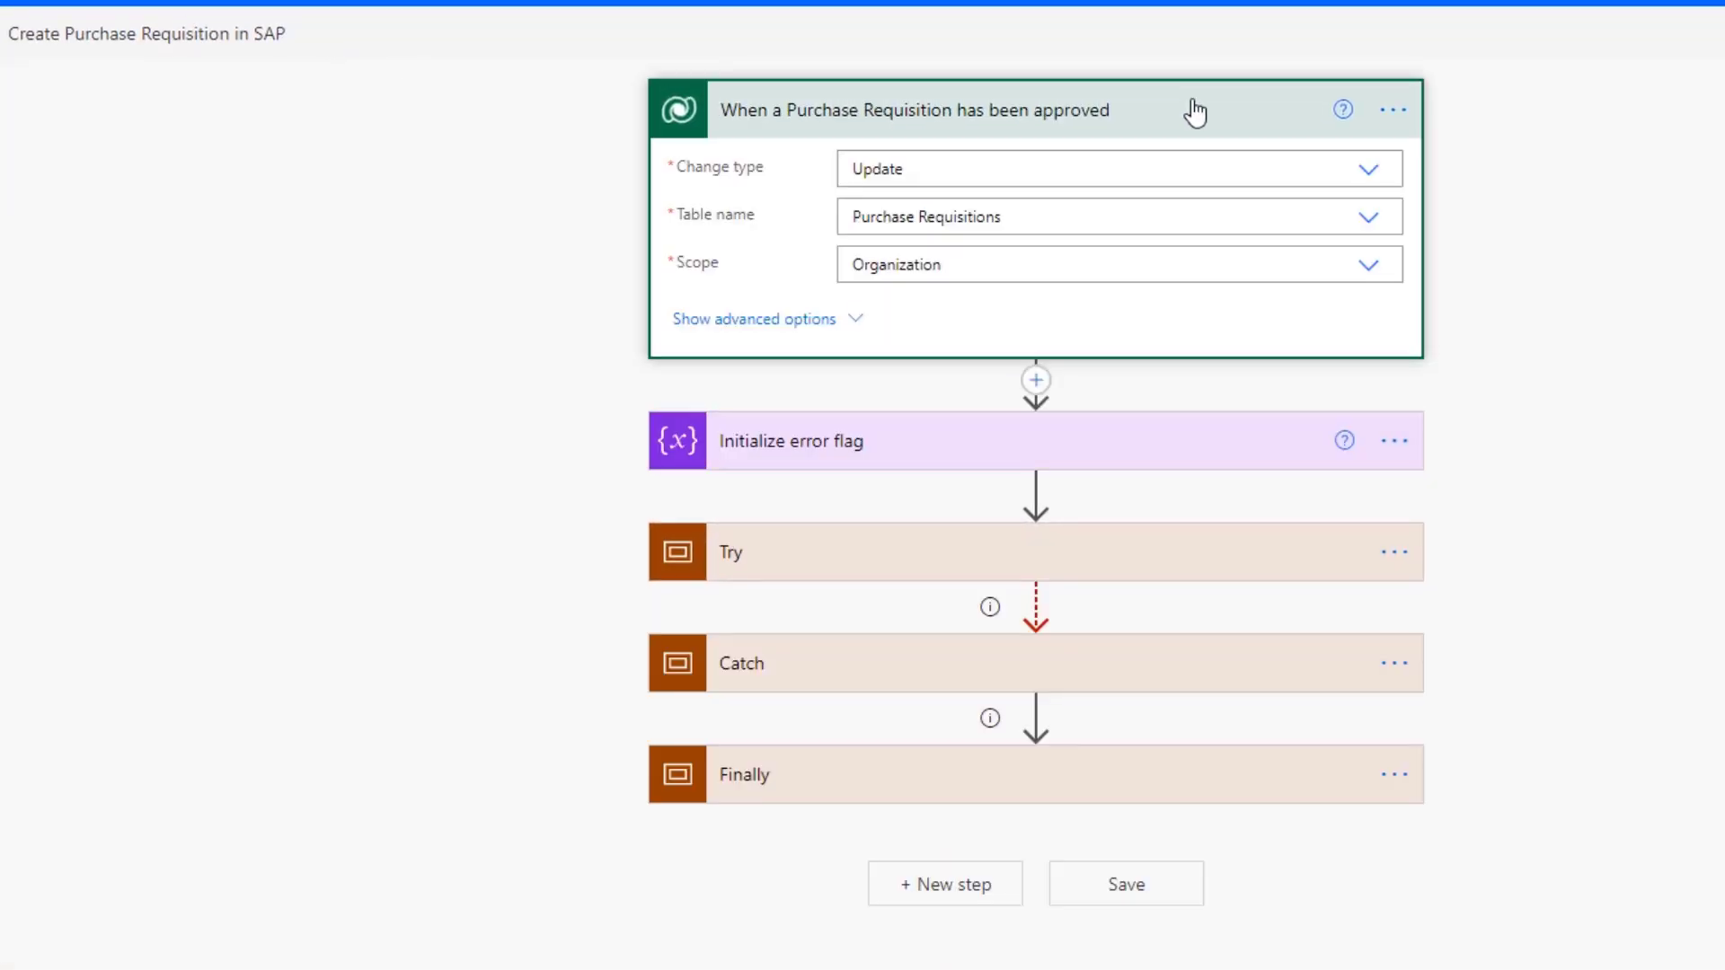
left_click(850, 323)
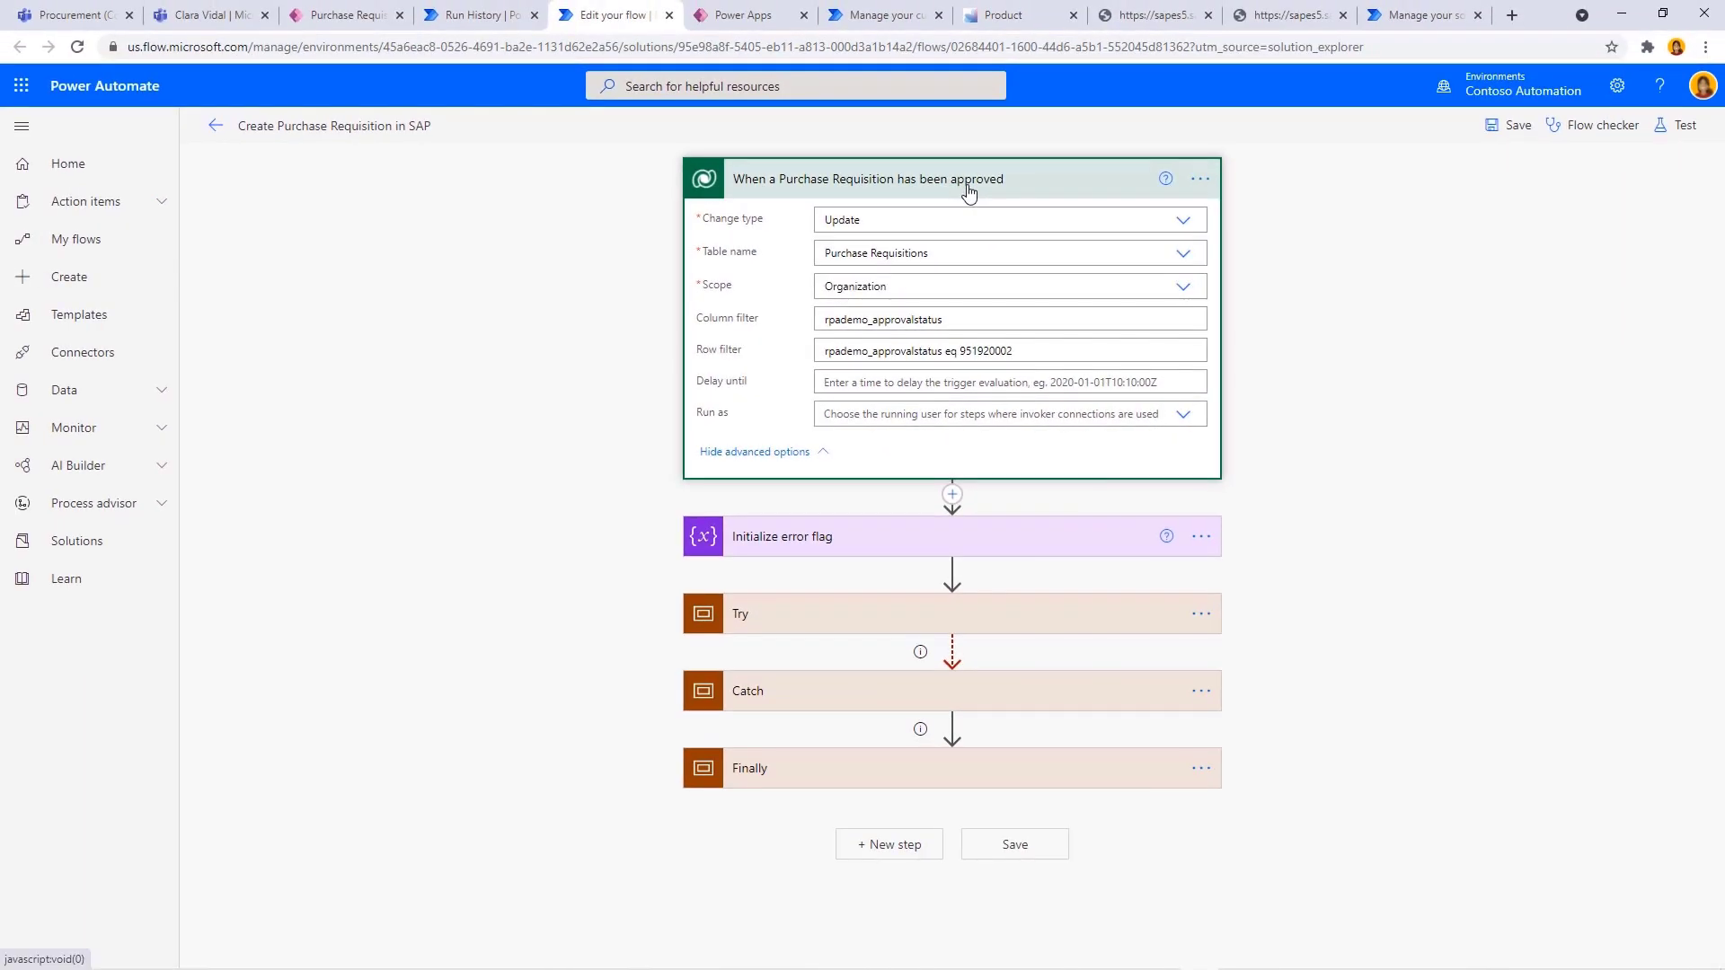
left_click(968, 191)
Expand the Try scope to review the Get SAP System Id secret and Create SAP Purchase Requisition inputs.
left_click(878, 338)
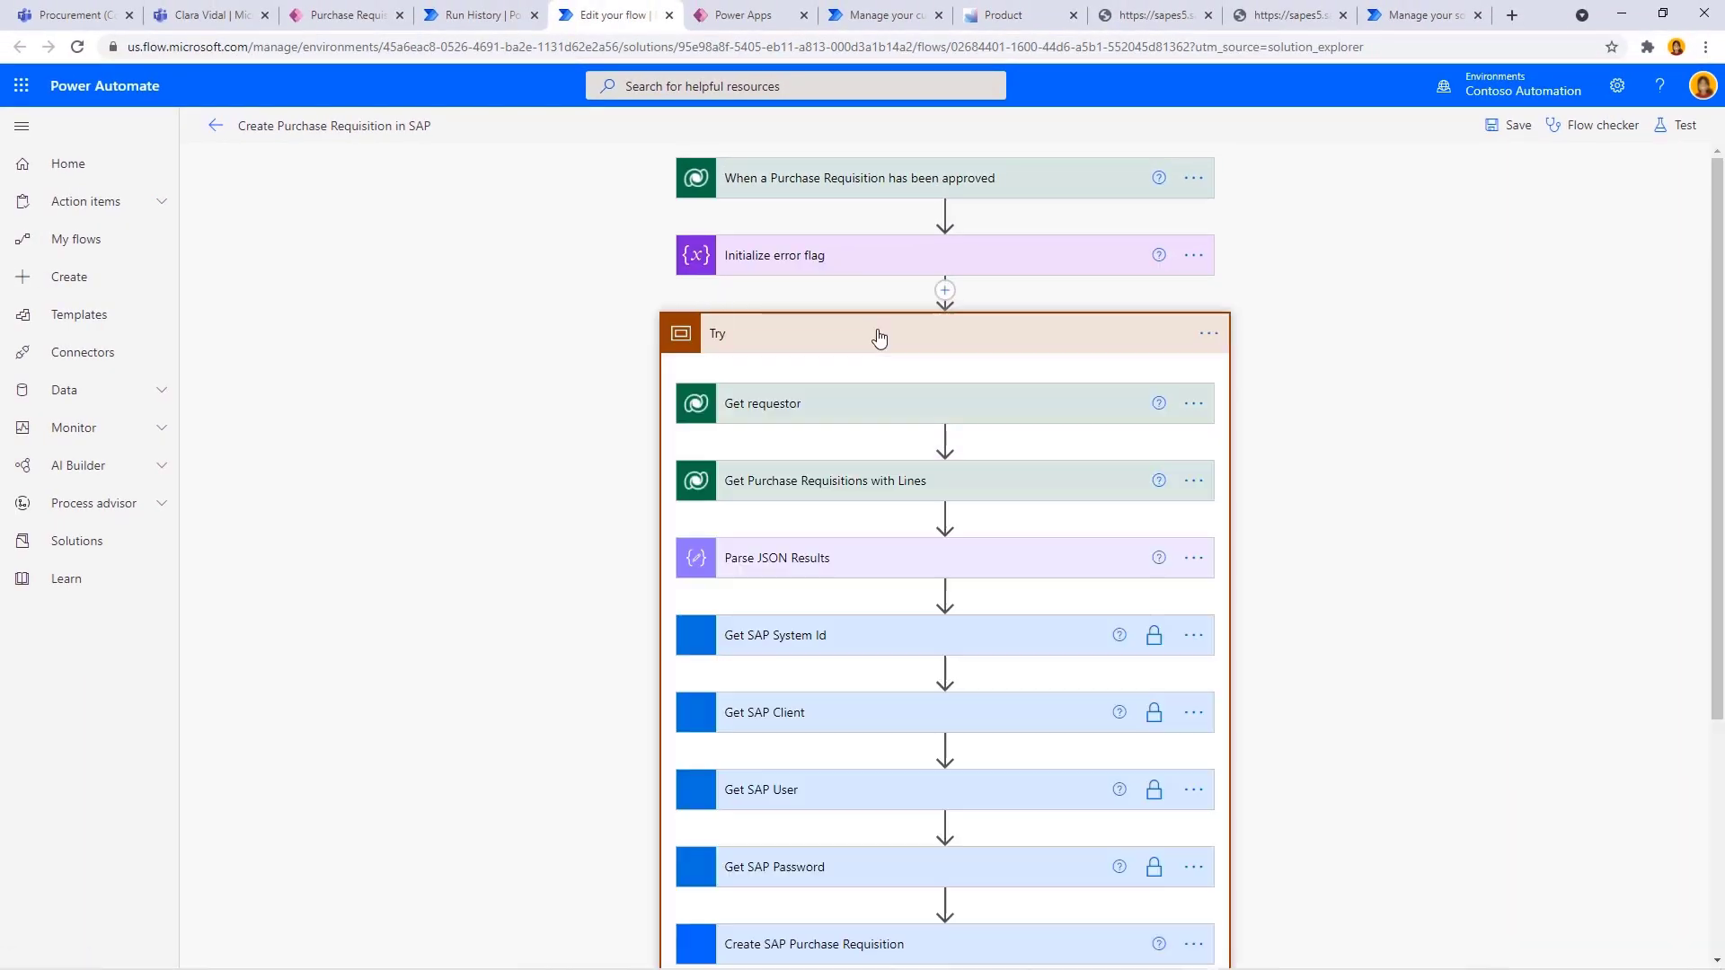
scroll(1269, 477, "down", 1)
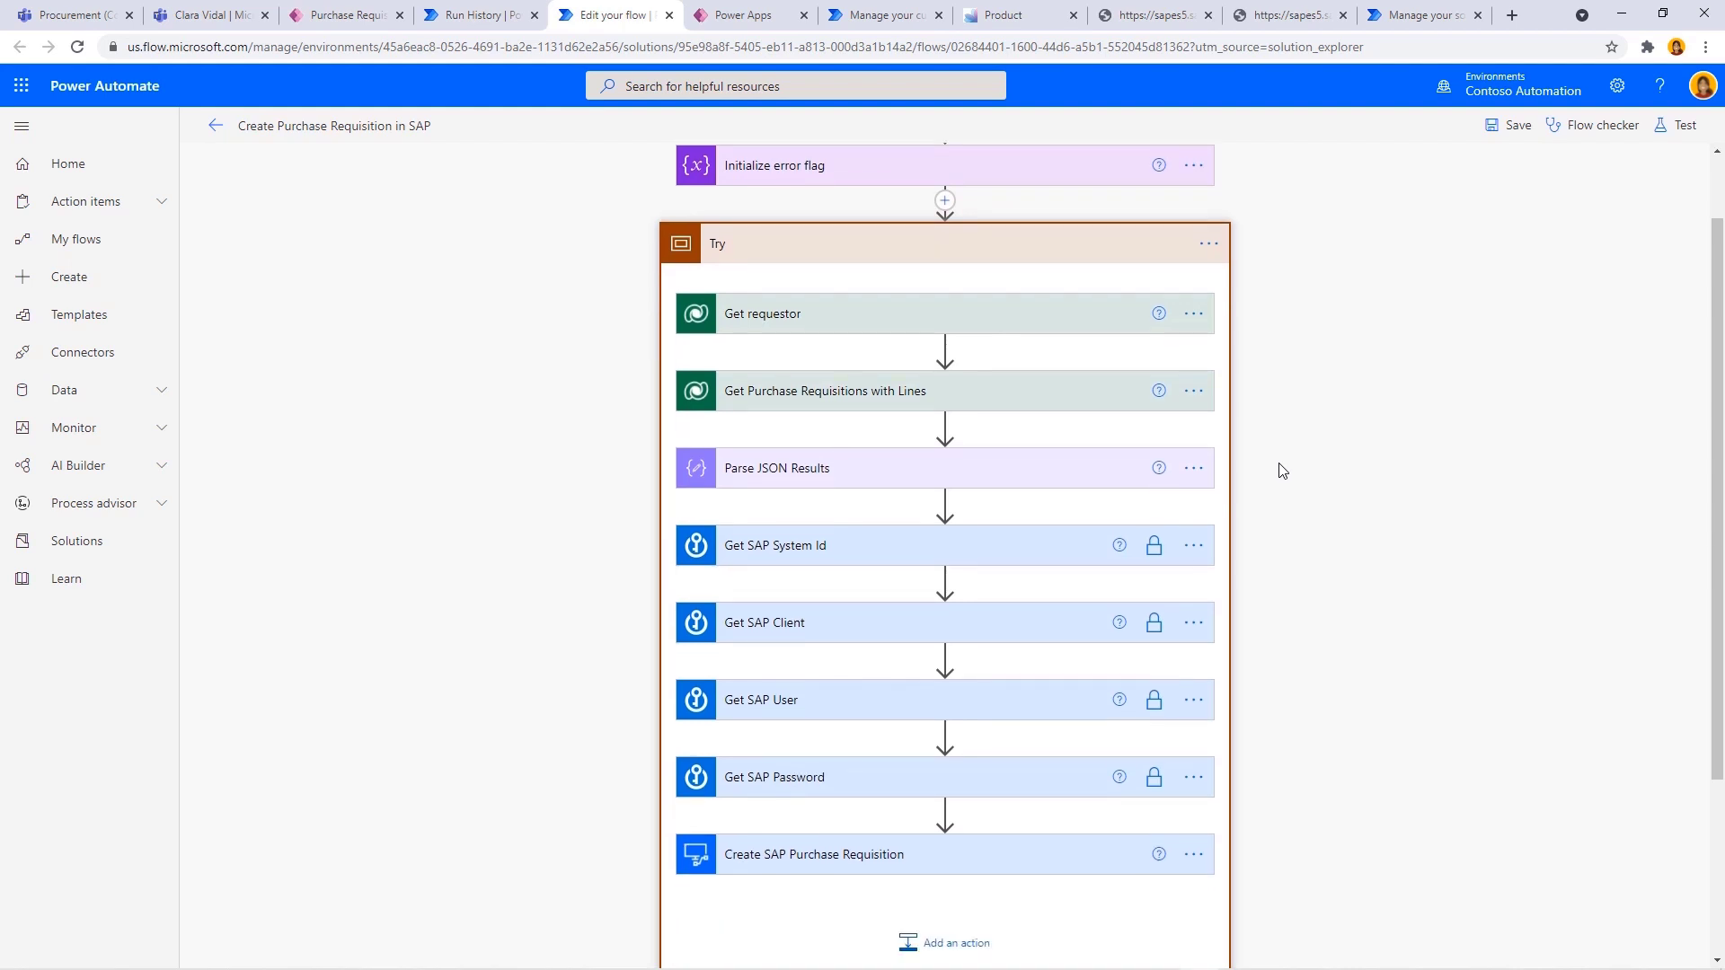
scroll(1282, 470, "down", 1)
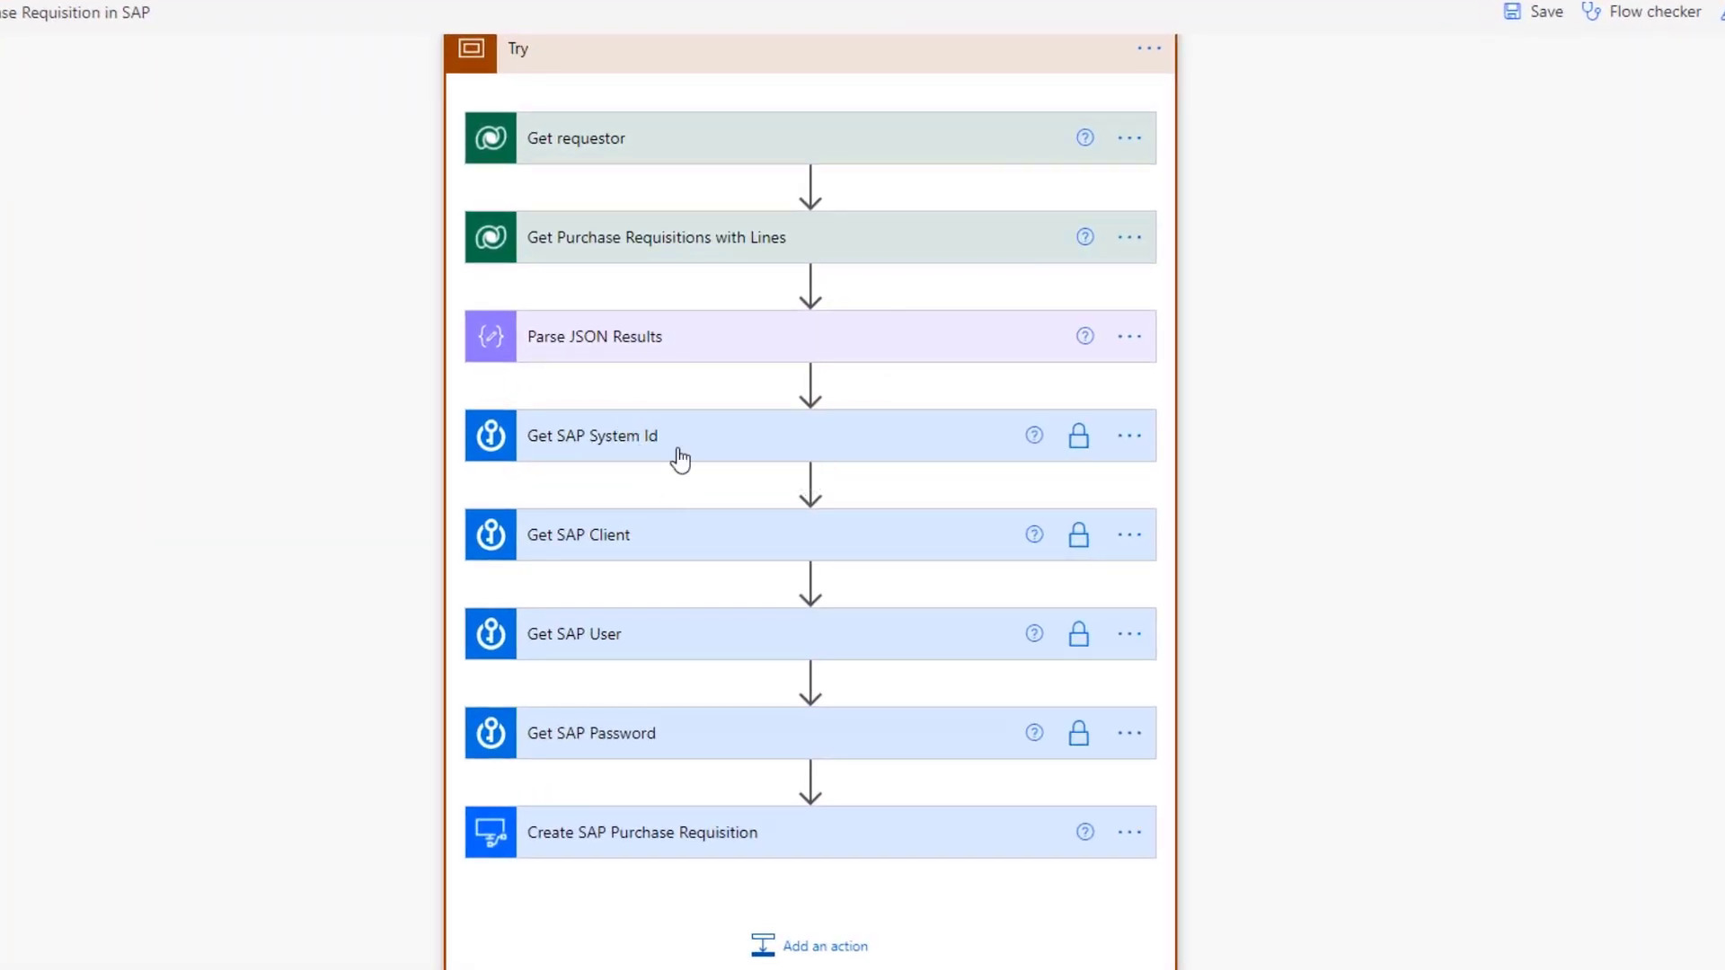
left_click(679, 458)
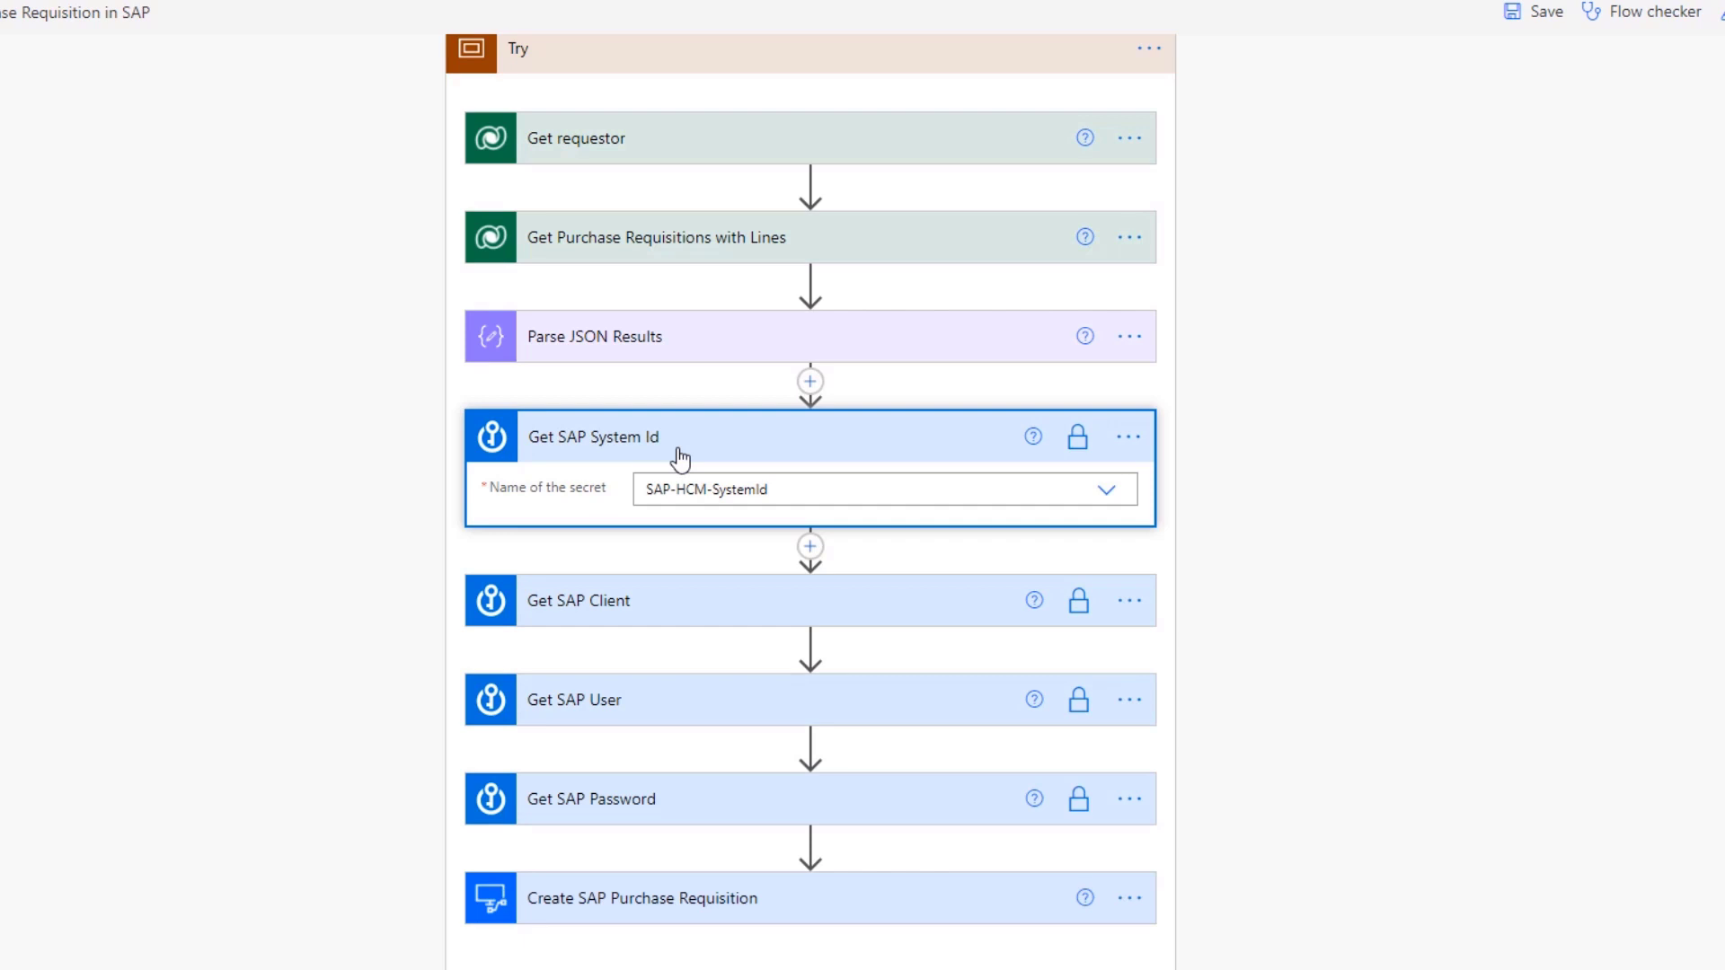
left_click(778, 454)
scroll(778, 454, "down", 3)
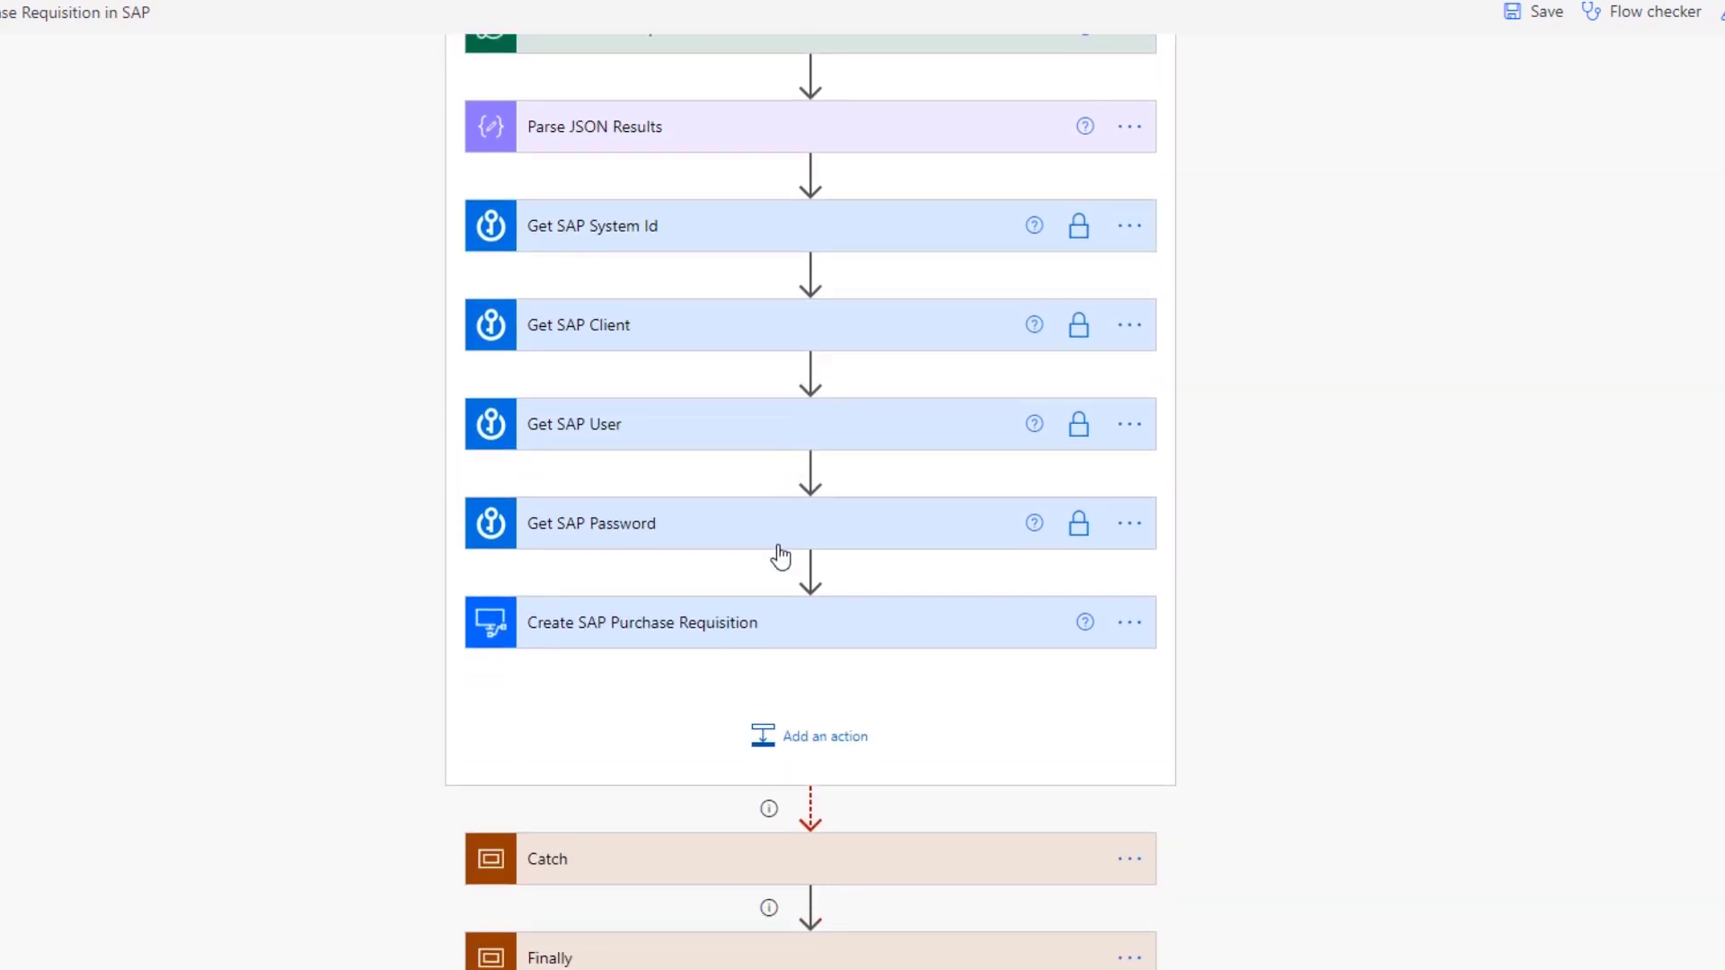
left_click(785, 628)
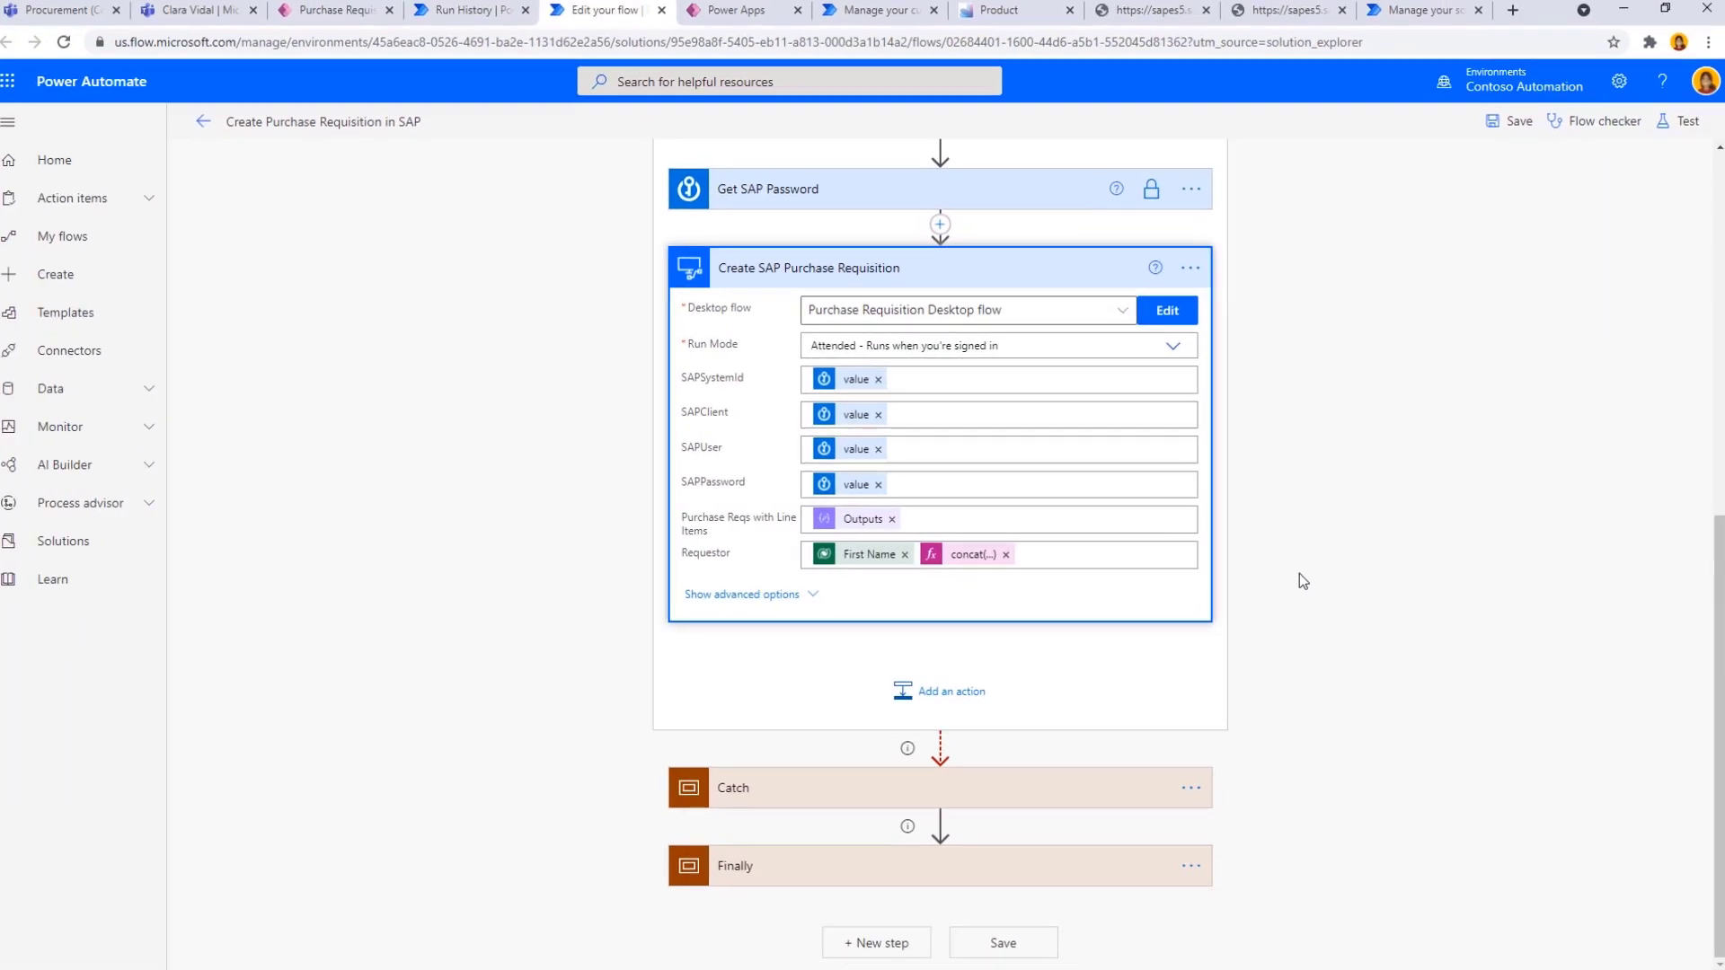
left_click(1051, 791)
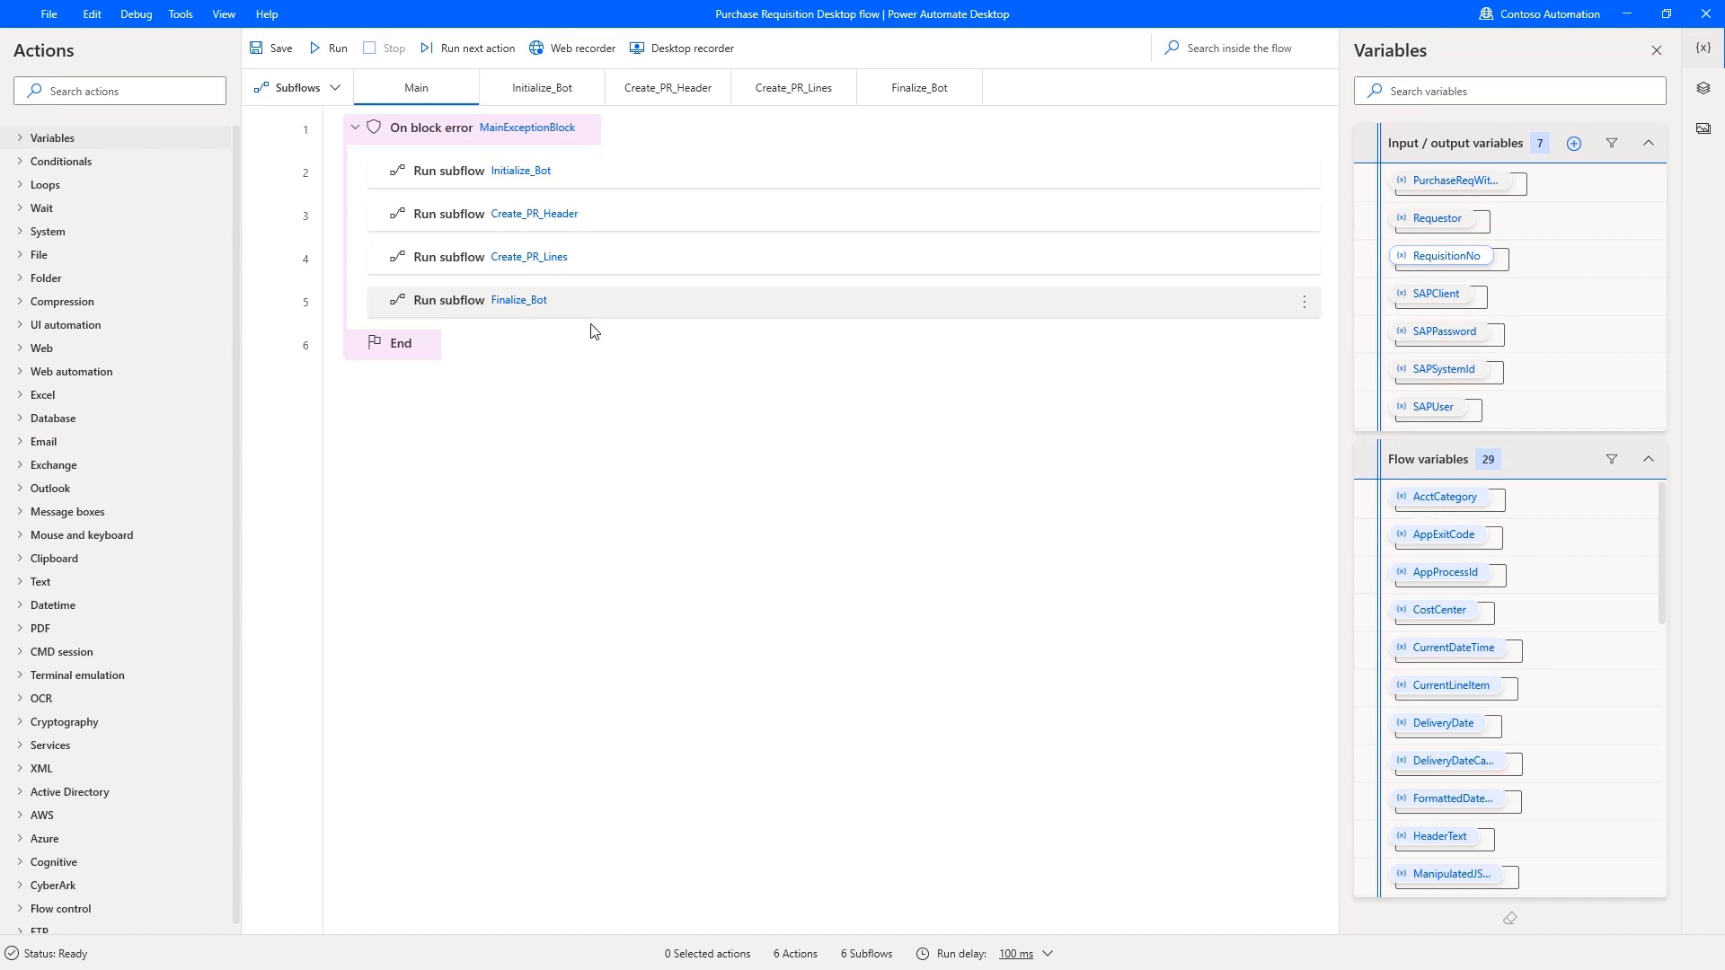
Review the Run application step's parameters in the Initialize_Bot subflow.
left_click(501, 95)
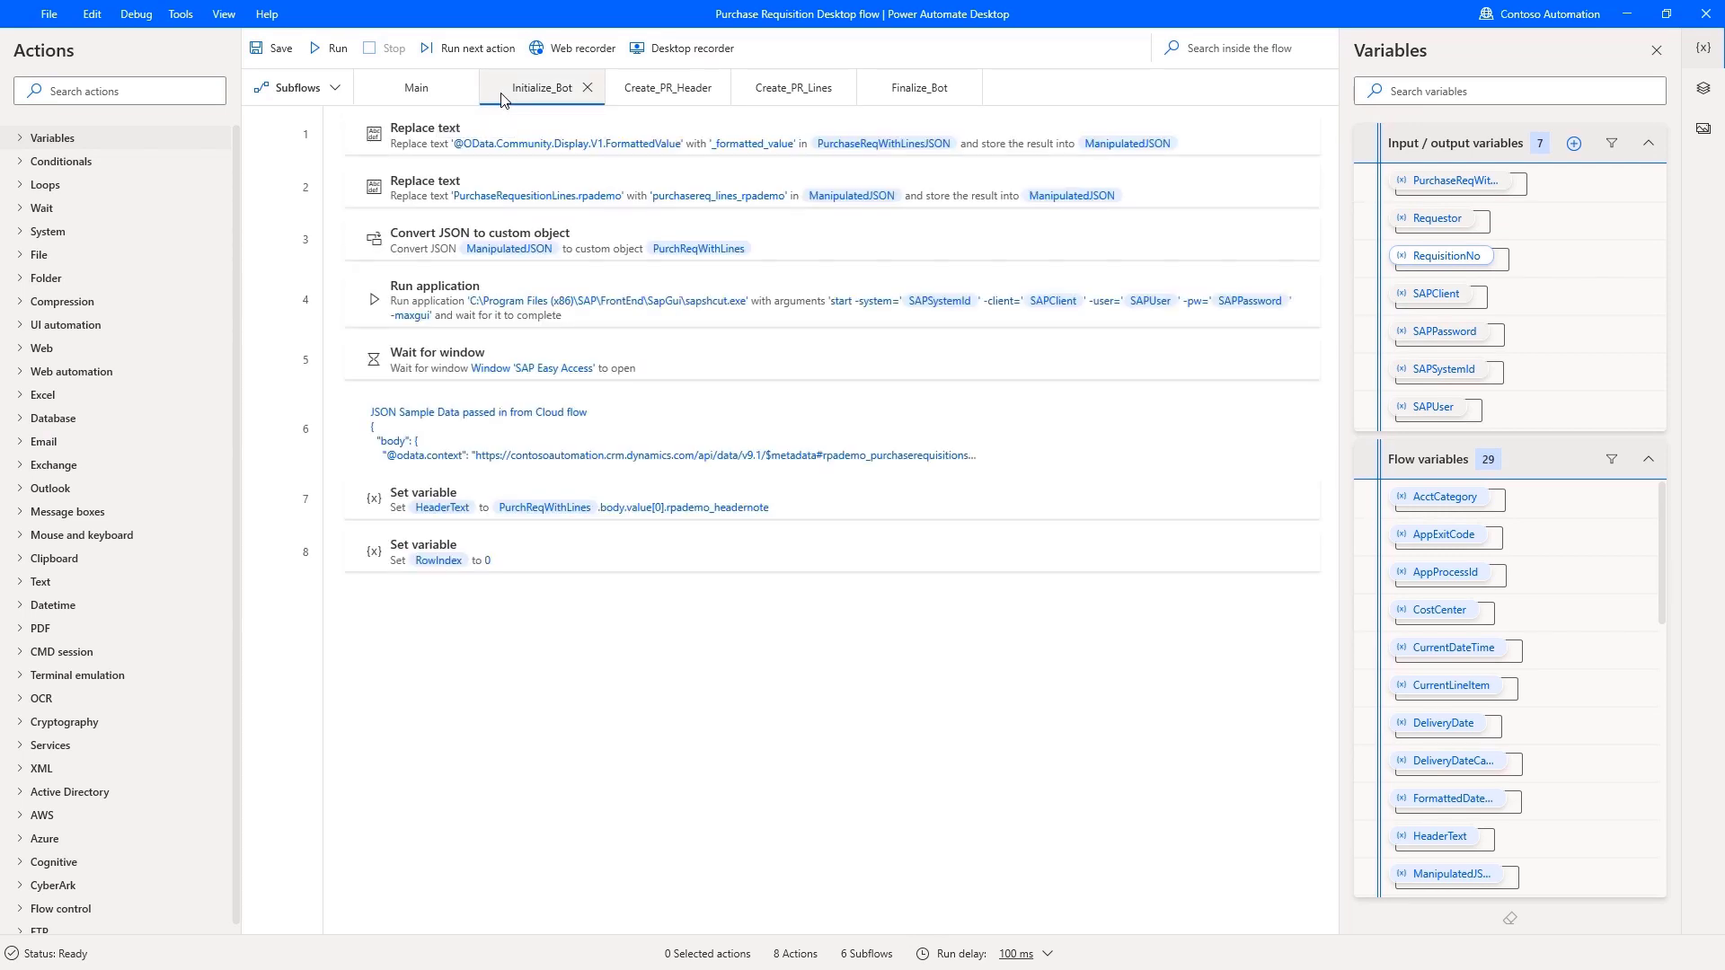
left_click(793, 310)
double_click(792, 314)
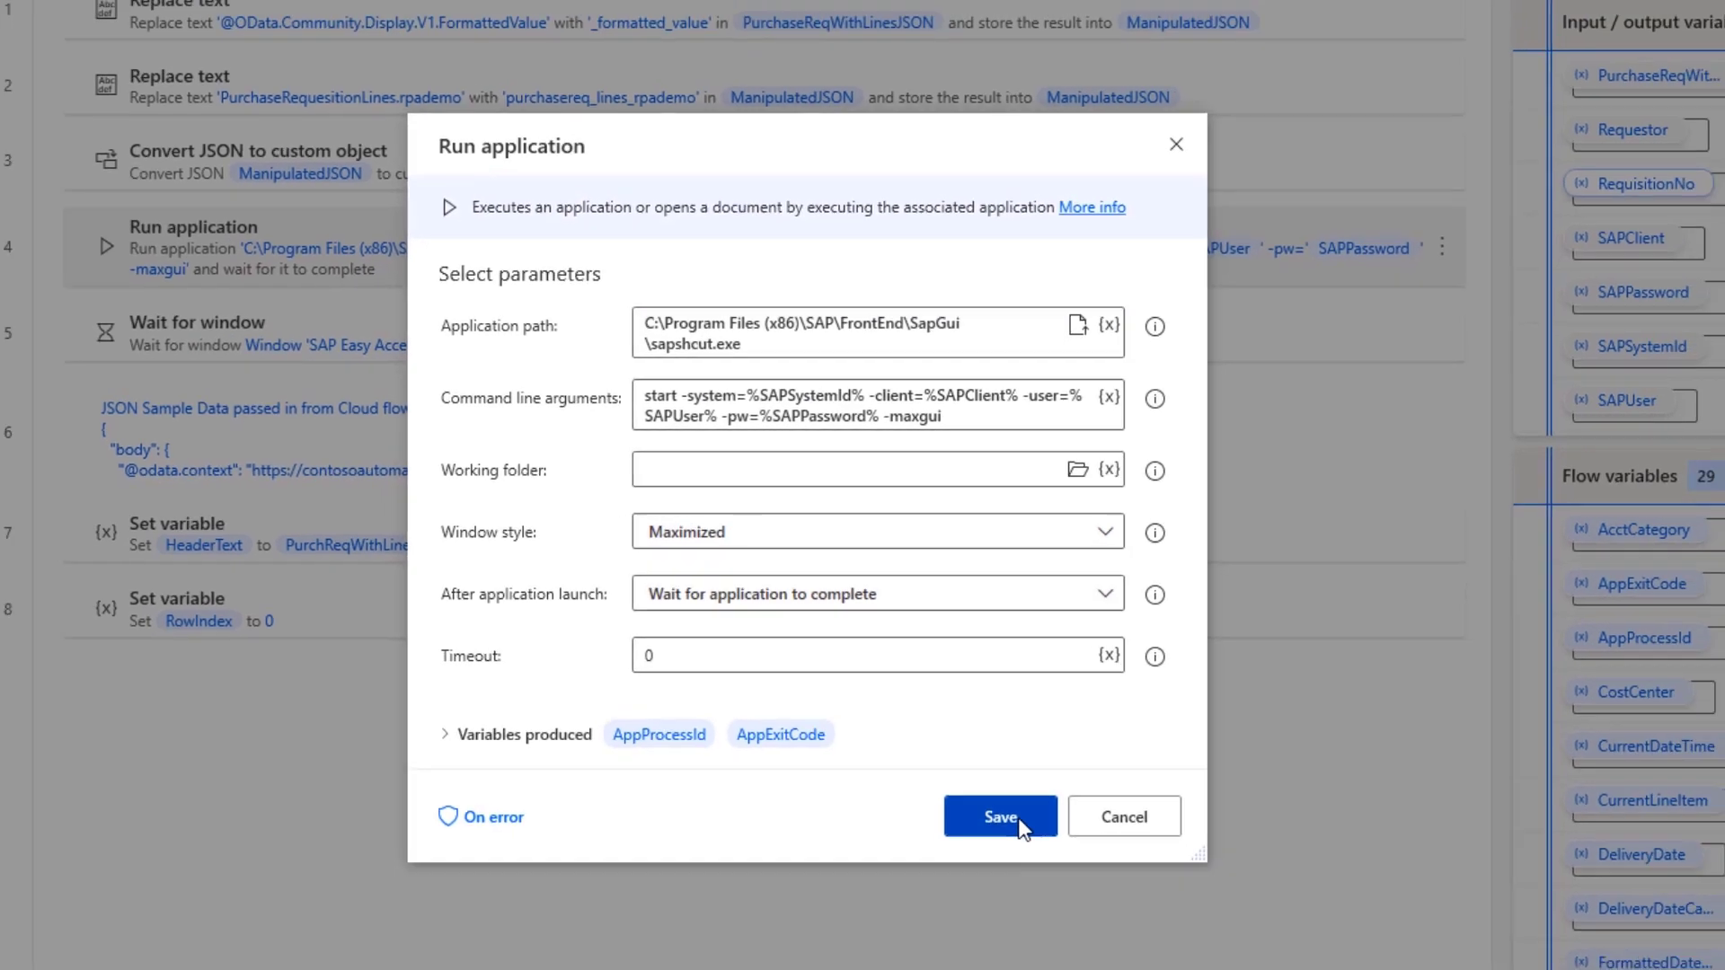
left_click(1022, 870)
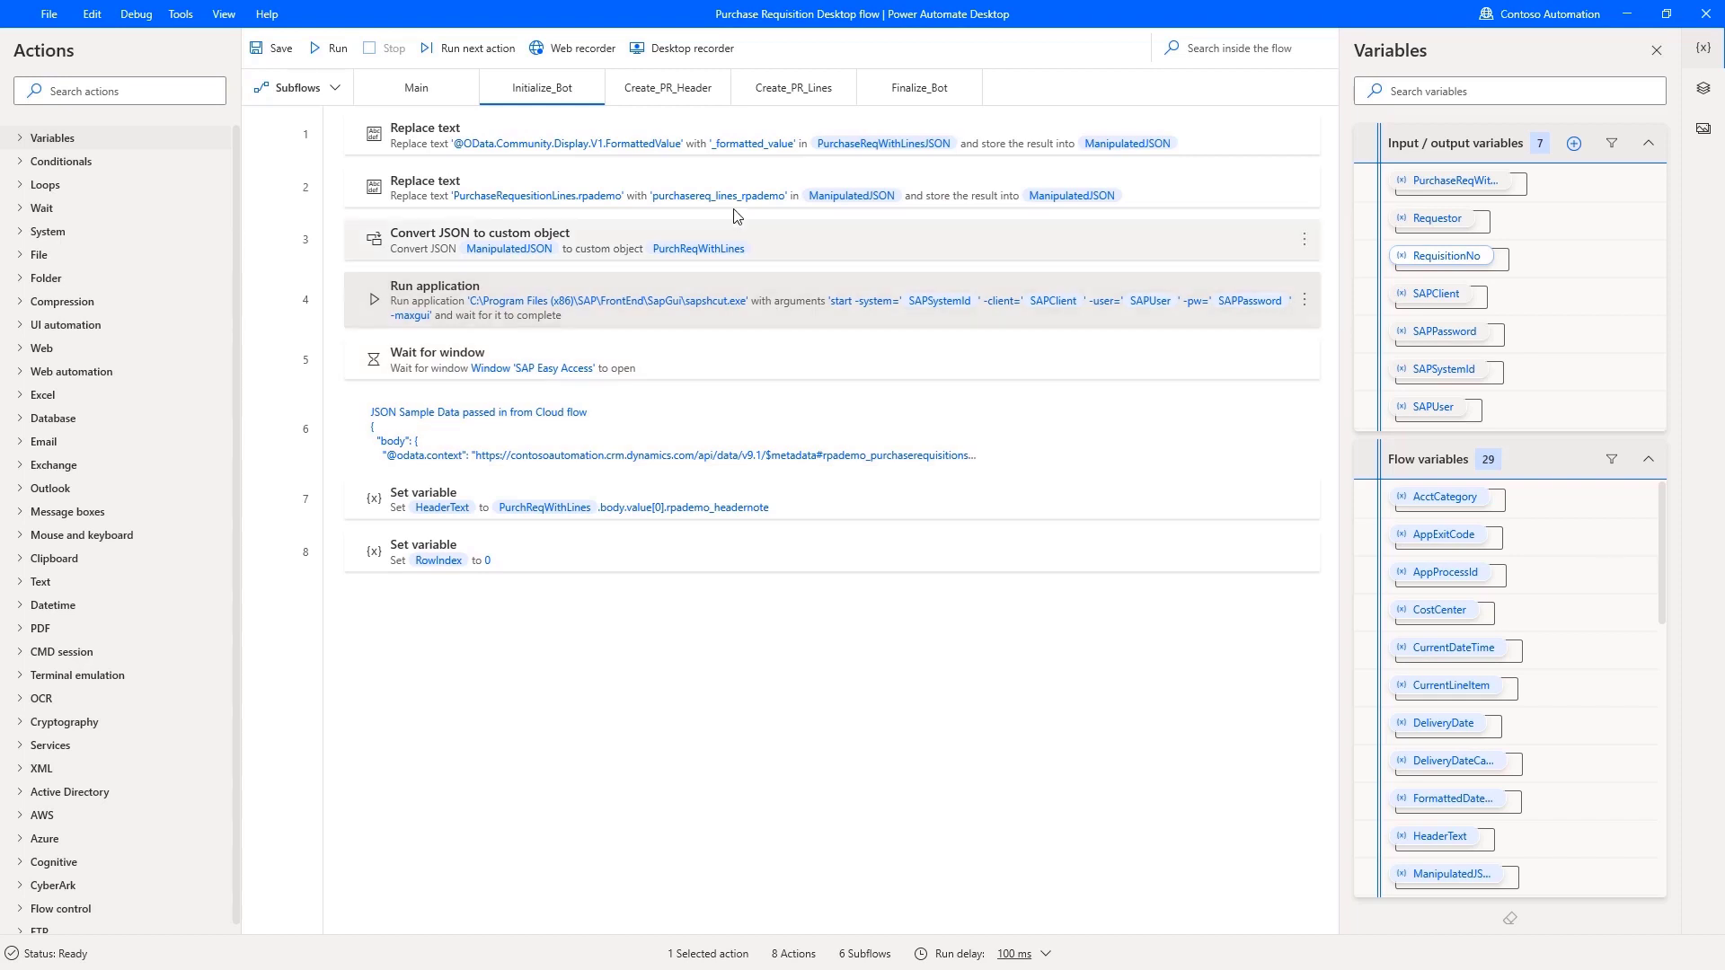
Review and save the Run VBScript step in the Create_PR_Header subflow.
left_click(675, 101)
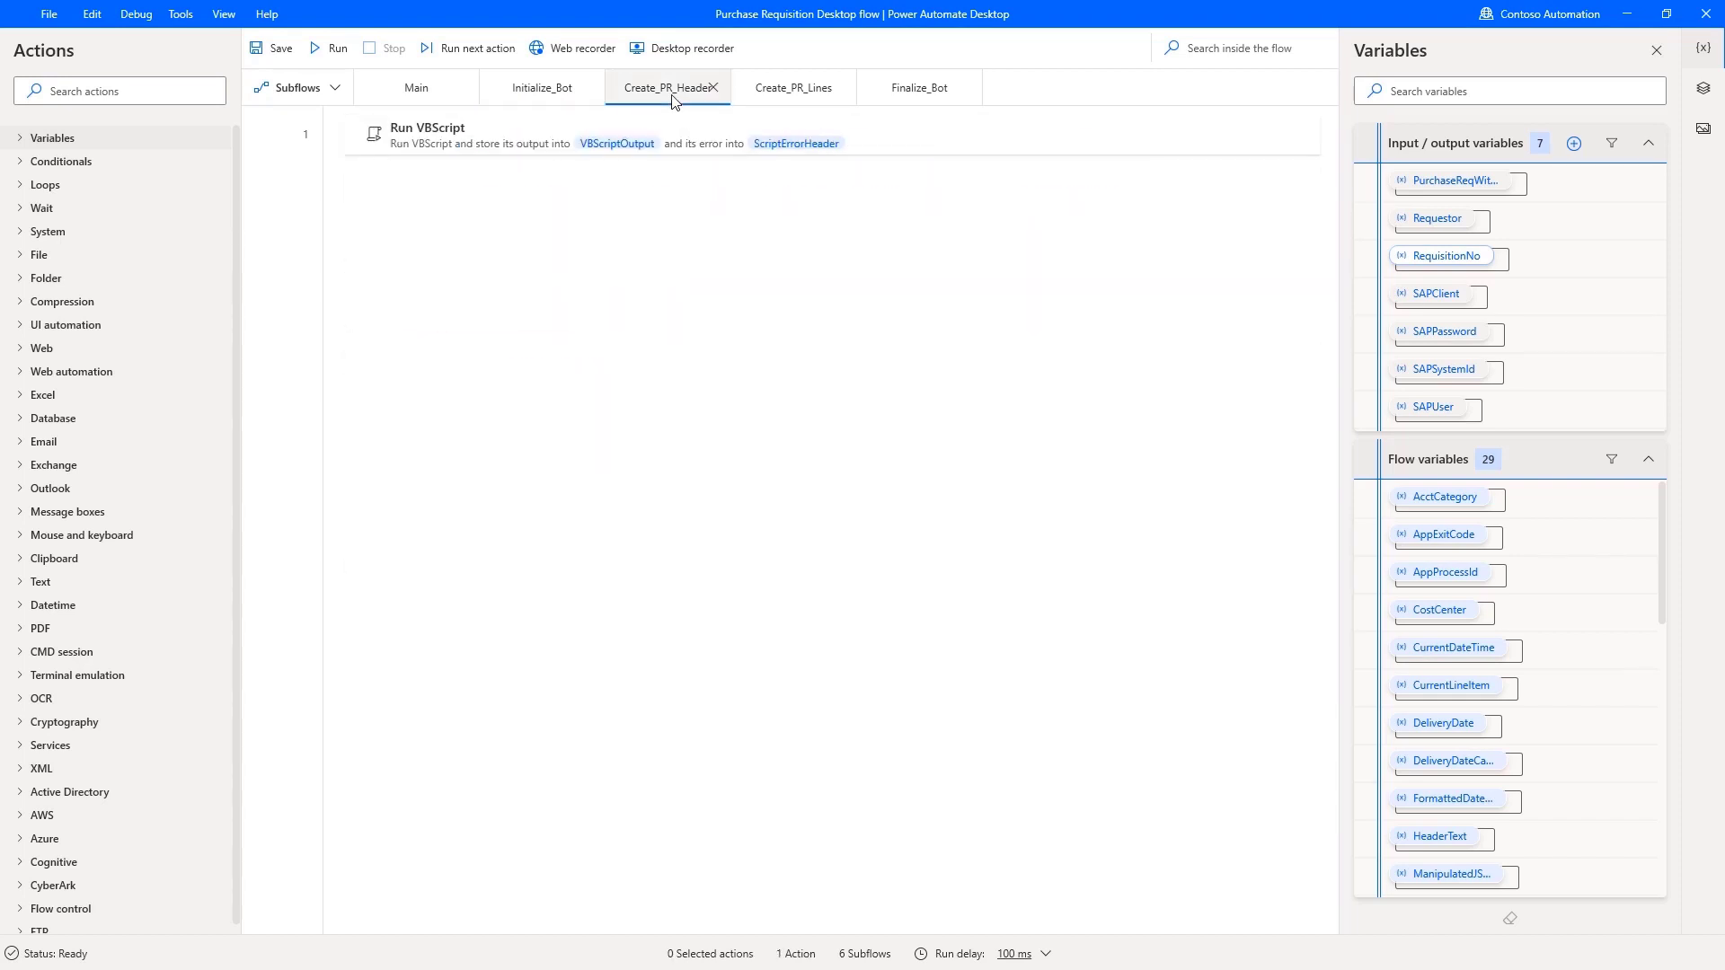
double_click(671, 131)
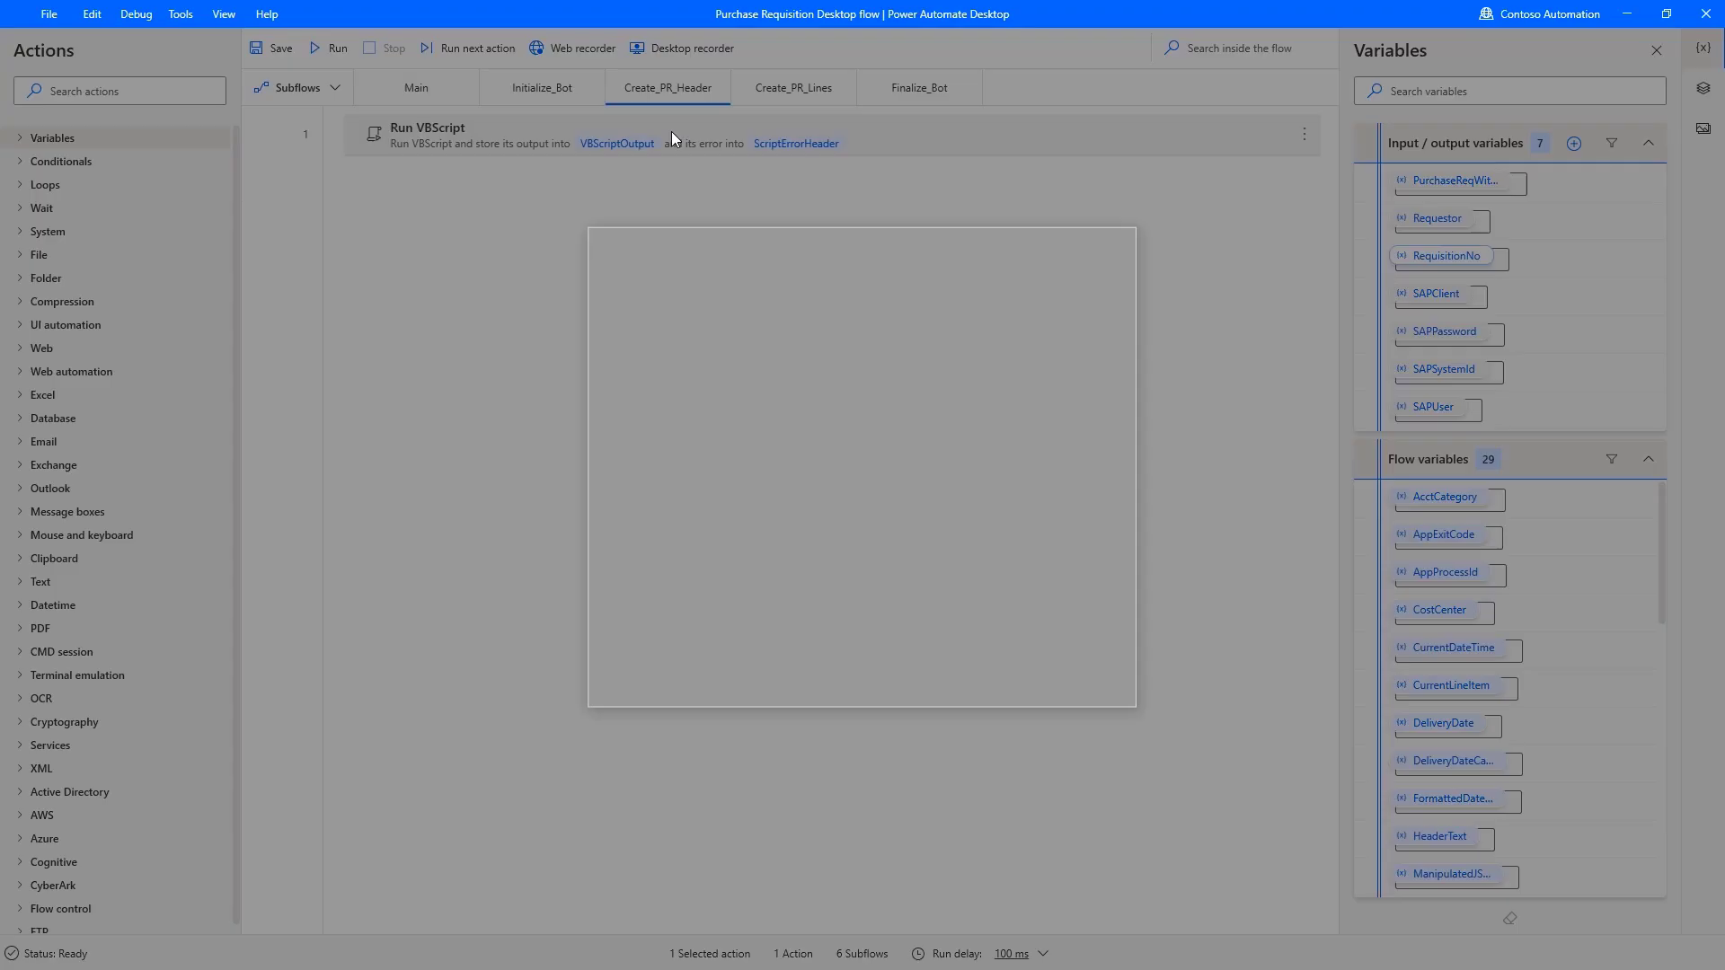
scroll(887, 471, "down", 10)
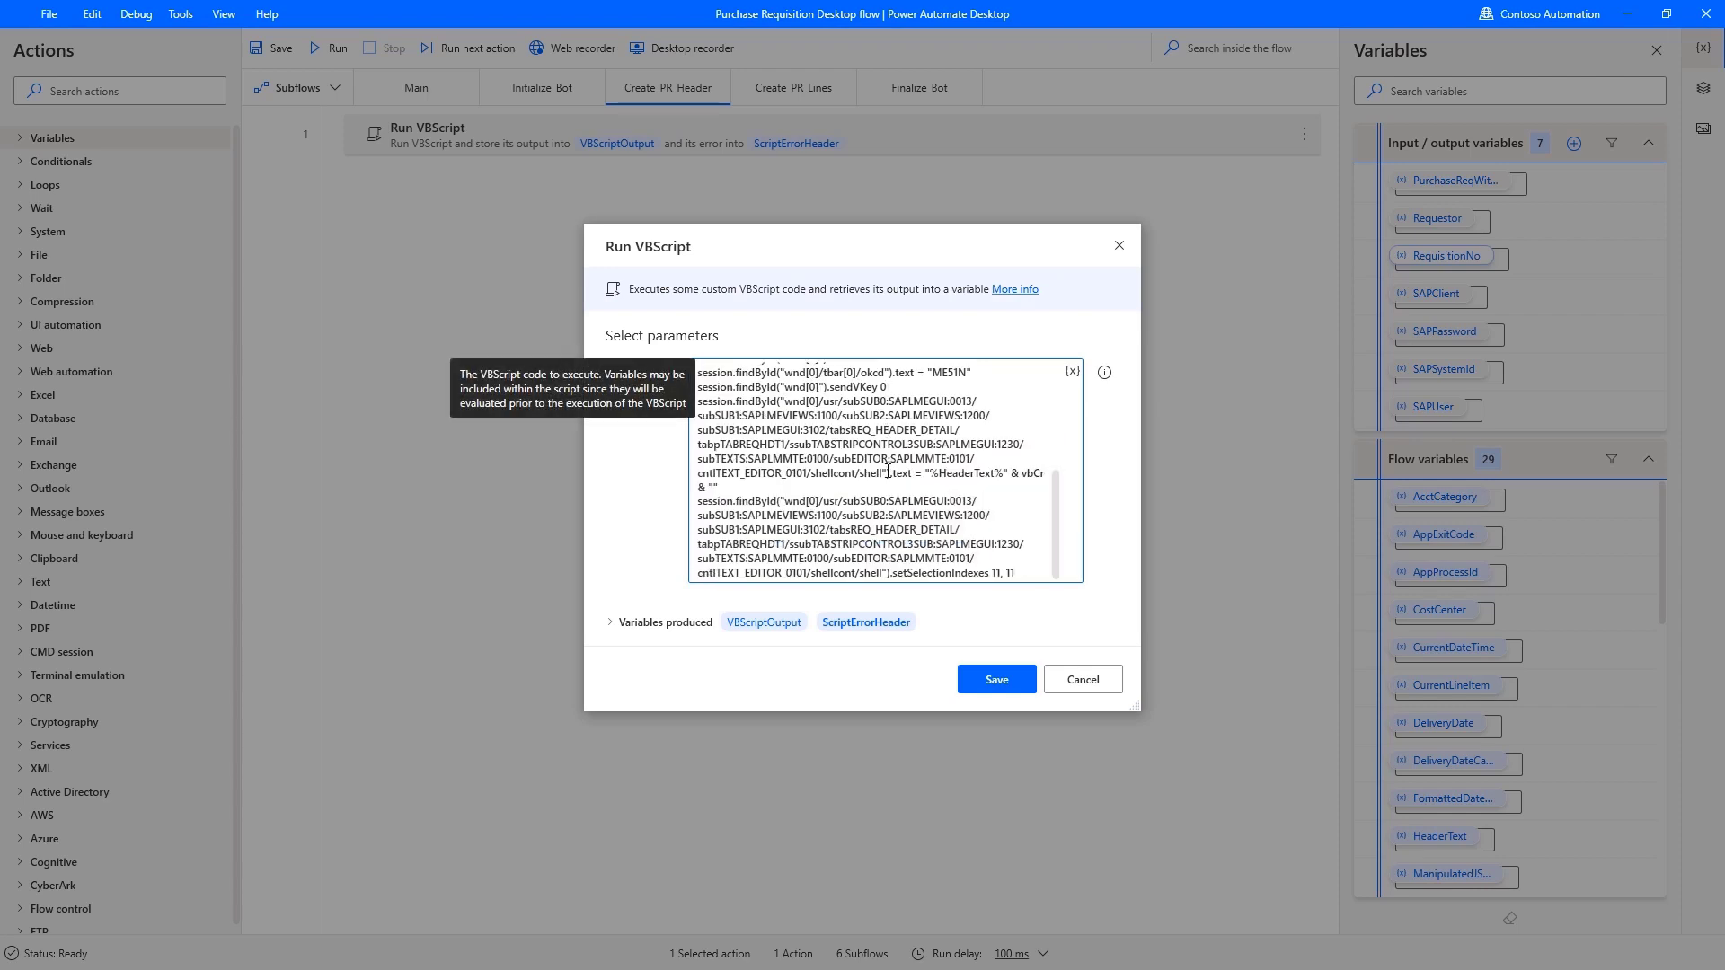
left_click(996, 679)
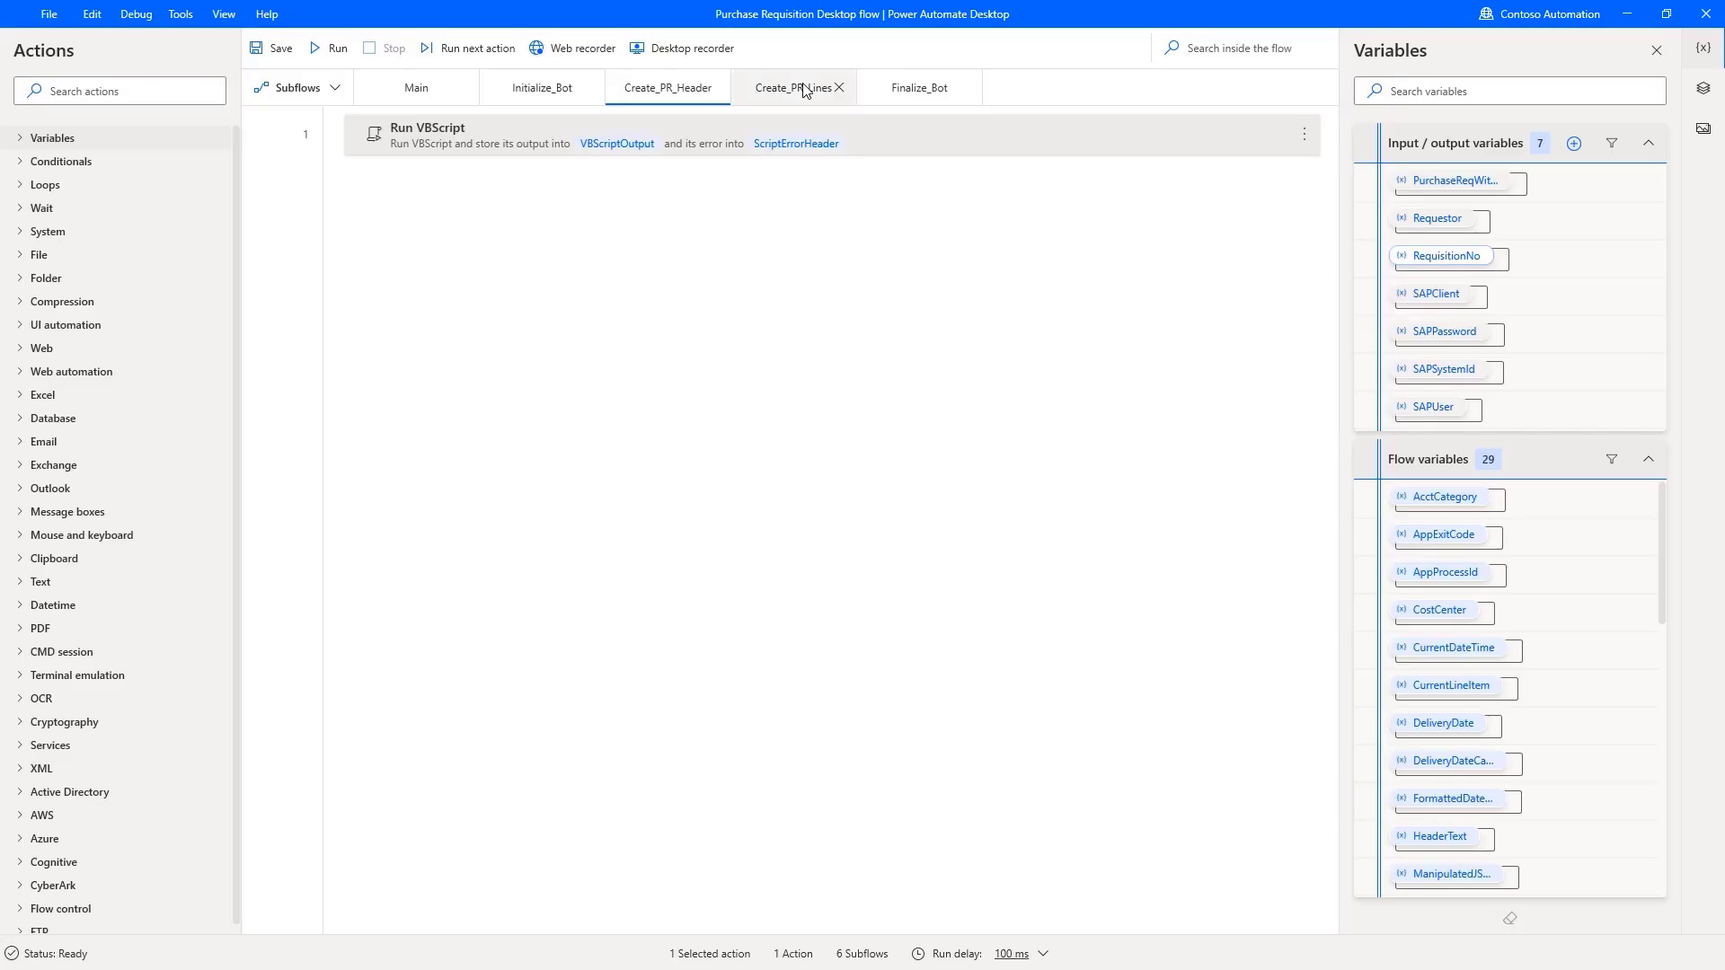
Read through the Create_PR_Lines line-item VBScript, noting the %Requestor% variable, and save it.
left_click(804, 90)
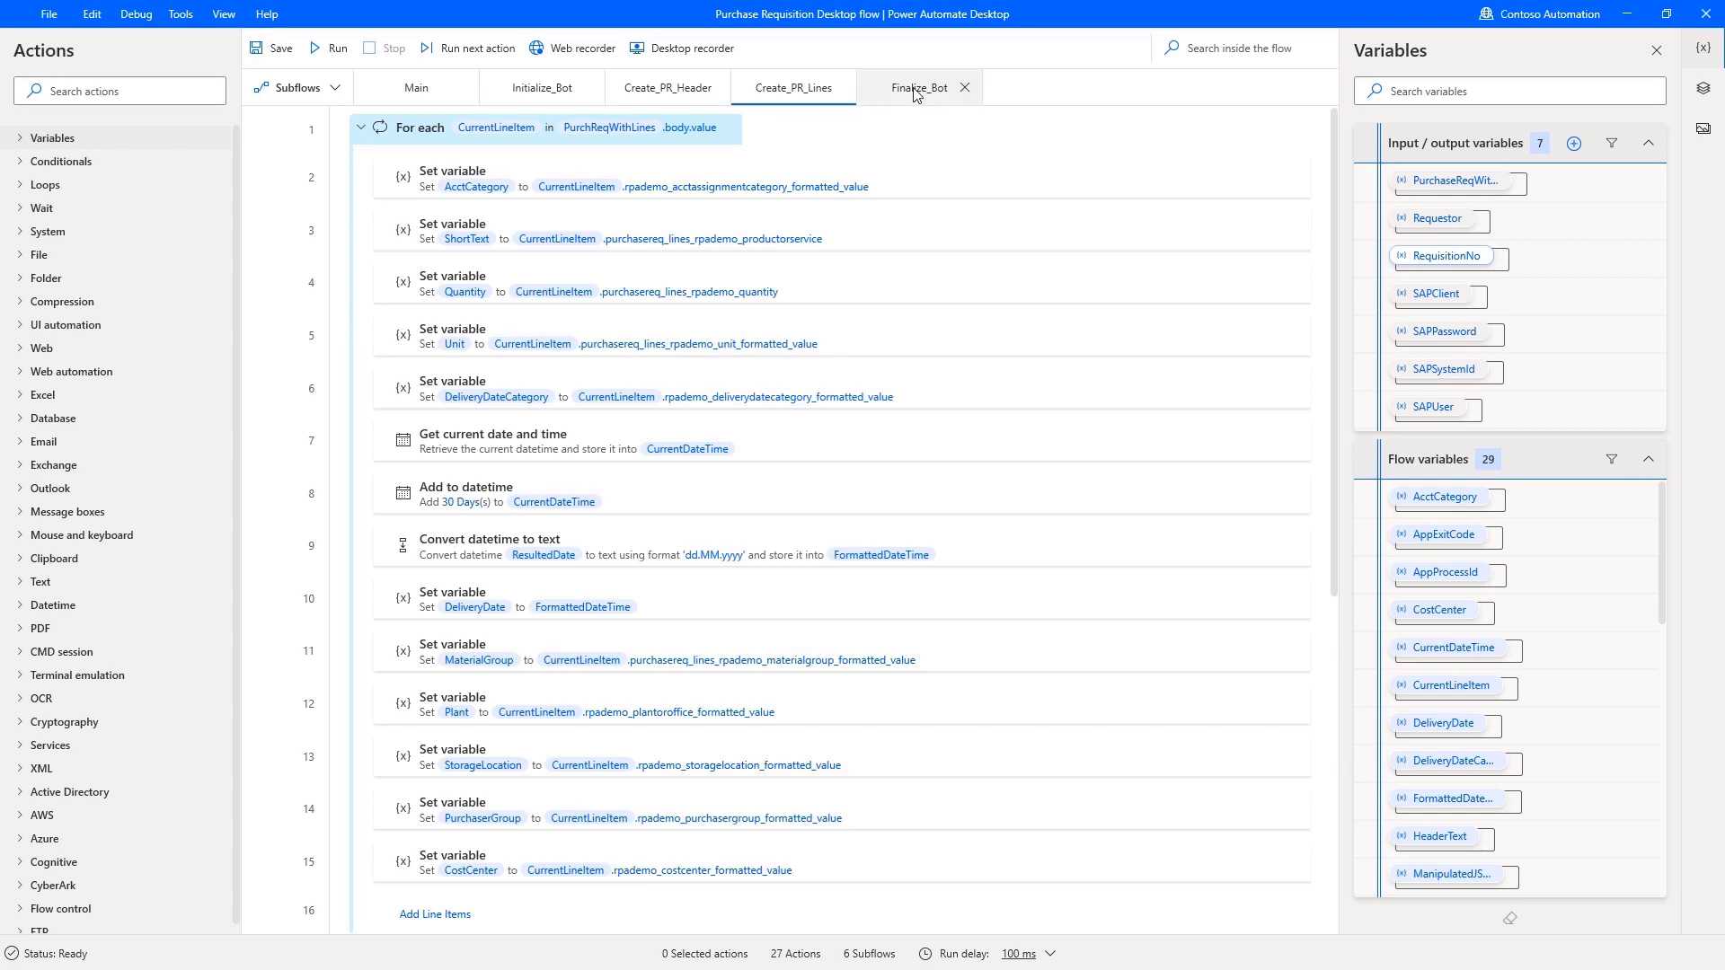
scroll(824, 394, "down", 5)
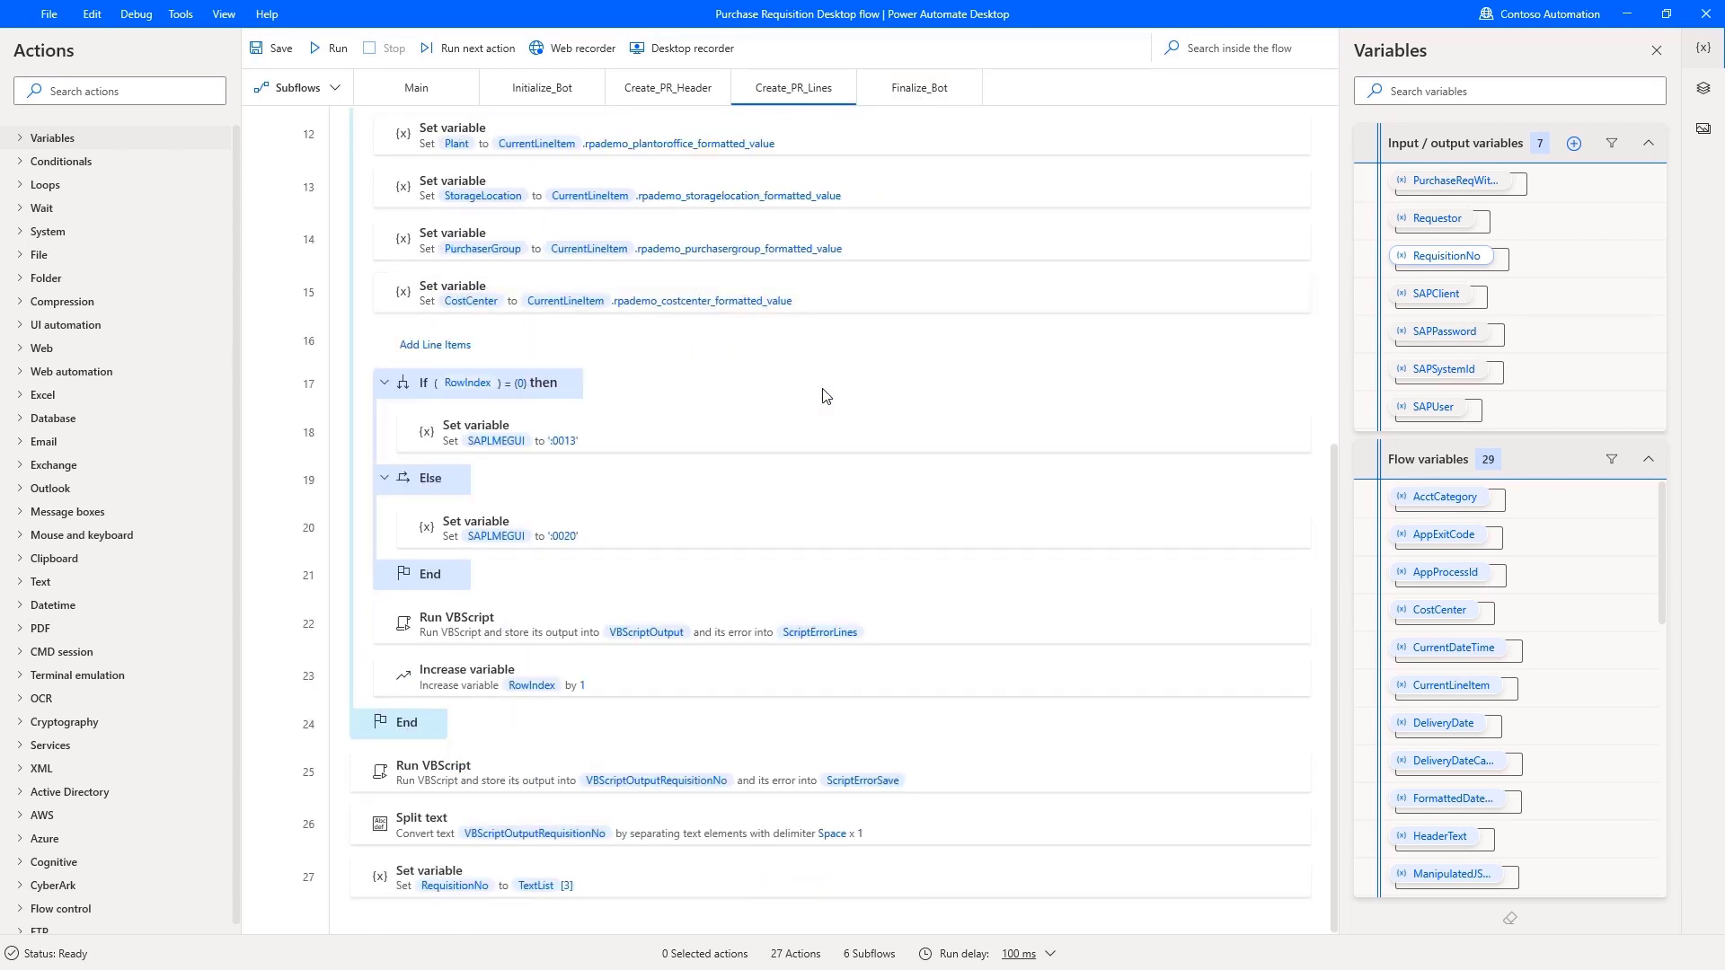
left_click(667, 620)
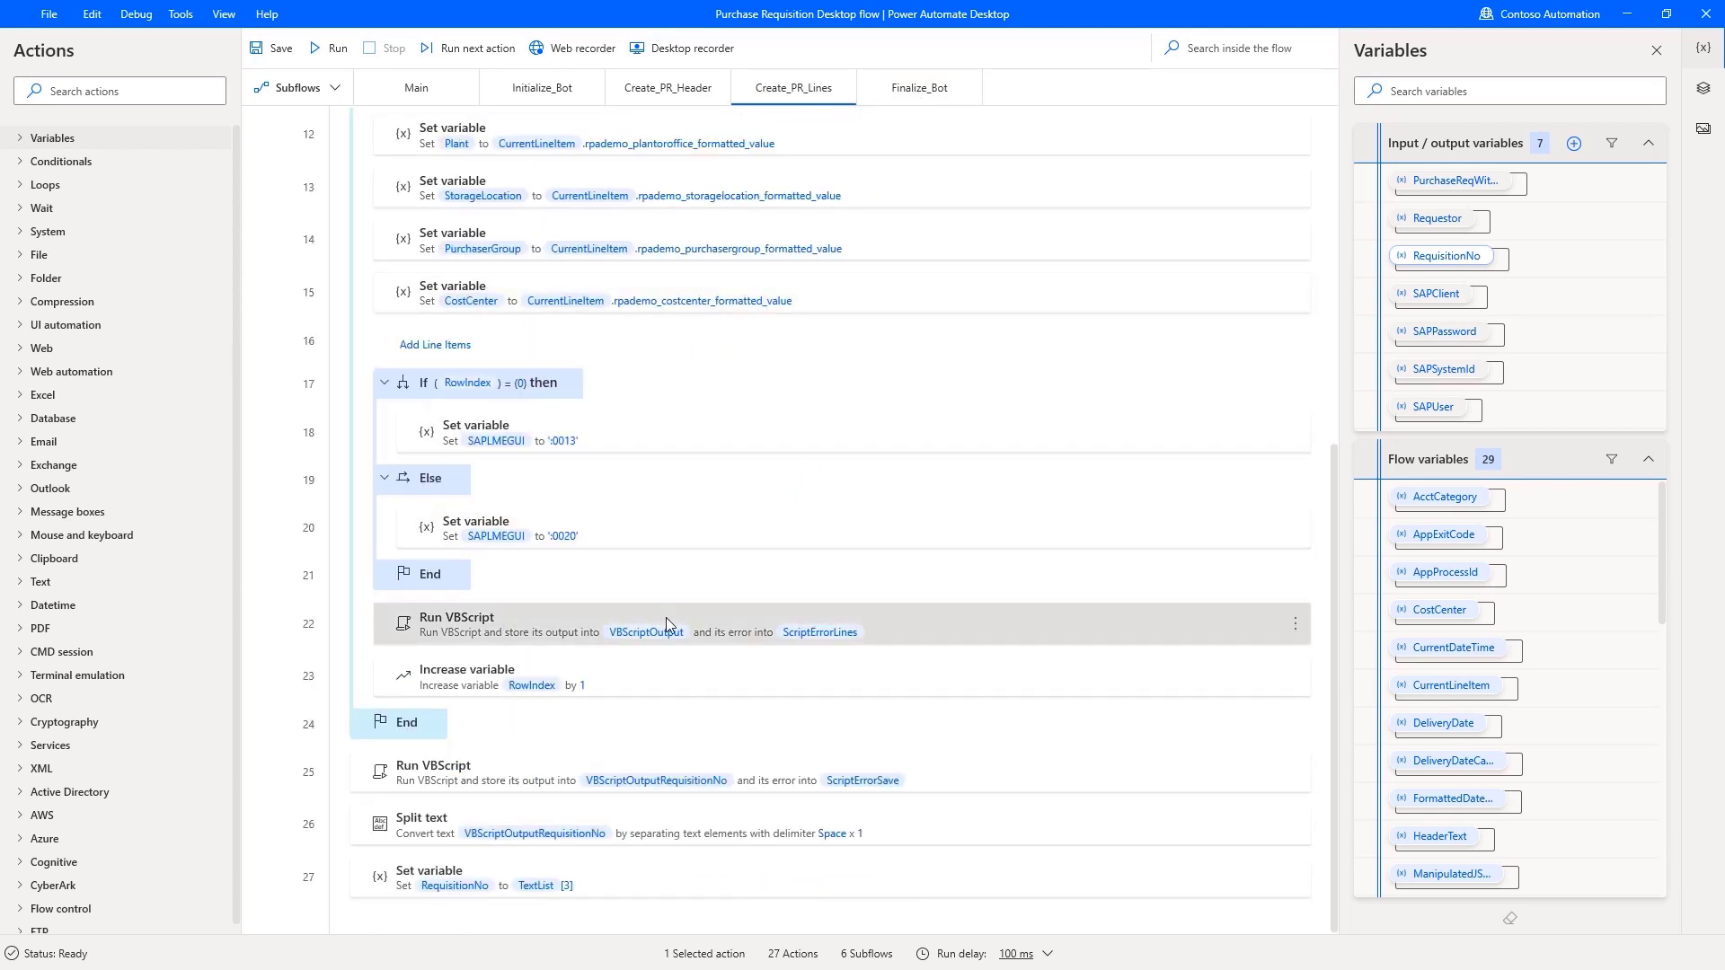
double_click(666, 617)
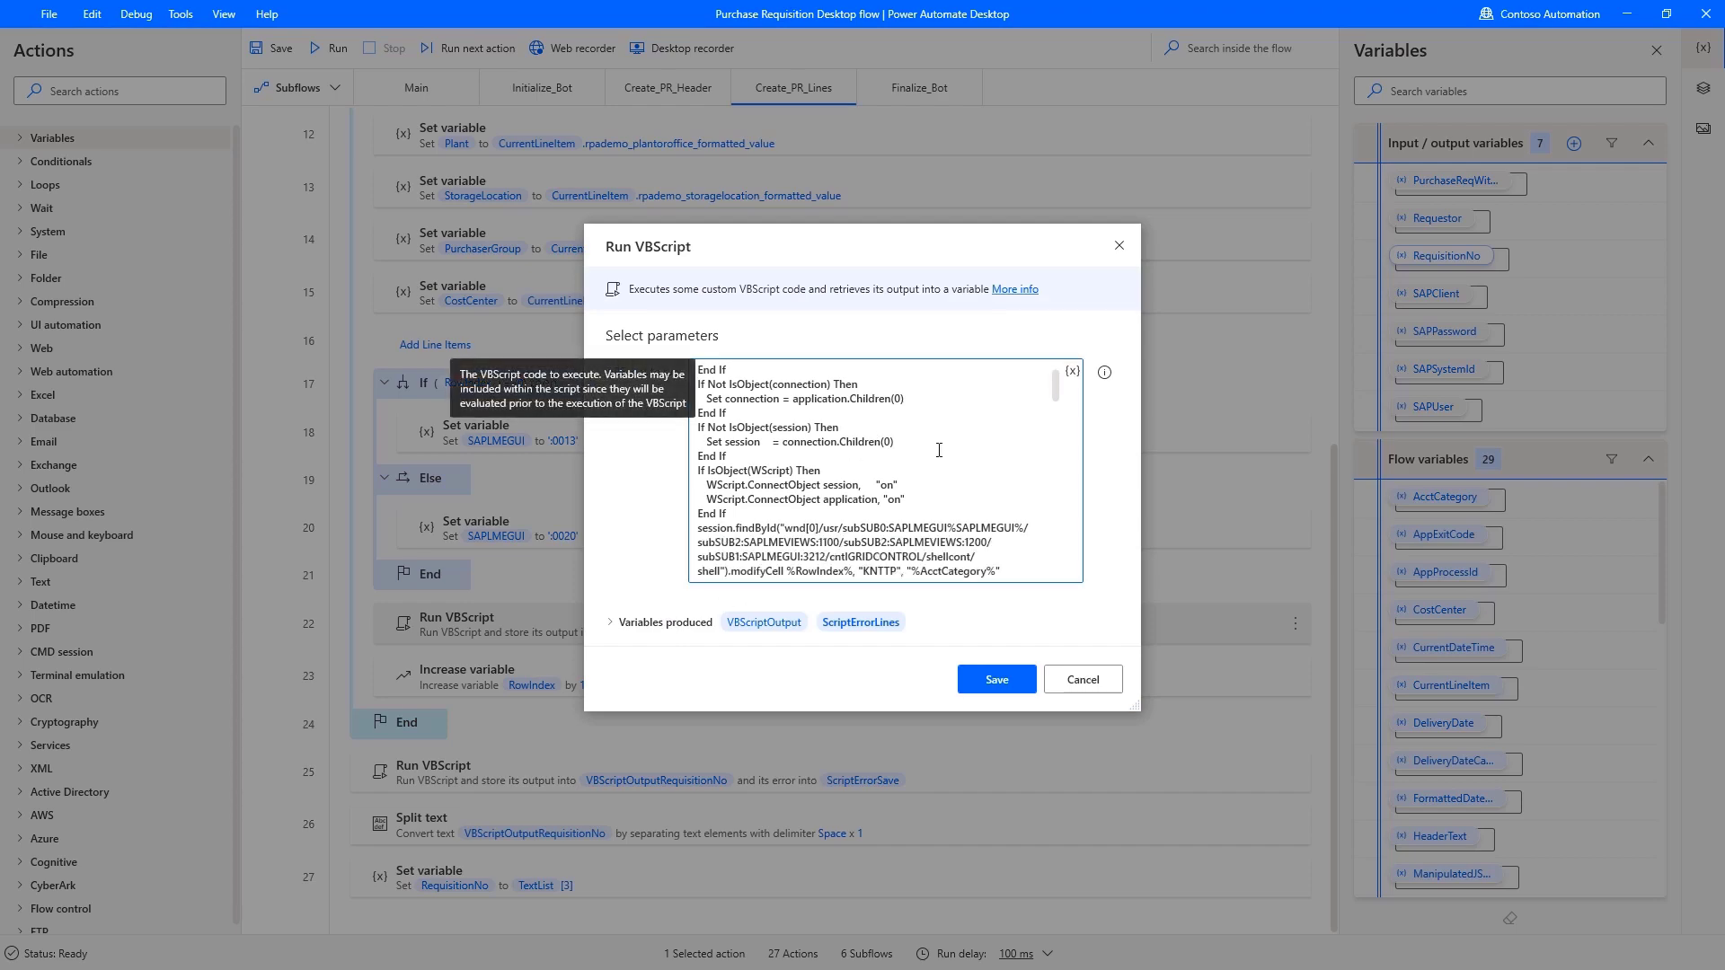
scroll(939, 450, "down", 4)
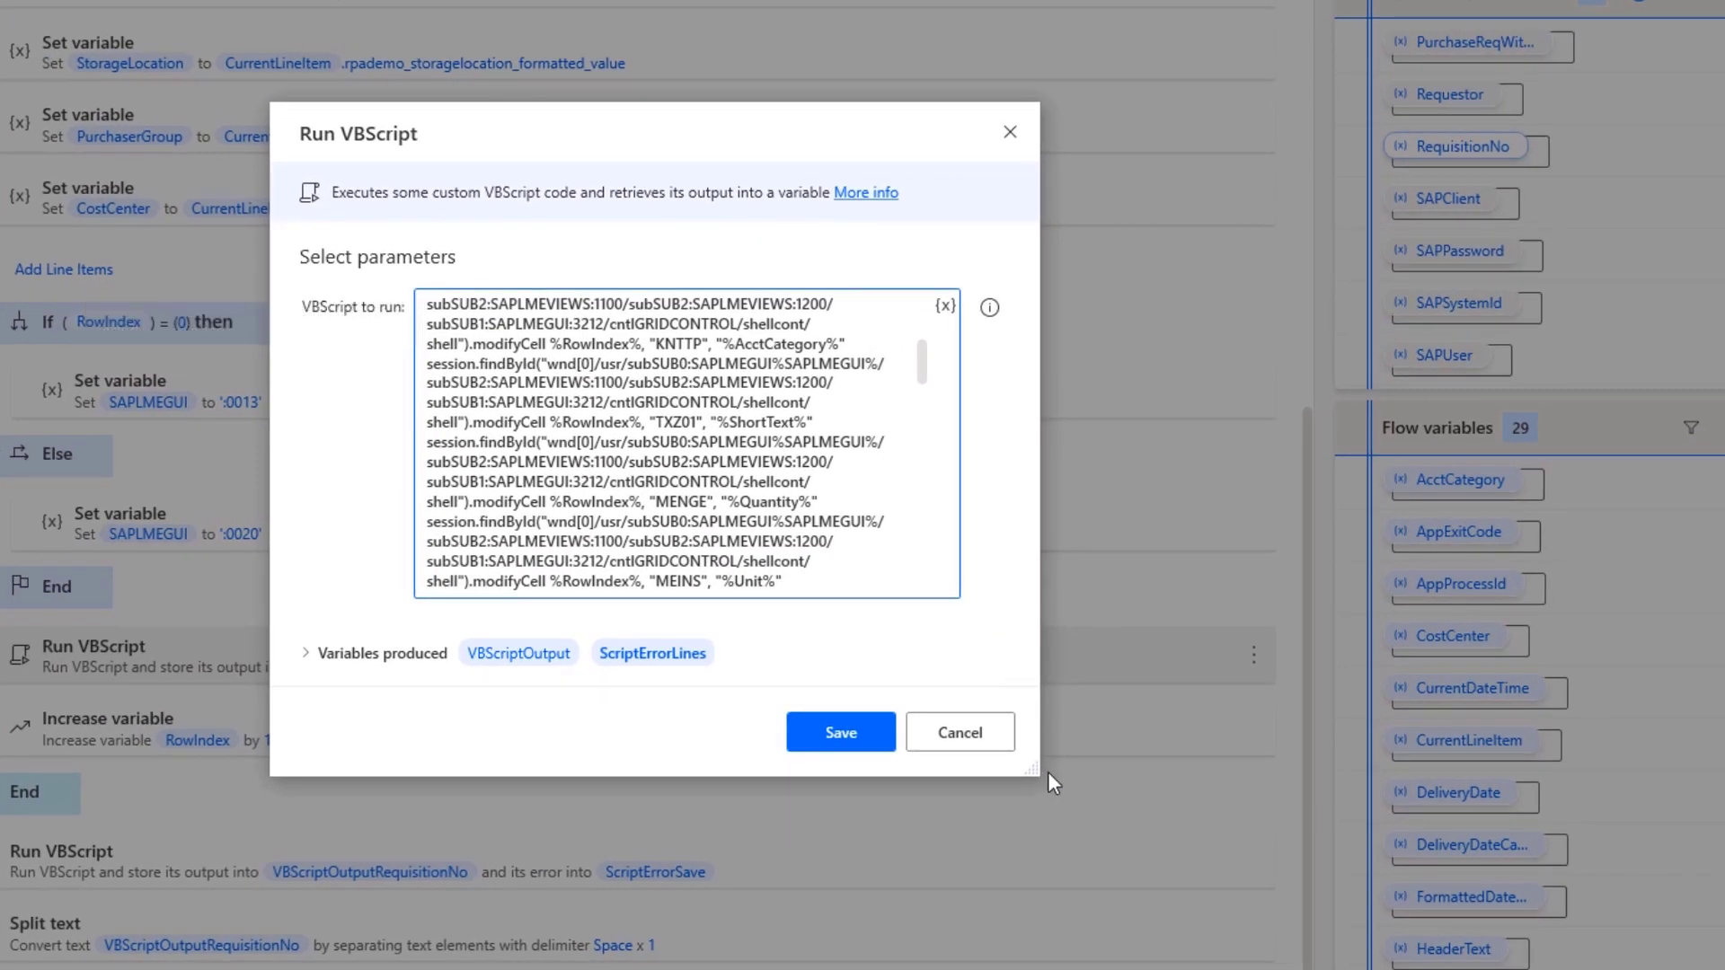
left_click_drag(1031, 771, 1535, 969)
scroll(1209, 485, "down", 5)
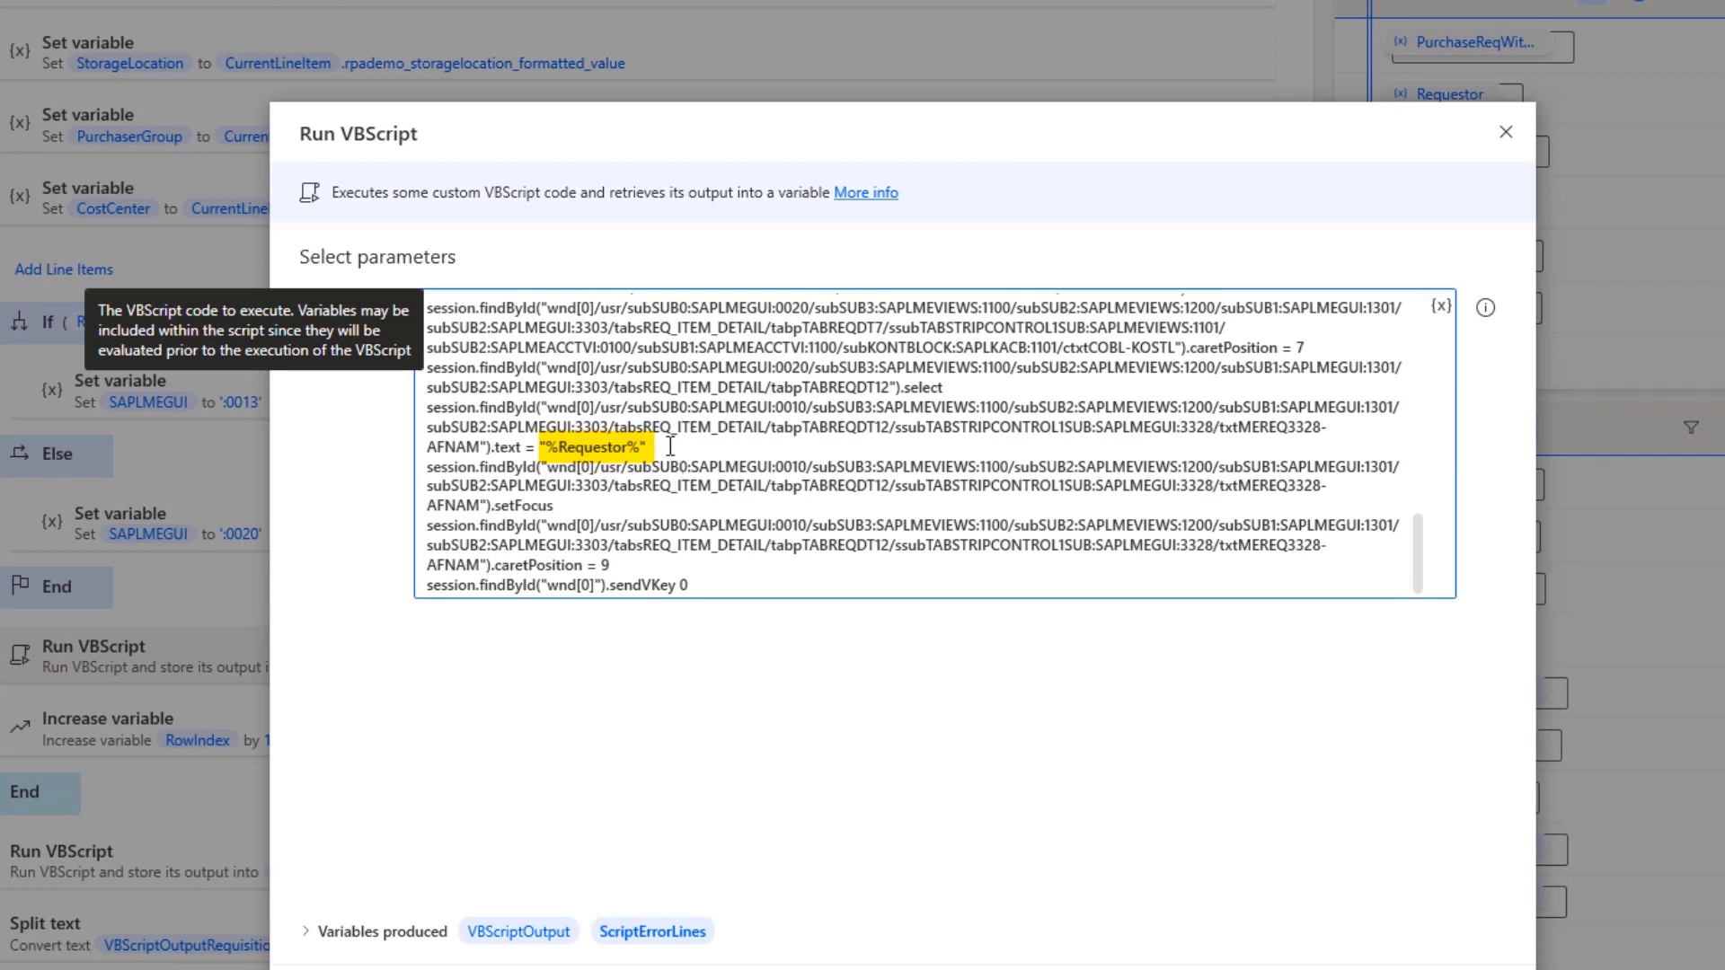
left_click_drag(649, 447, 547, 455)
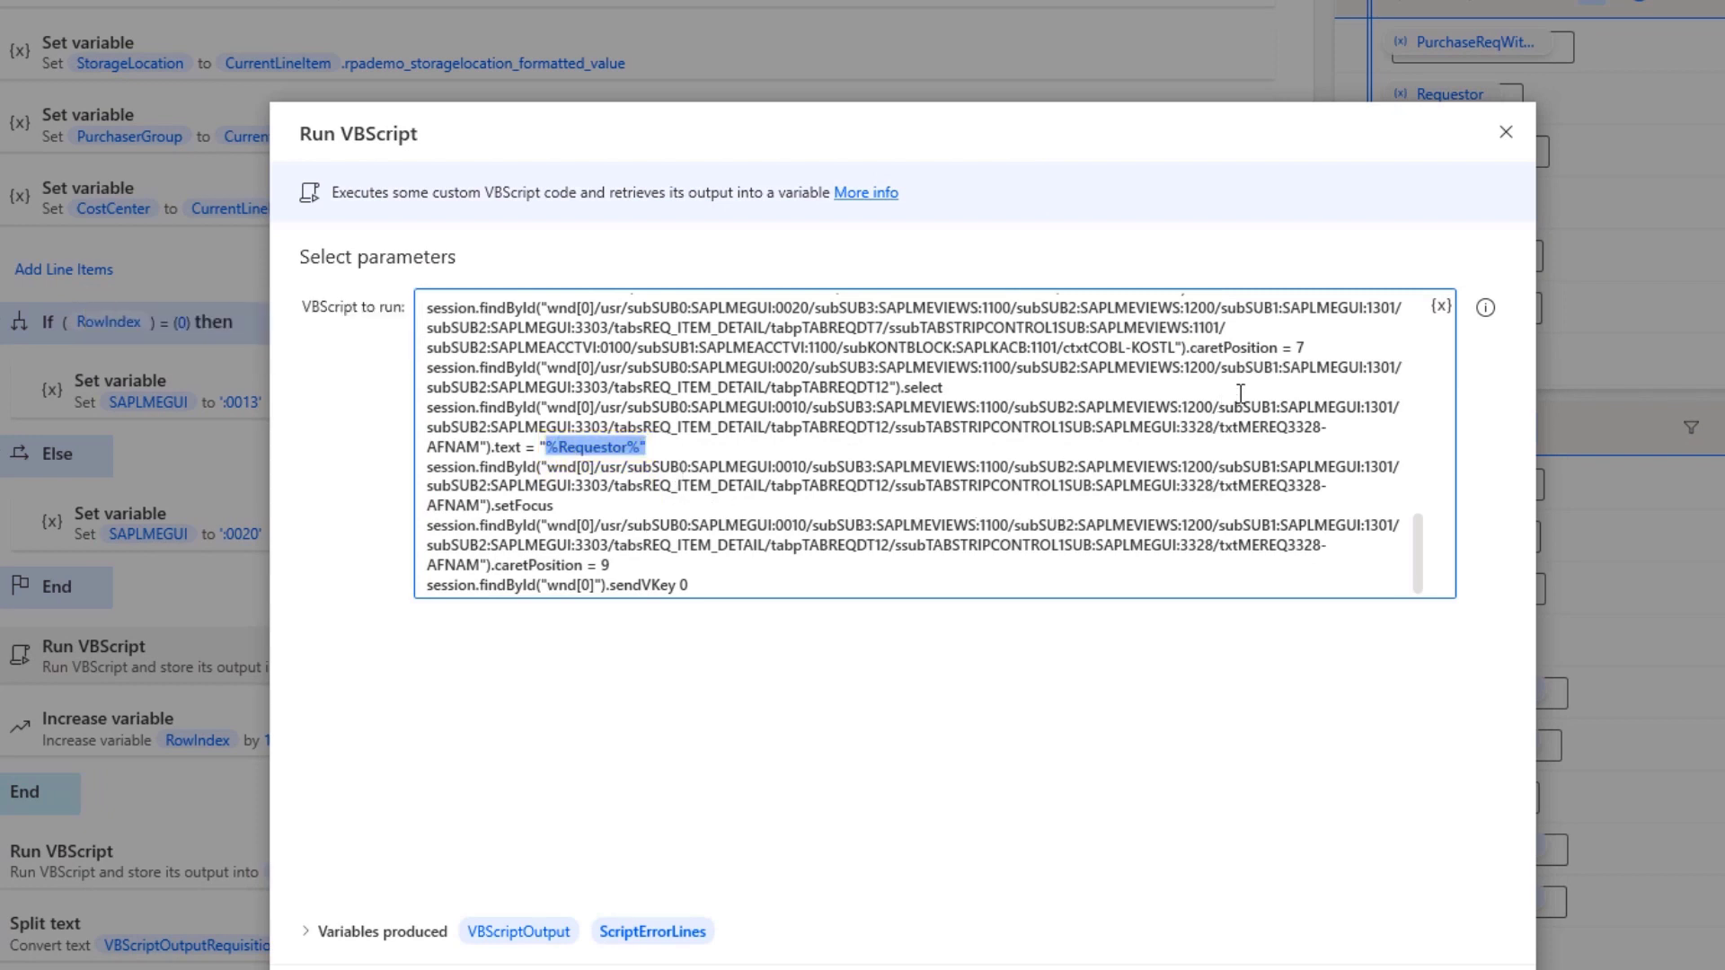
scroll(943, 394, "up", 2)
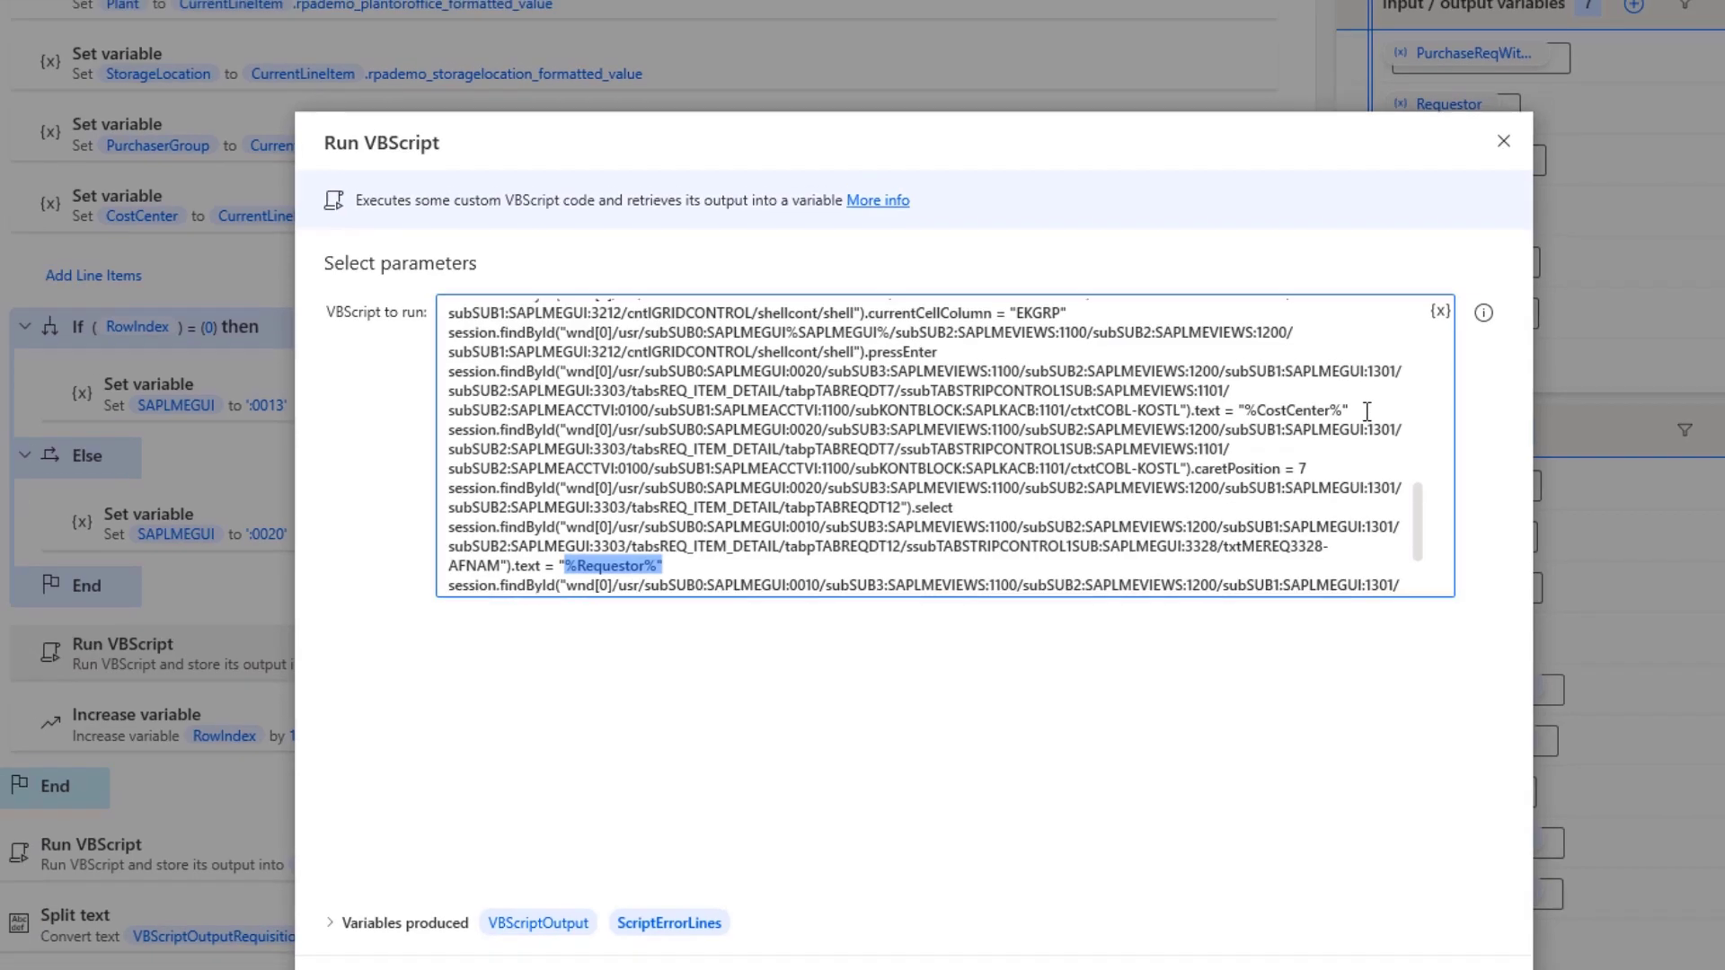
left_click_drag(1348, 410, 1250, 410)
left_click(1351, 904)
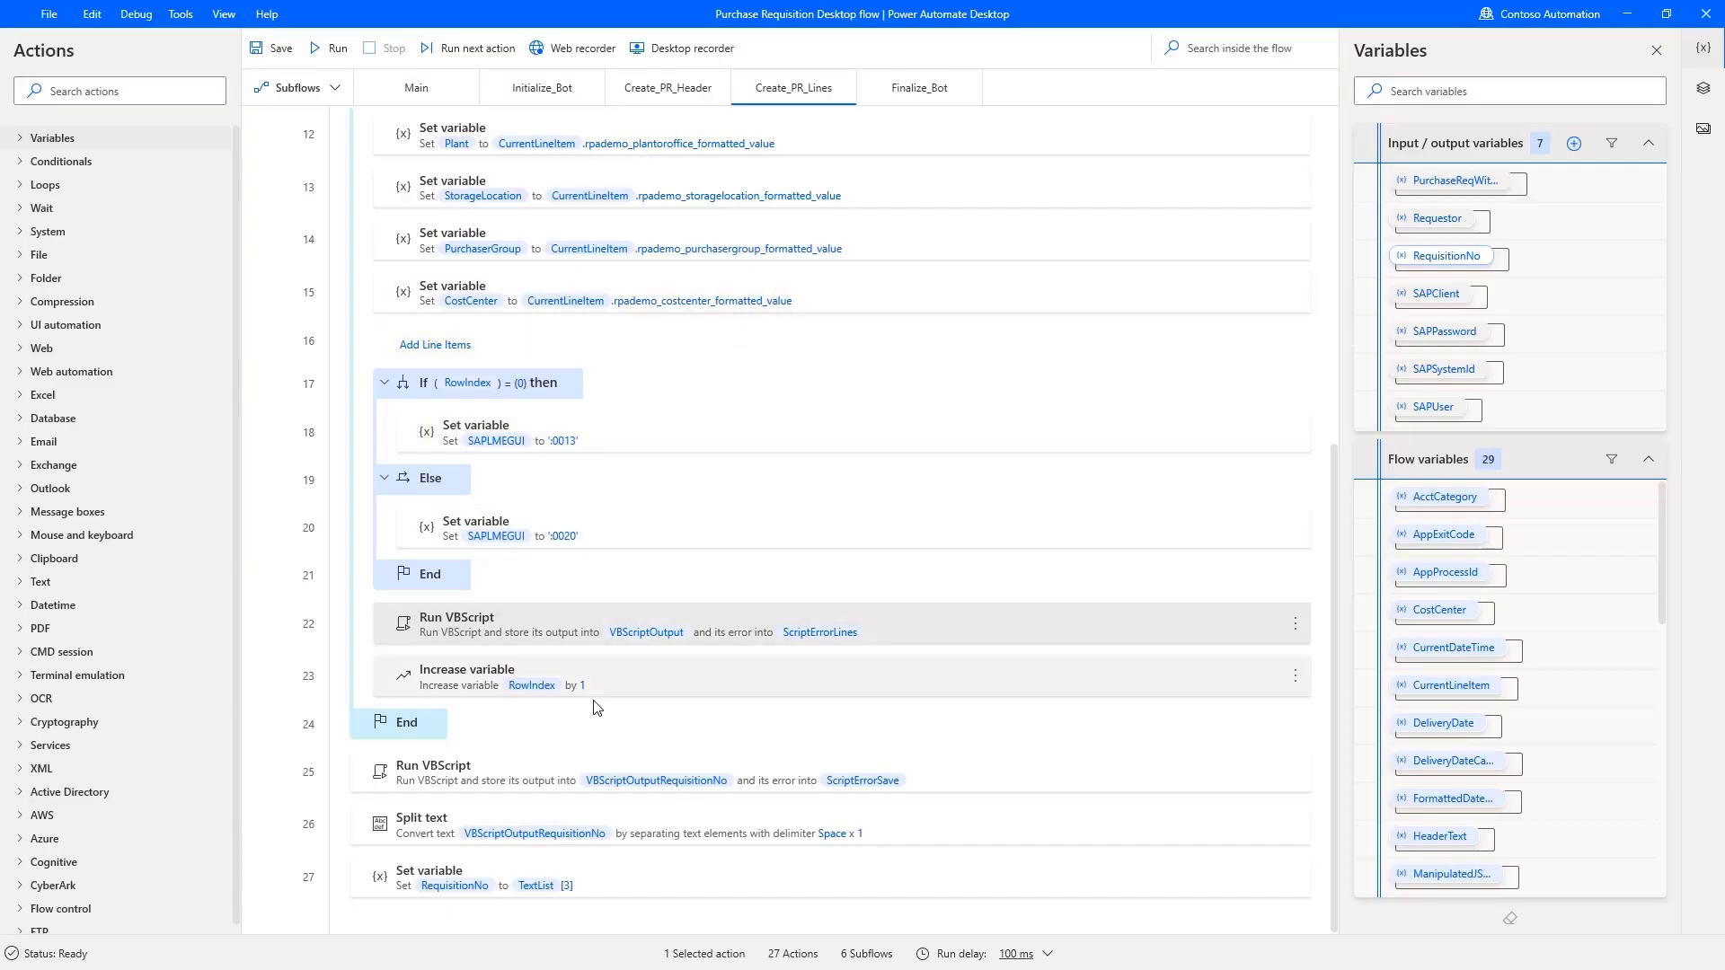
Inspect the requisition-number VBScript's SAP status line, then browse the Finalize_Bot and Main subflows.
double_click(593, 766)
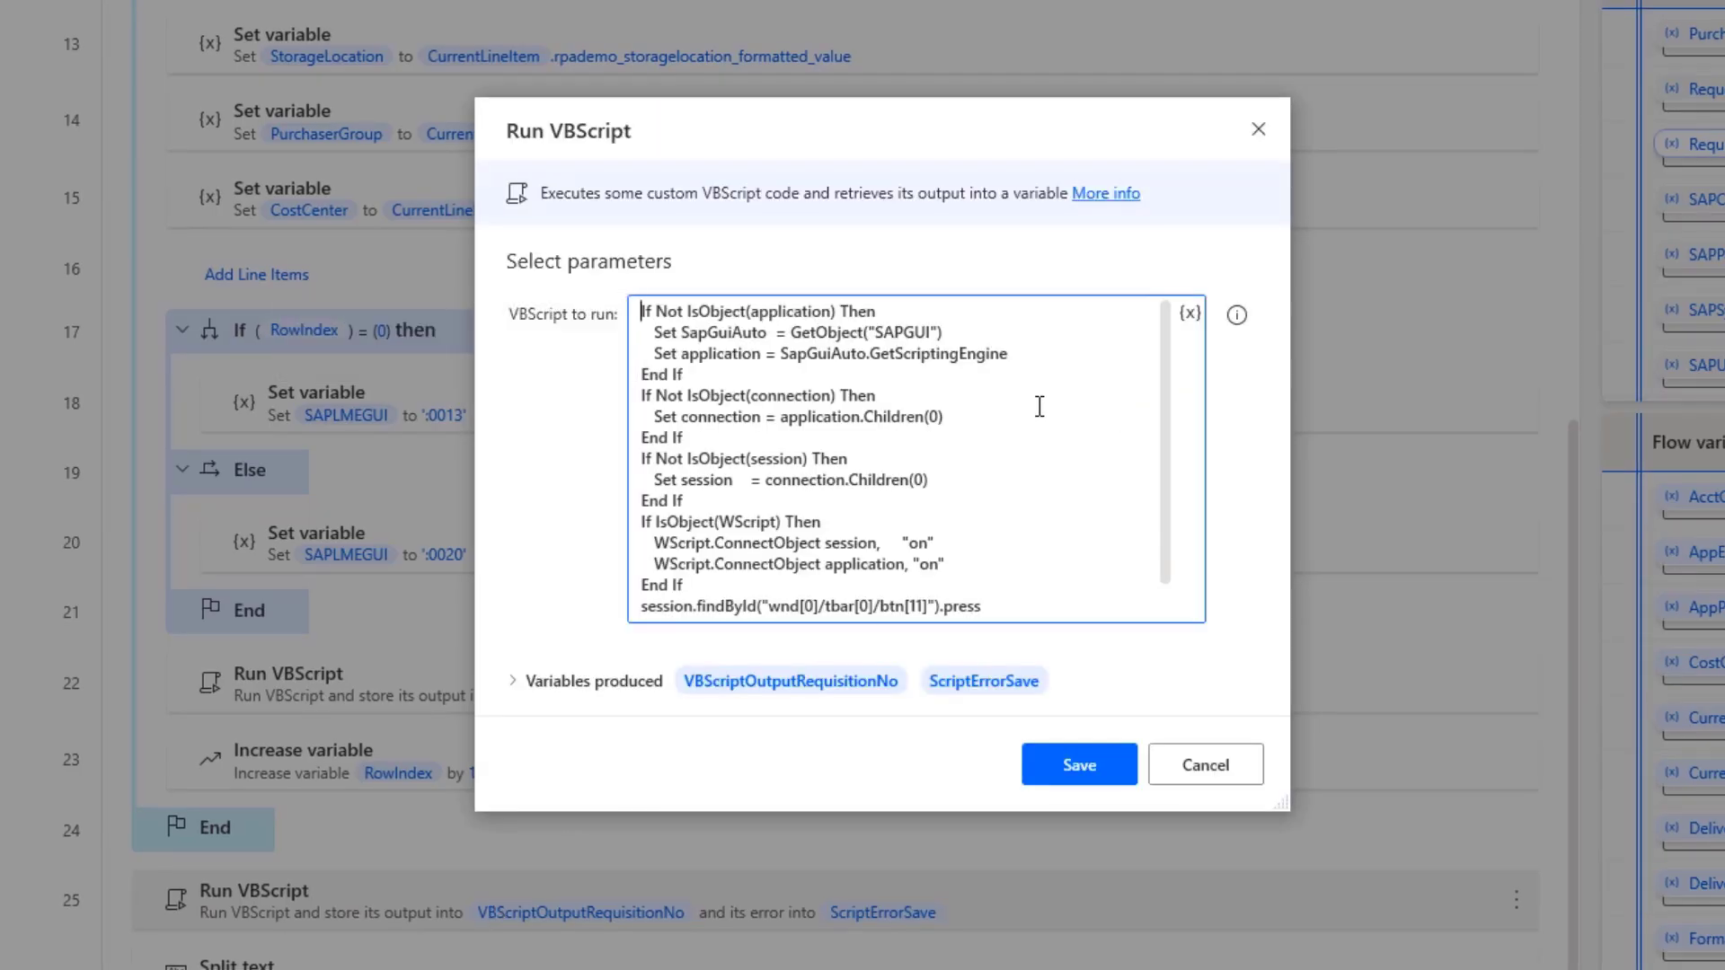
scroll(997, 466, "down", 1)
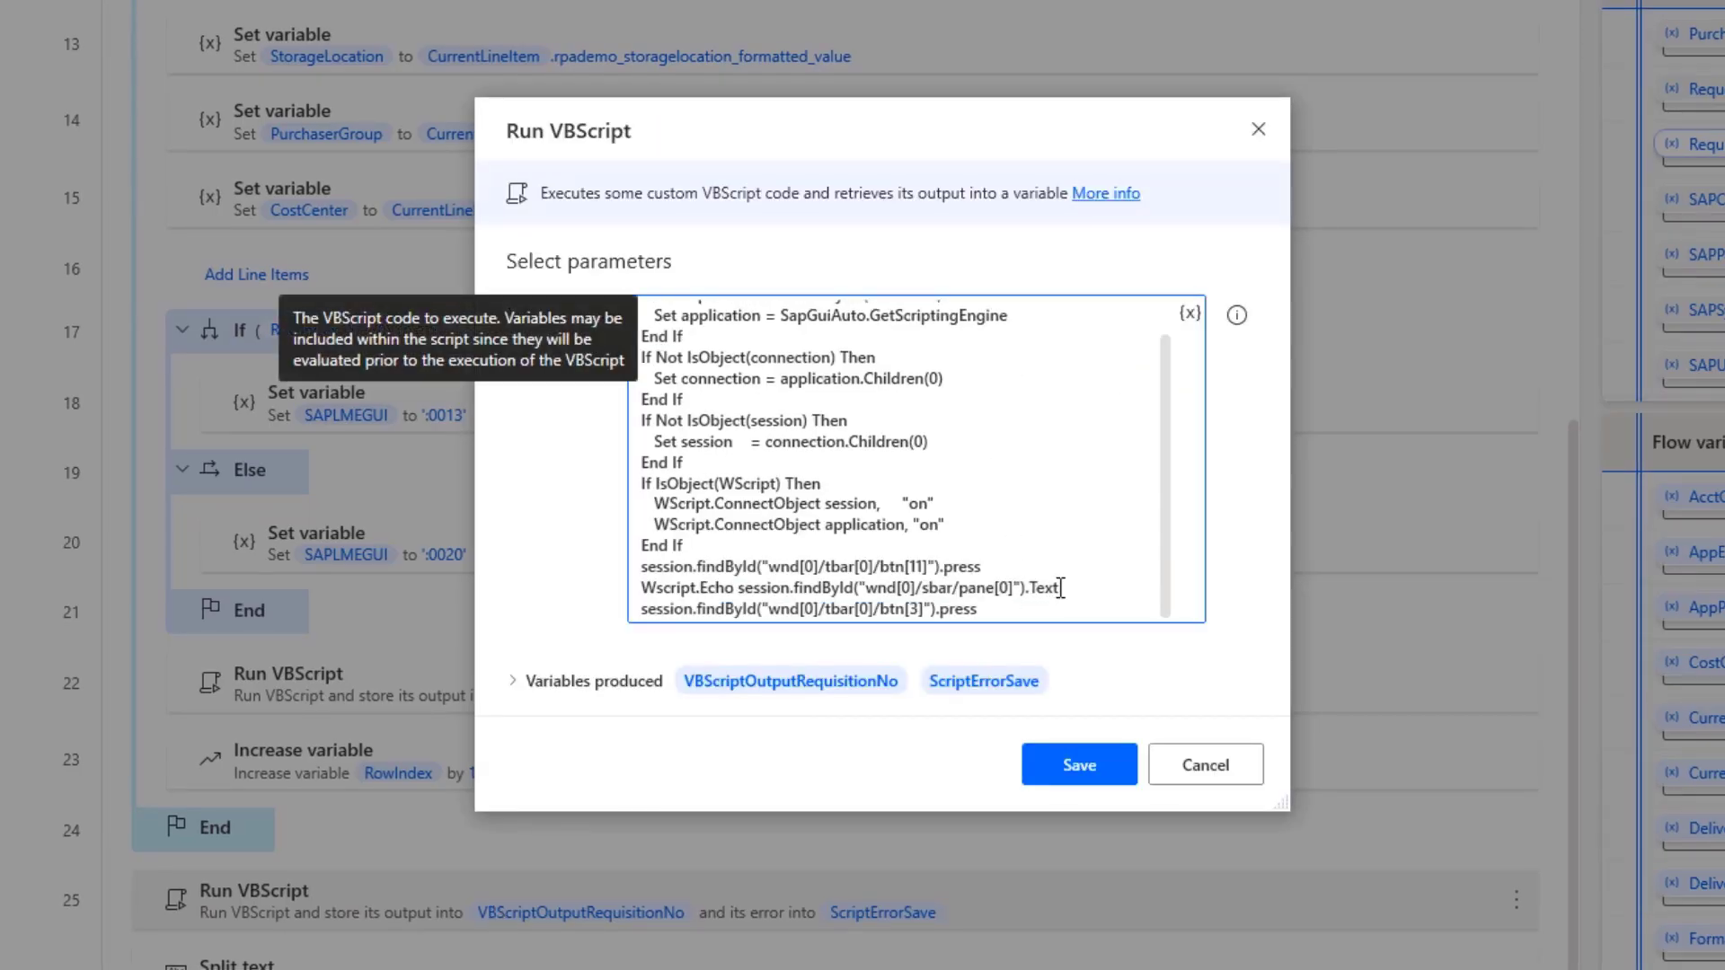
left_click_drag(1060, 588, 628, 585)
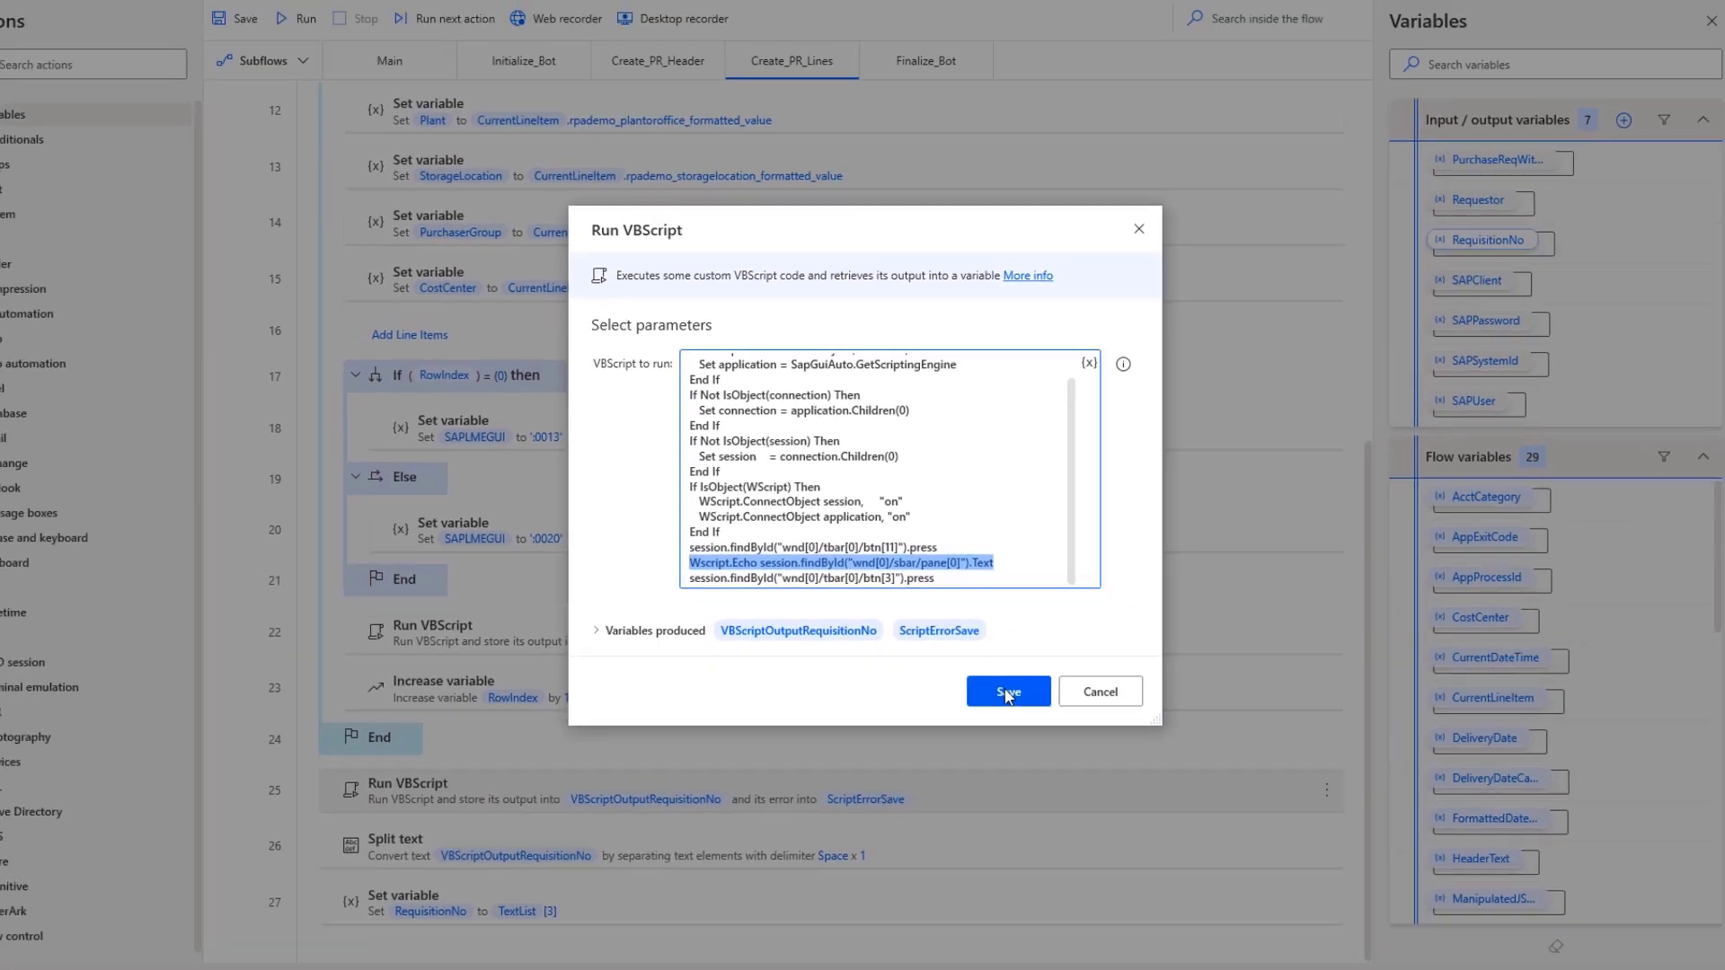
left_click(1067, 760)
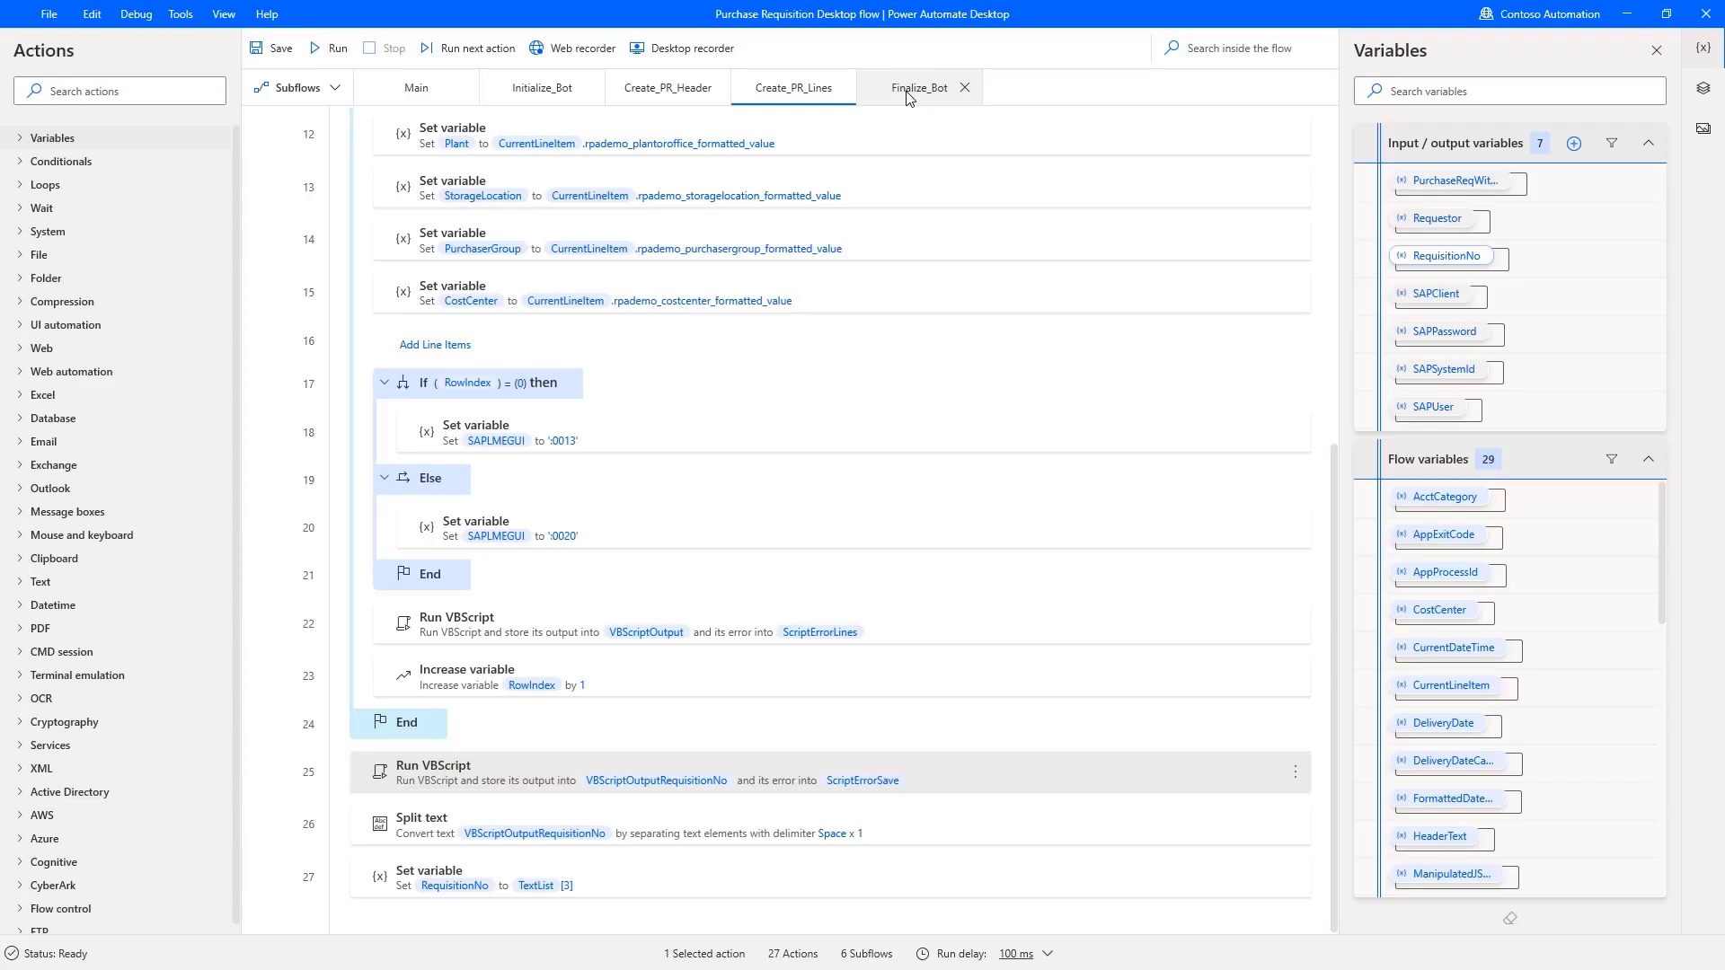
left_click(909, 87)
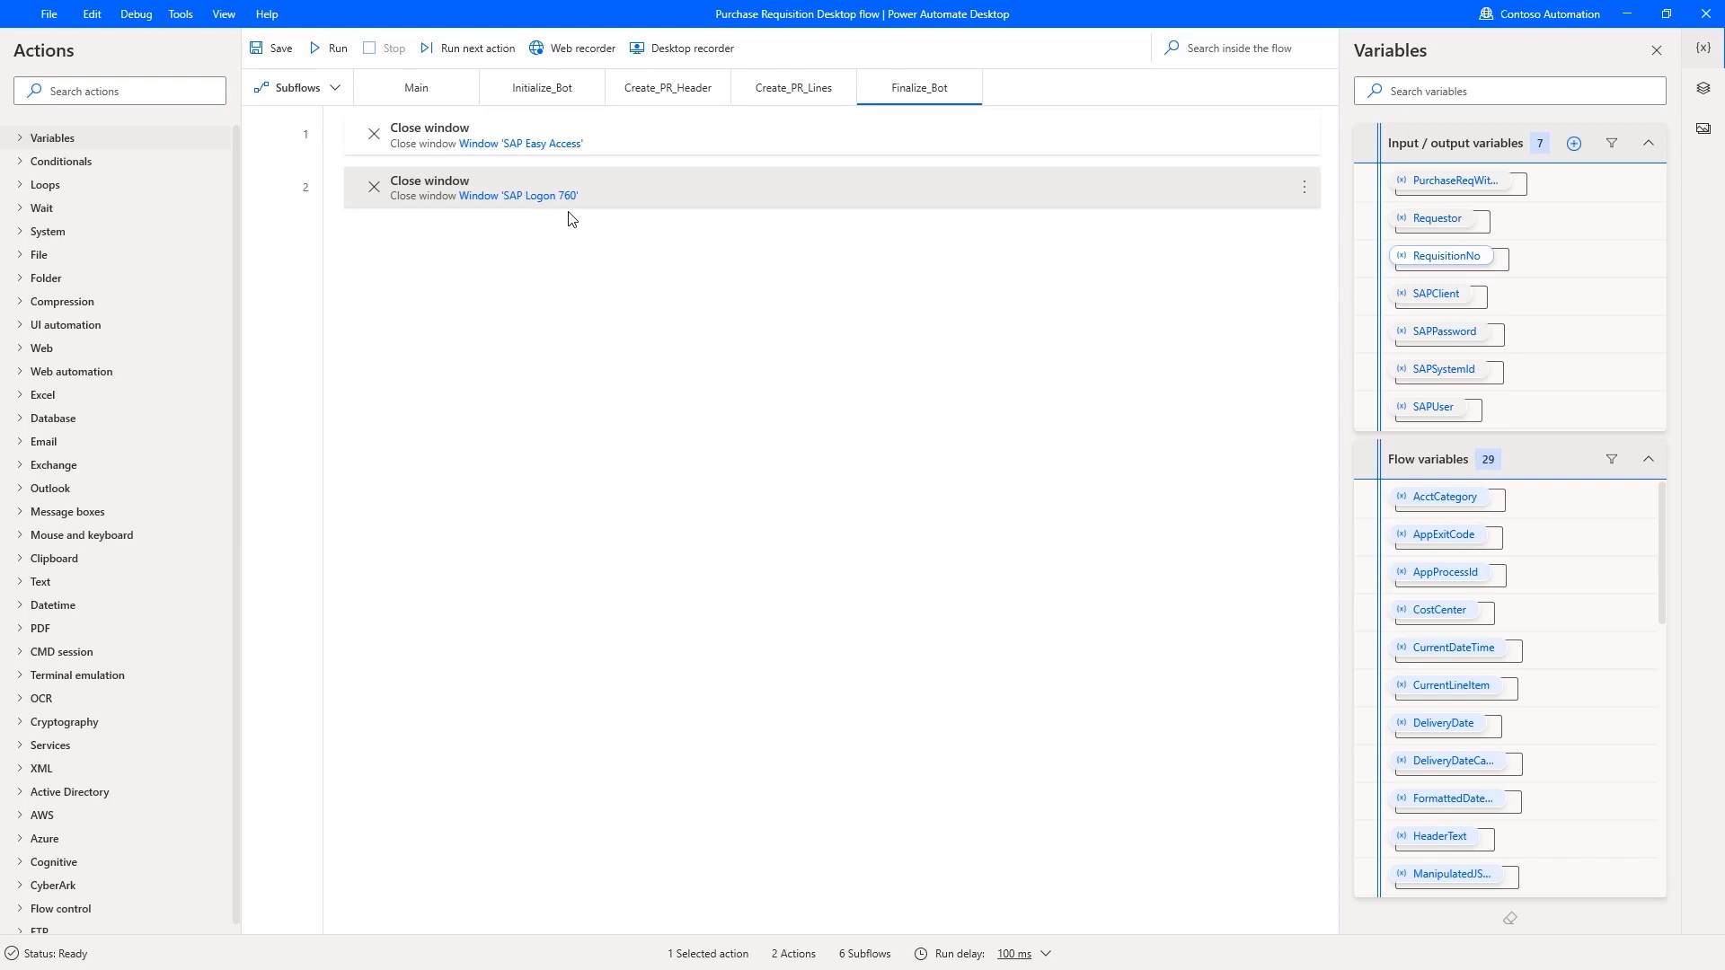
left_click(416, 89)
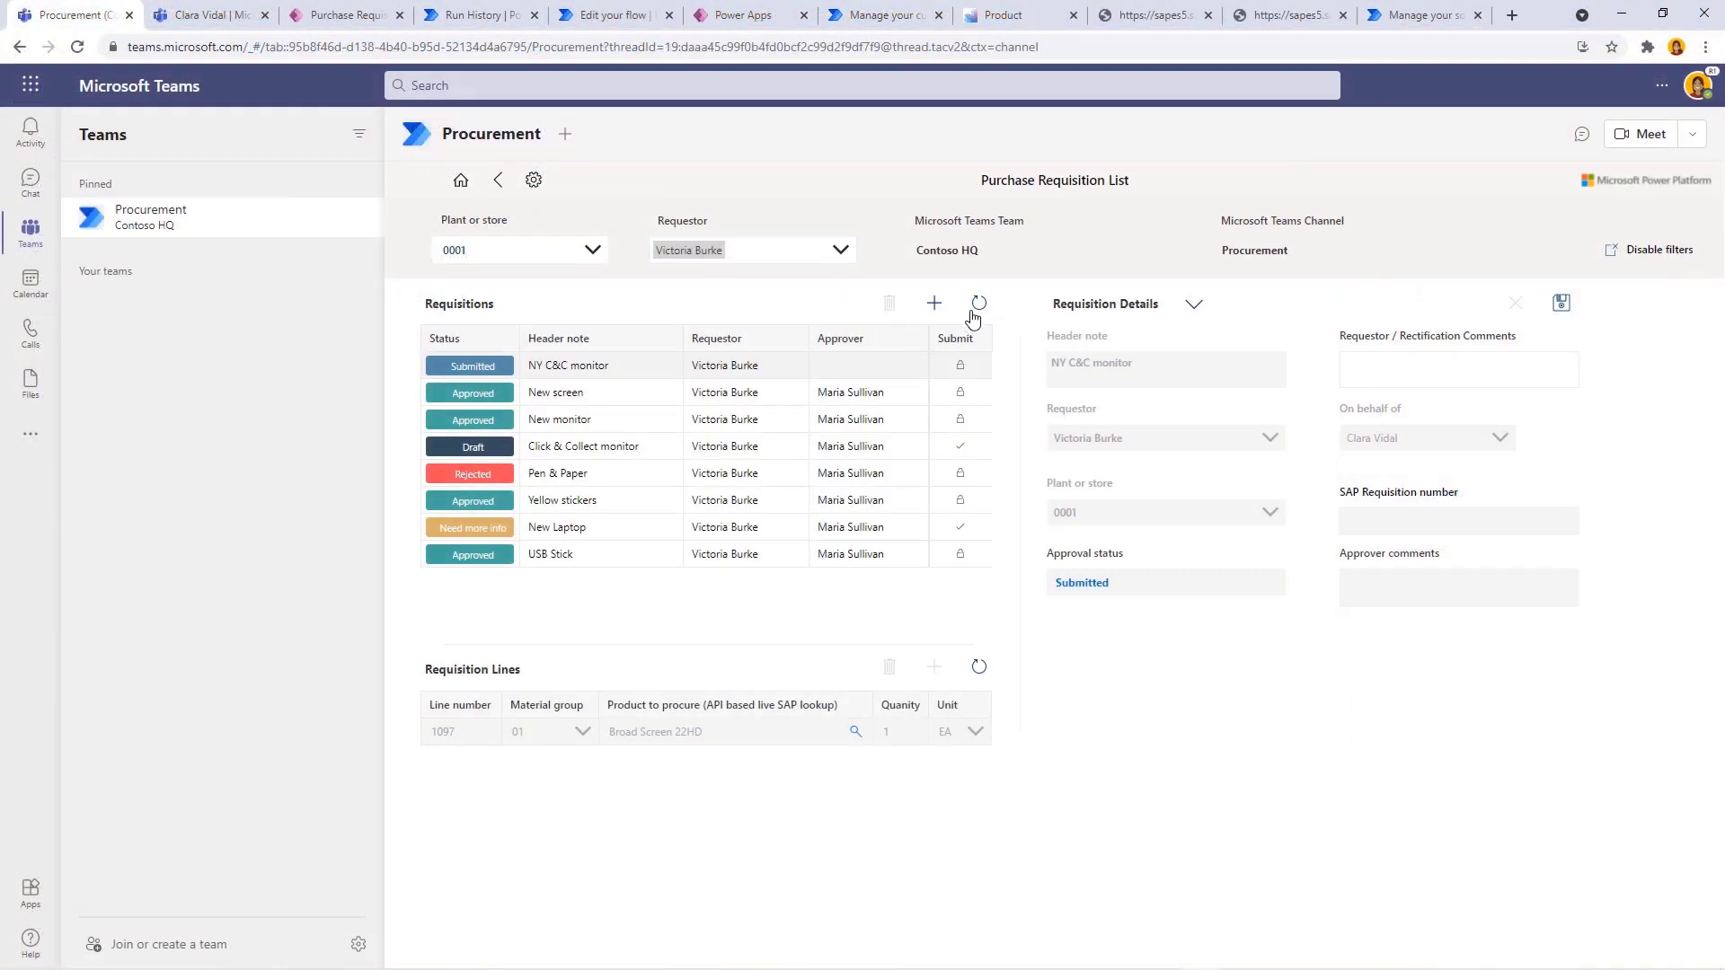
Refresh the requisitions so NY C&C monitor reads Approved, then switch to SAP Logon 760.
left_click(979, 306)
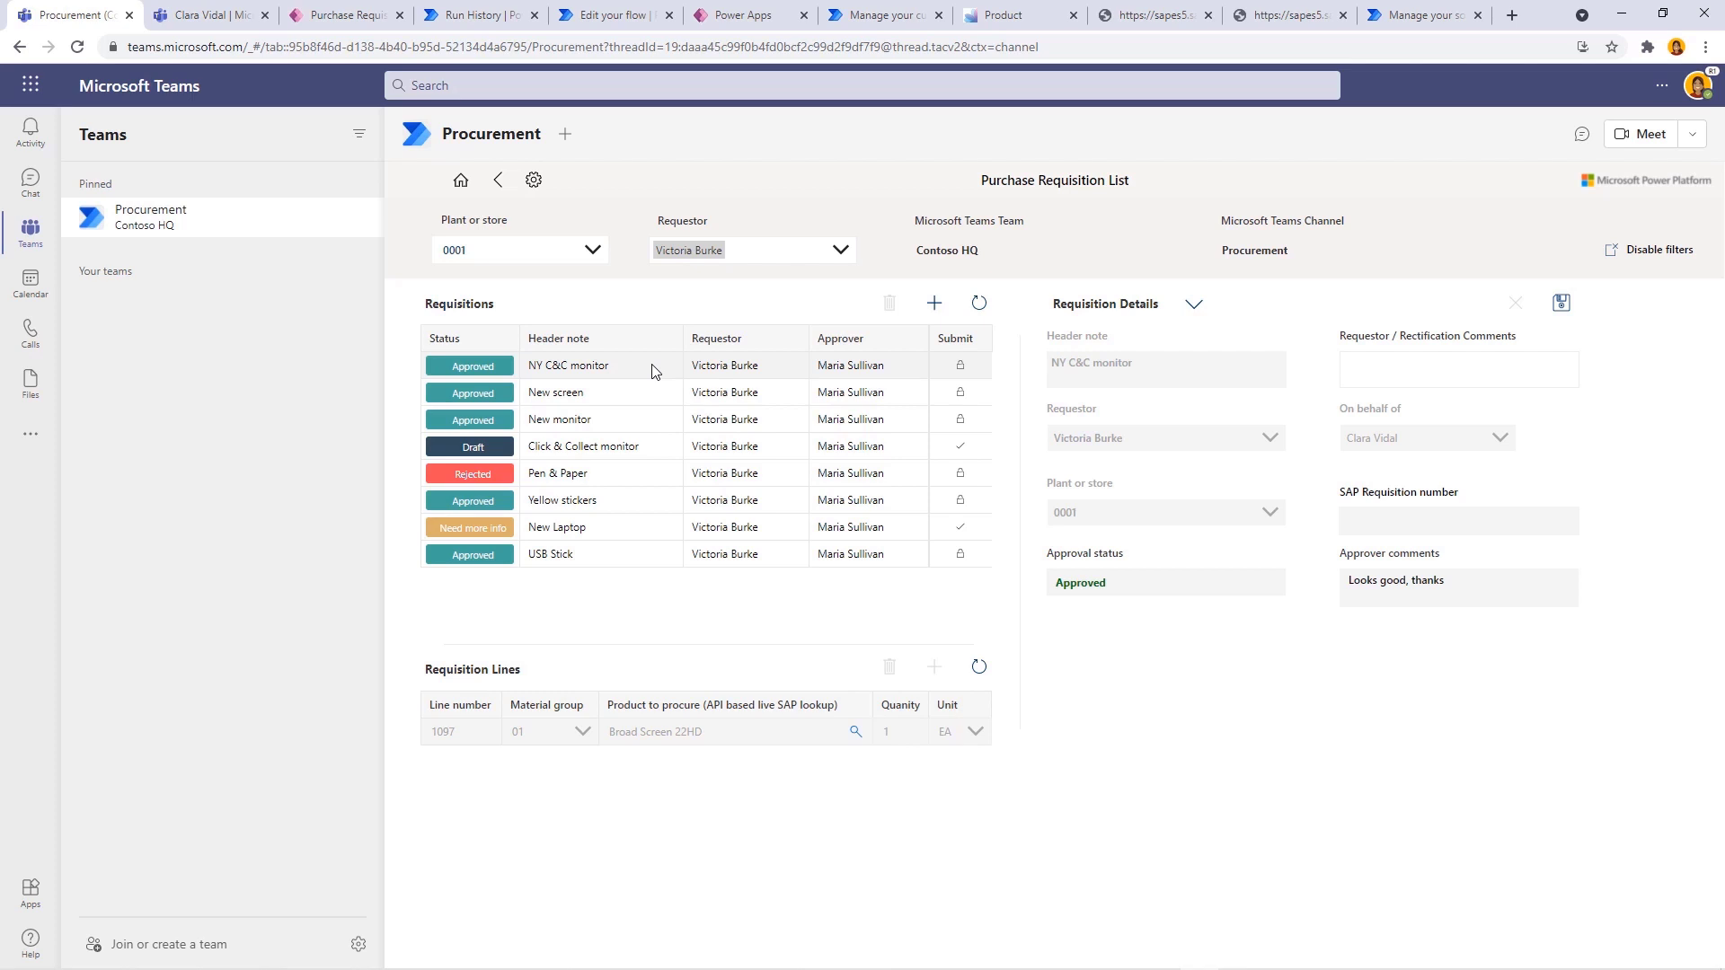
key("alt+Tab")
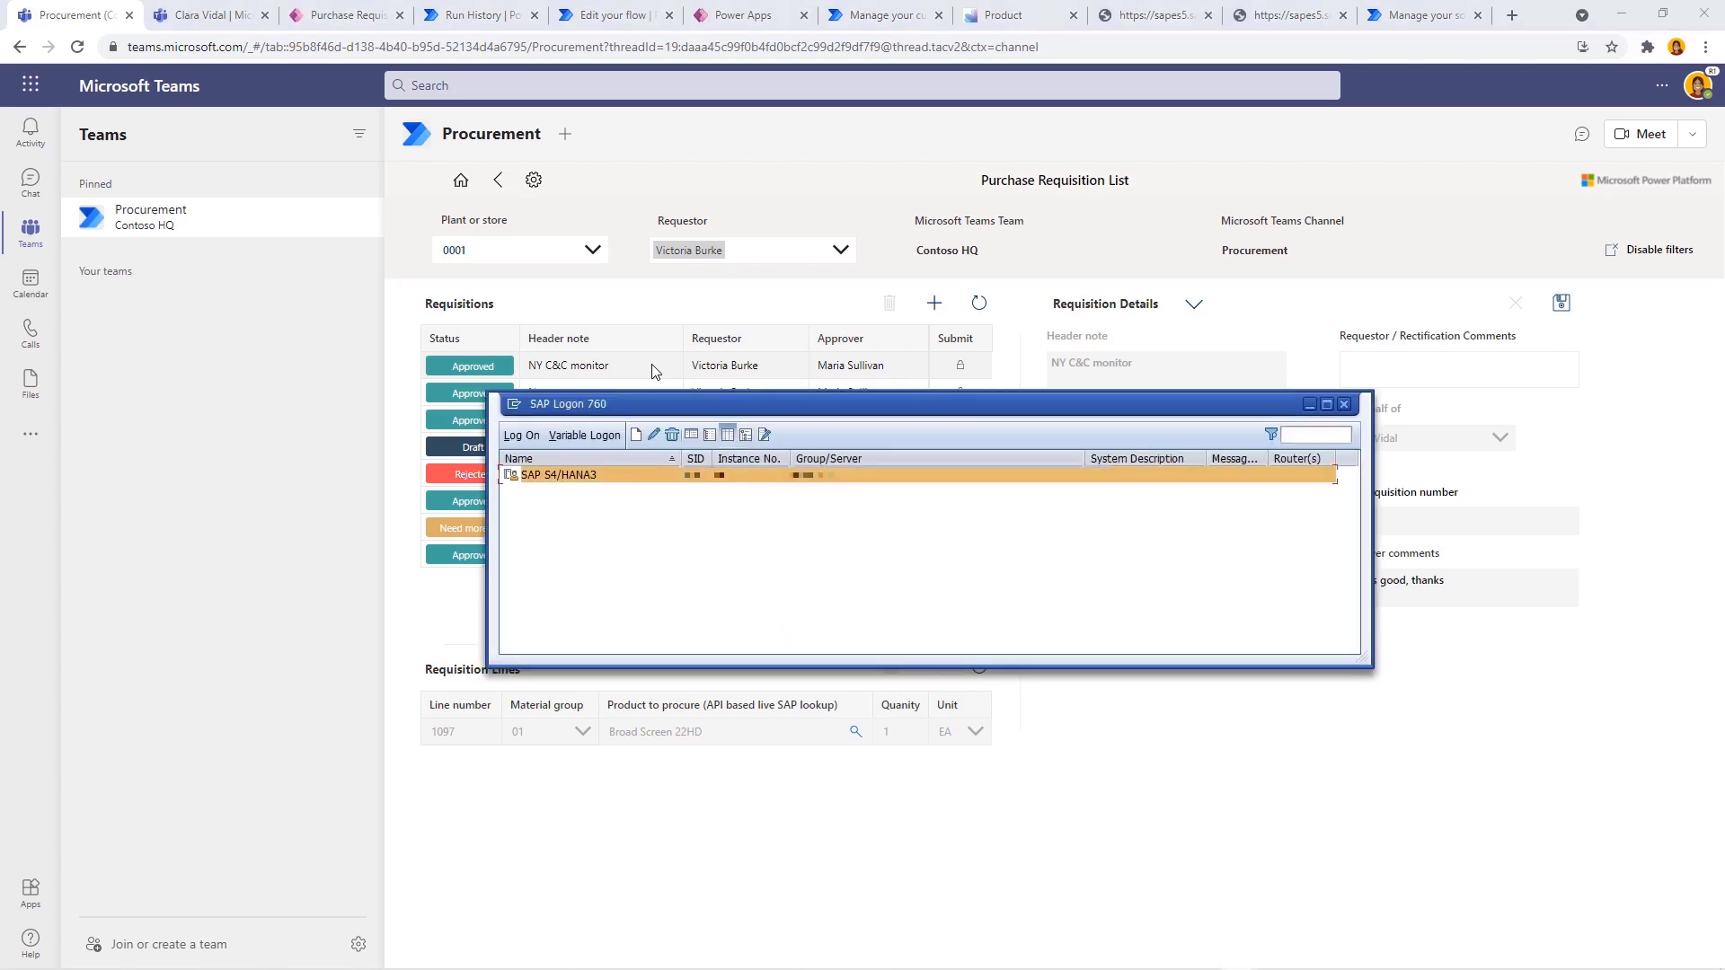
Log on to SAP S/4HANA and confirm cost center OPEX for the Broad Screen 22HD item.
key("Return")
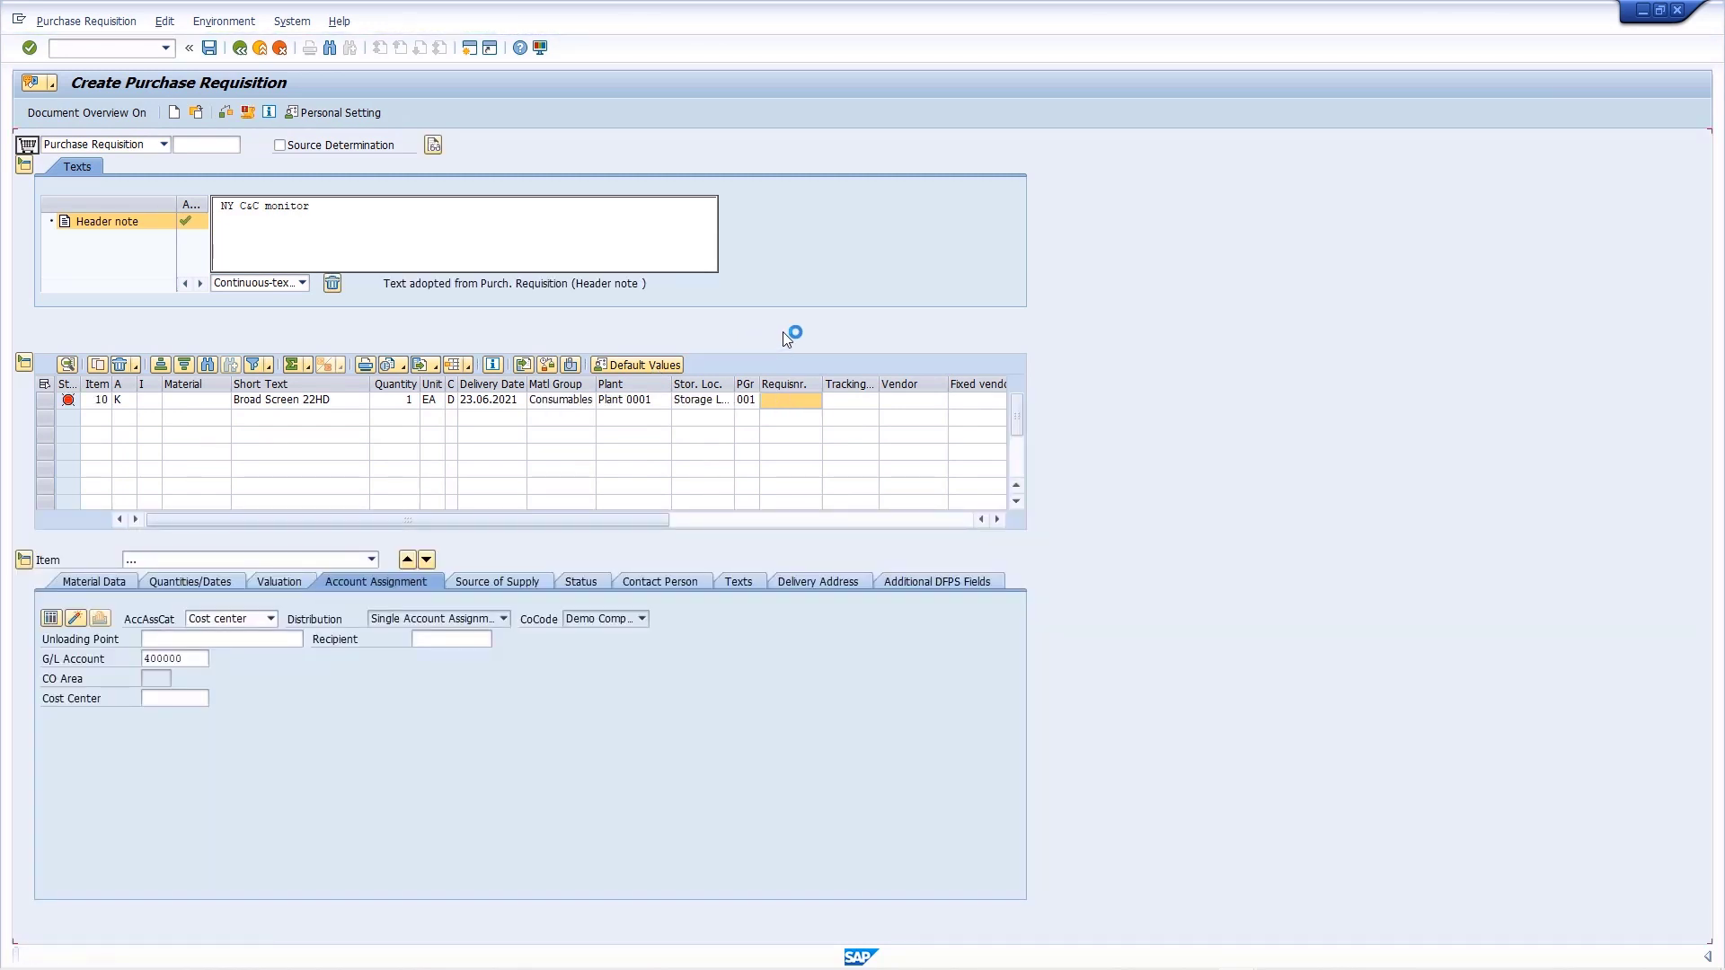
type("OPEX")
key("Return")
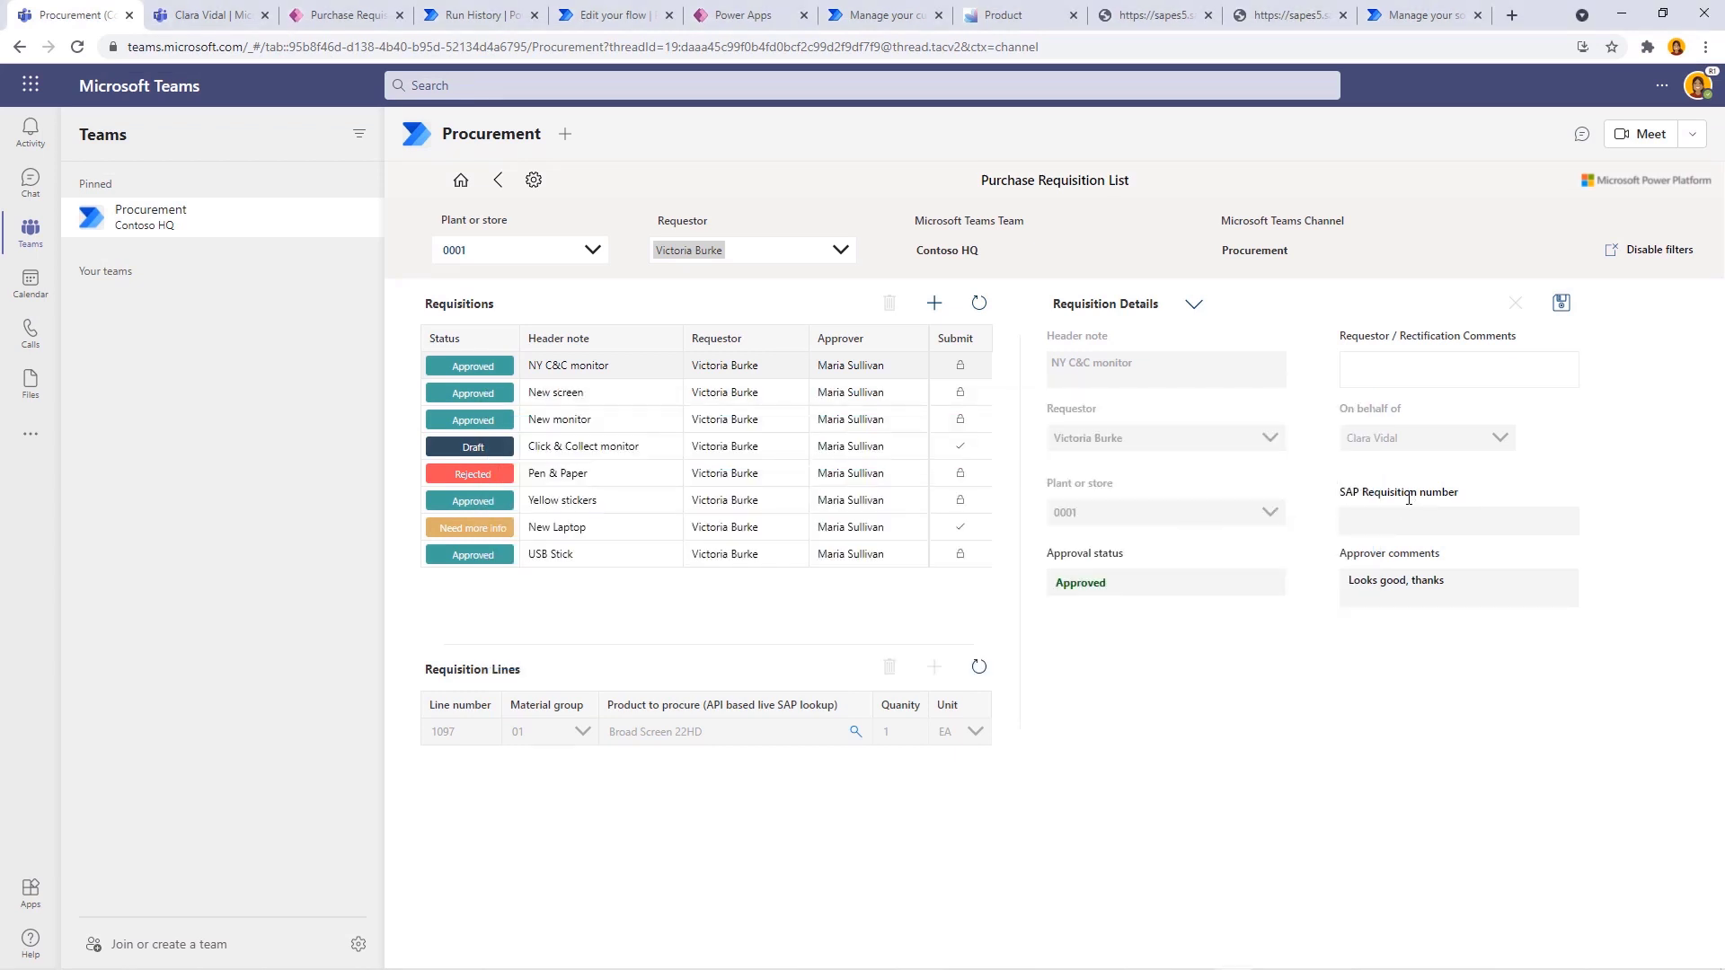
left_click(613, 16)
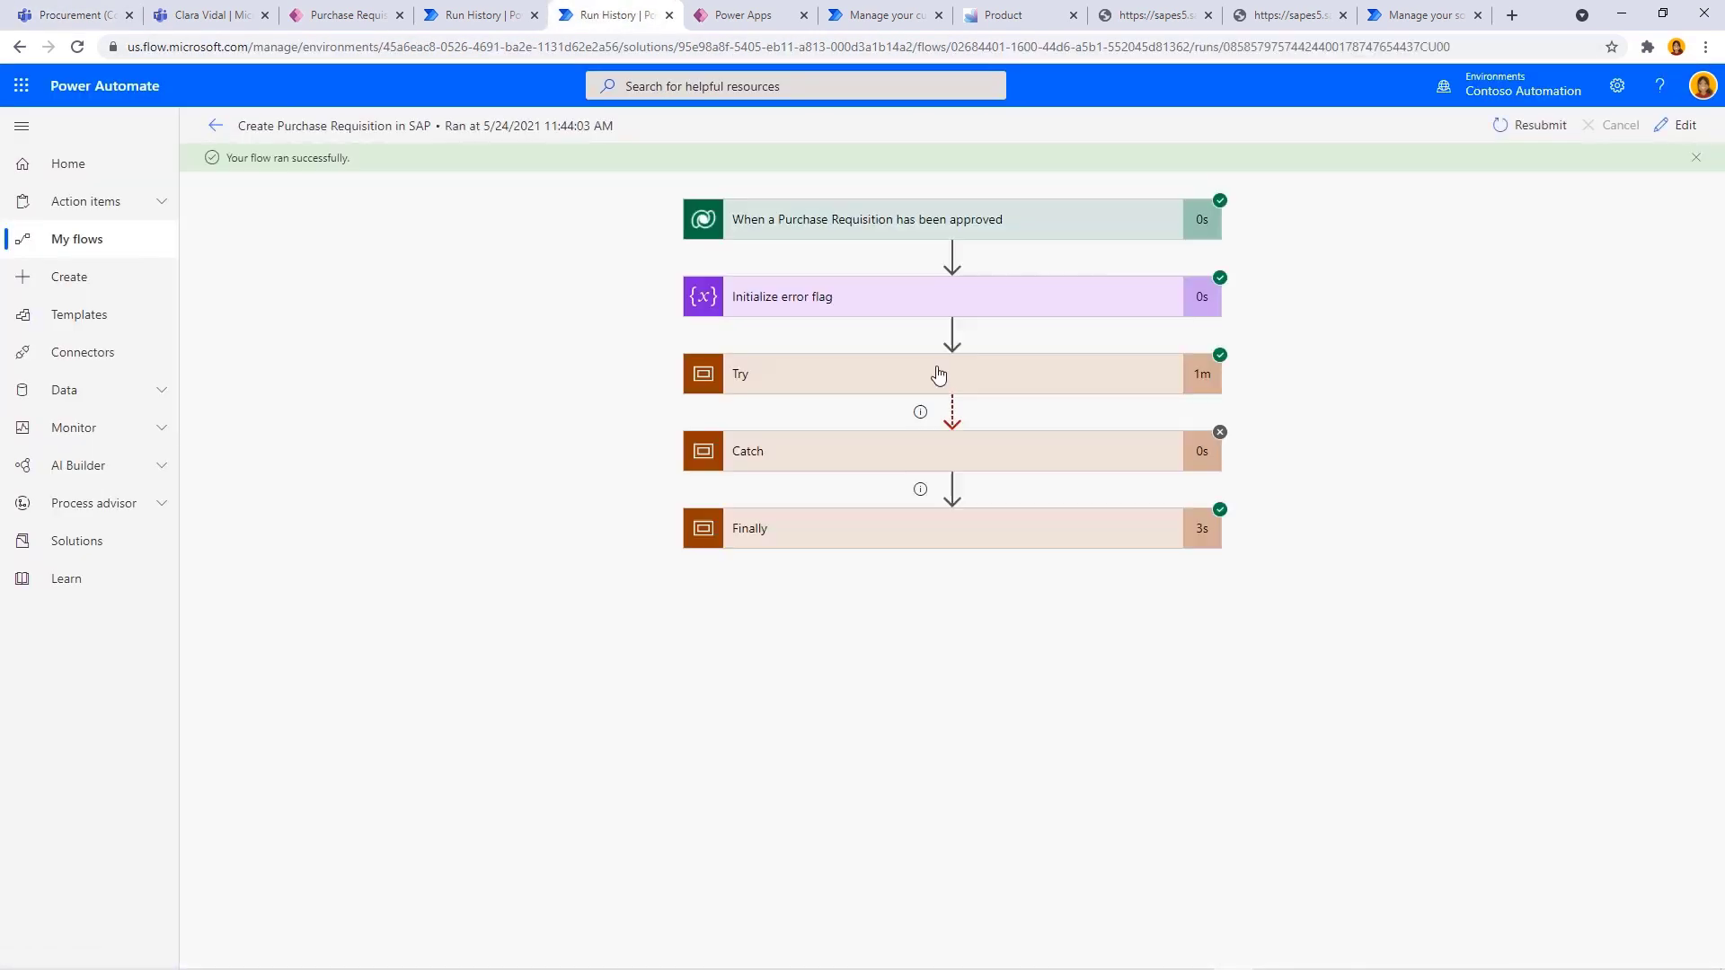
left_click(907, 374)
scroll(970, 513, "down", 3)
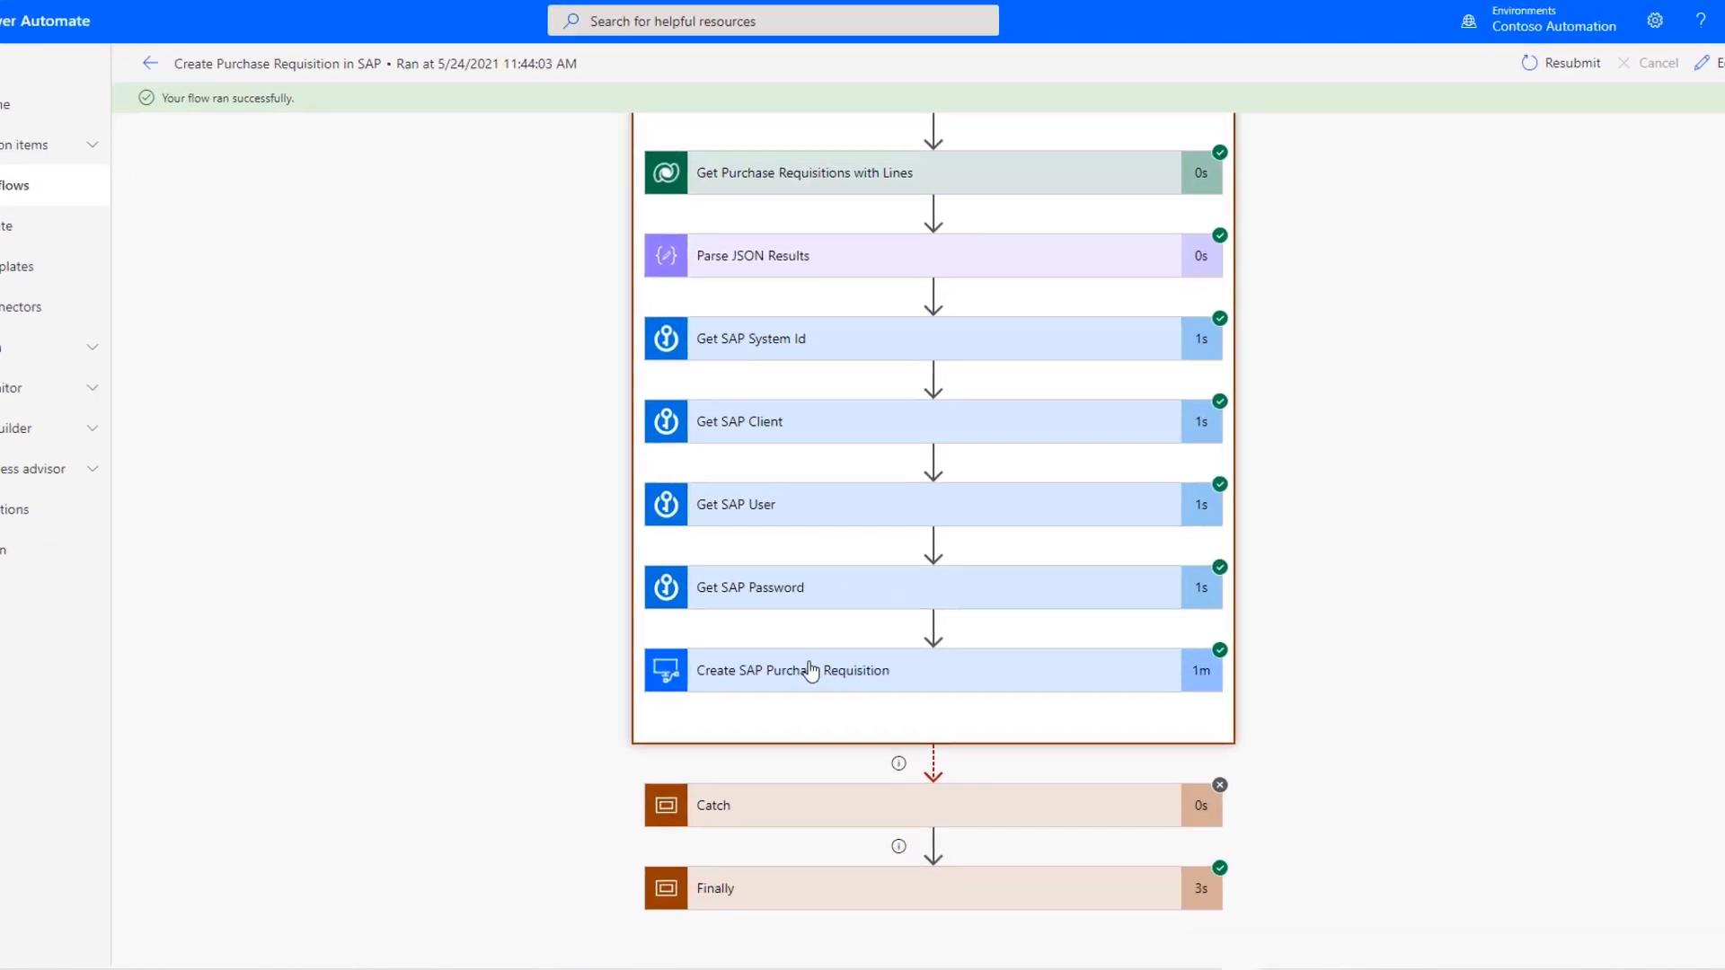
left_click(811, 670)
scroll(800, 674, "down", 2)
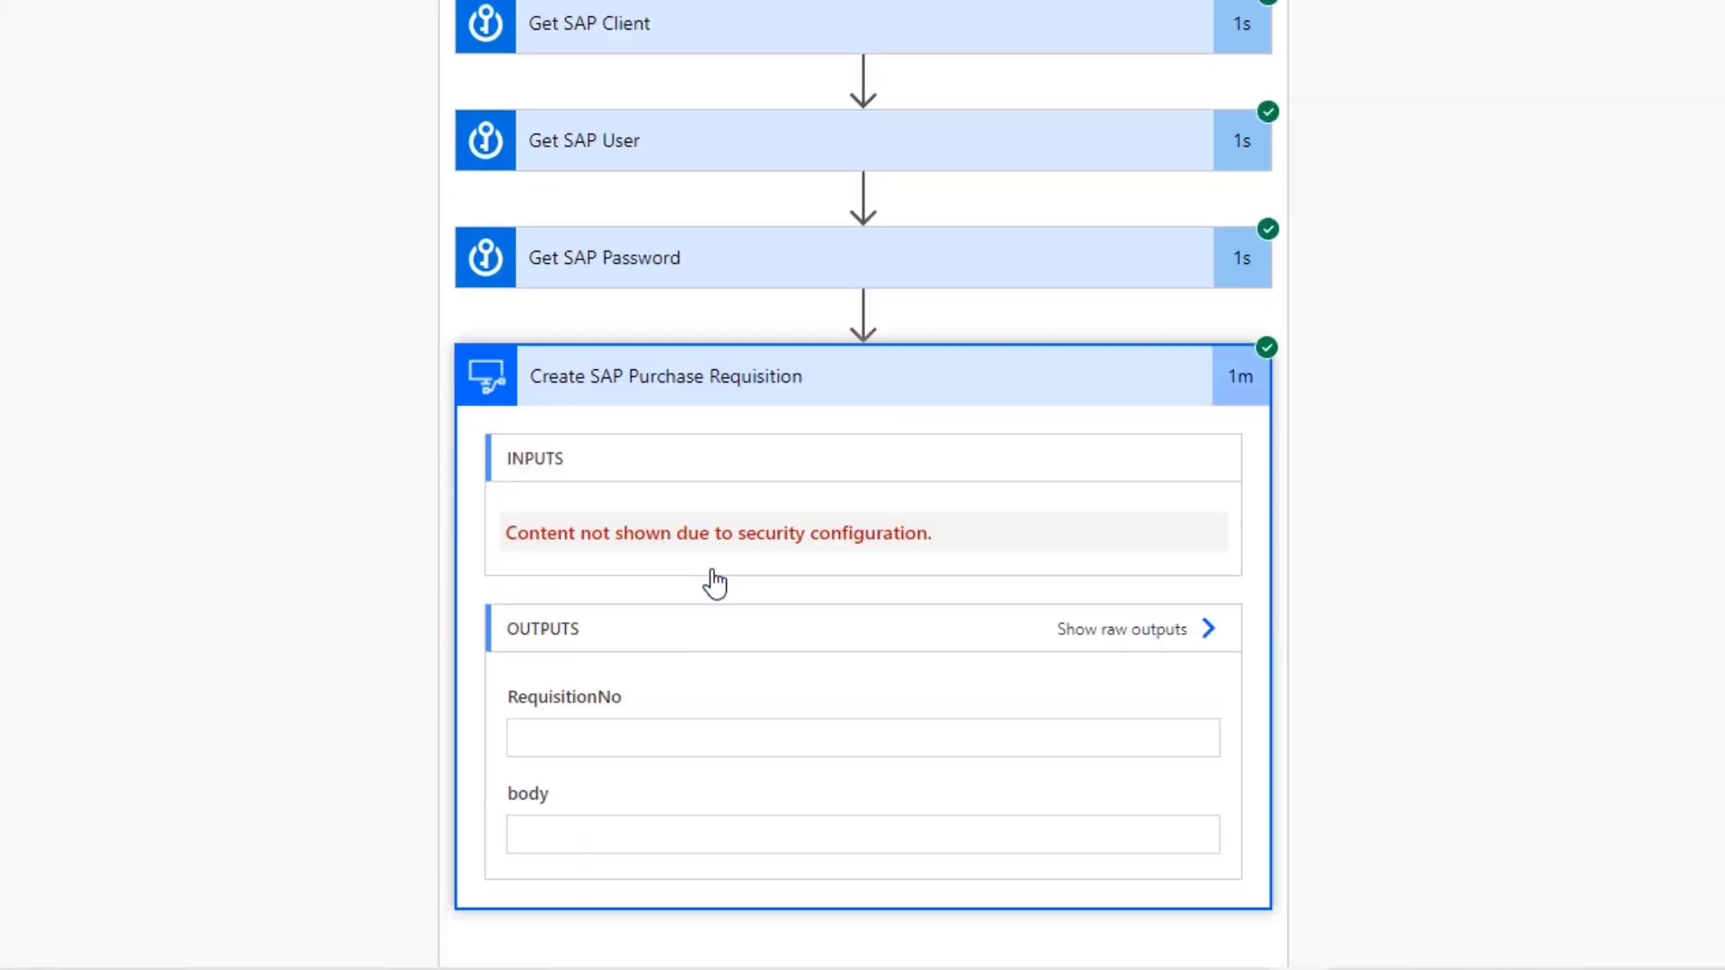
scroll(714, 582, "down", 3)
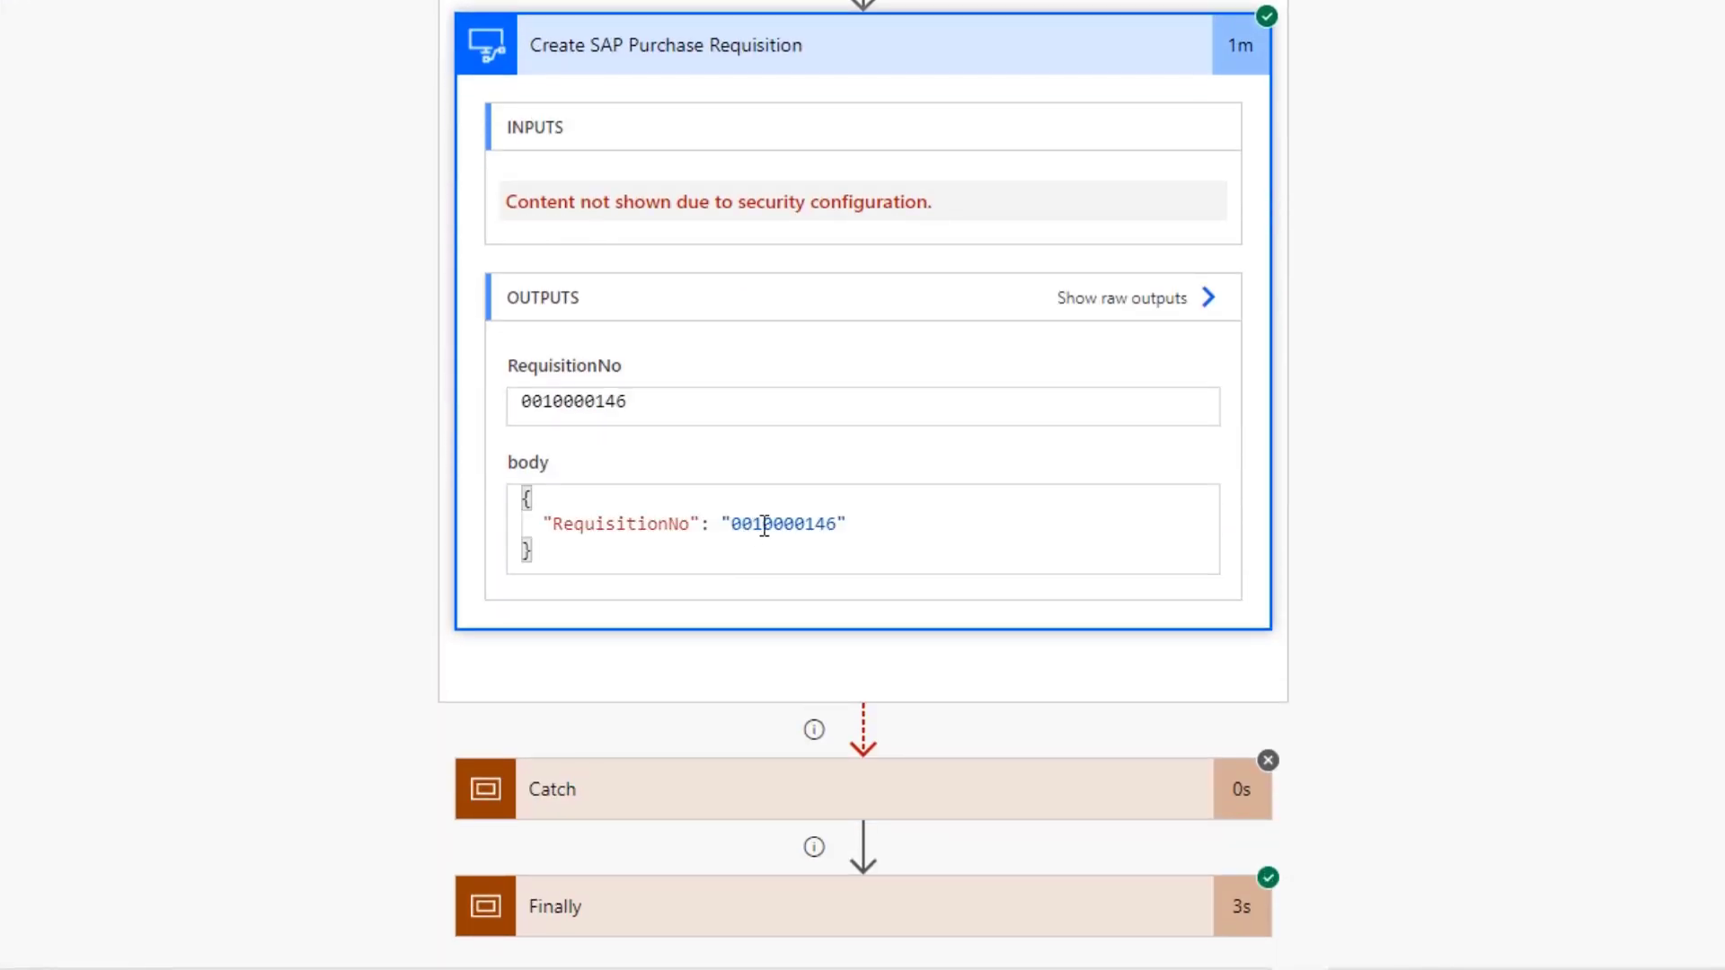
left_click_drag(855, 517, 544, 524)
double_click(619, 413)
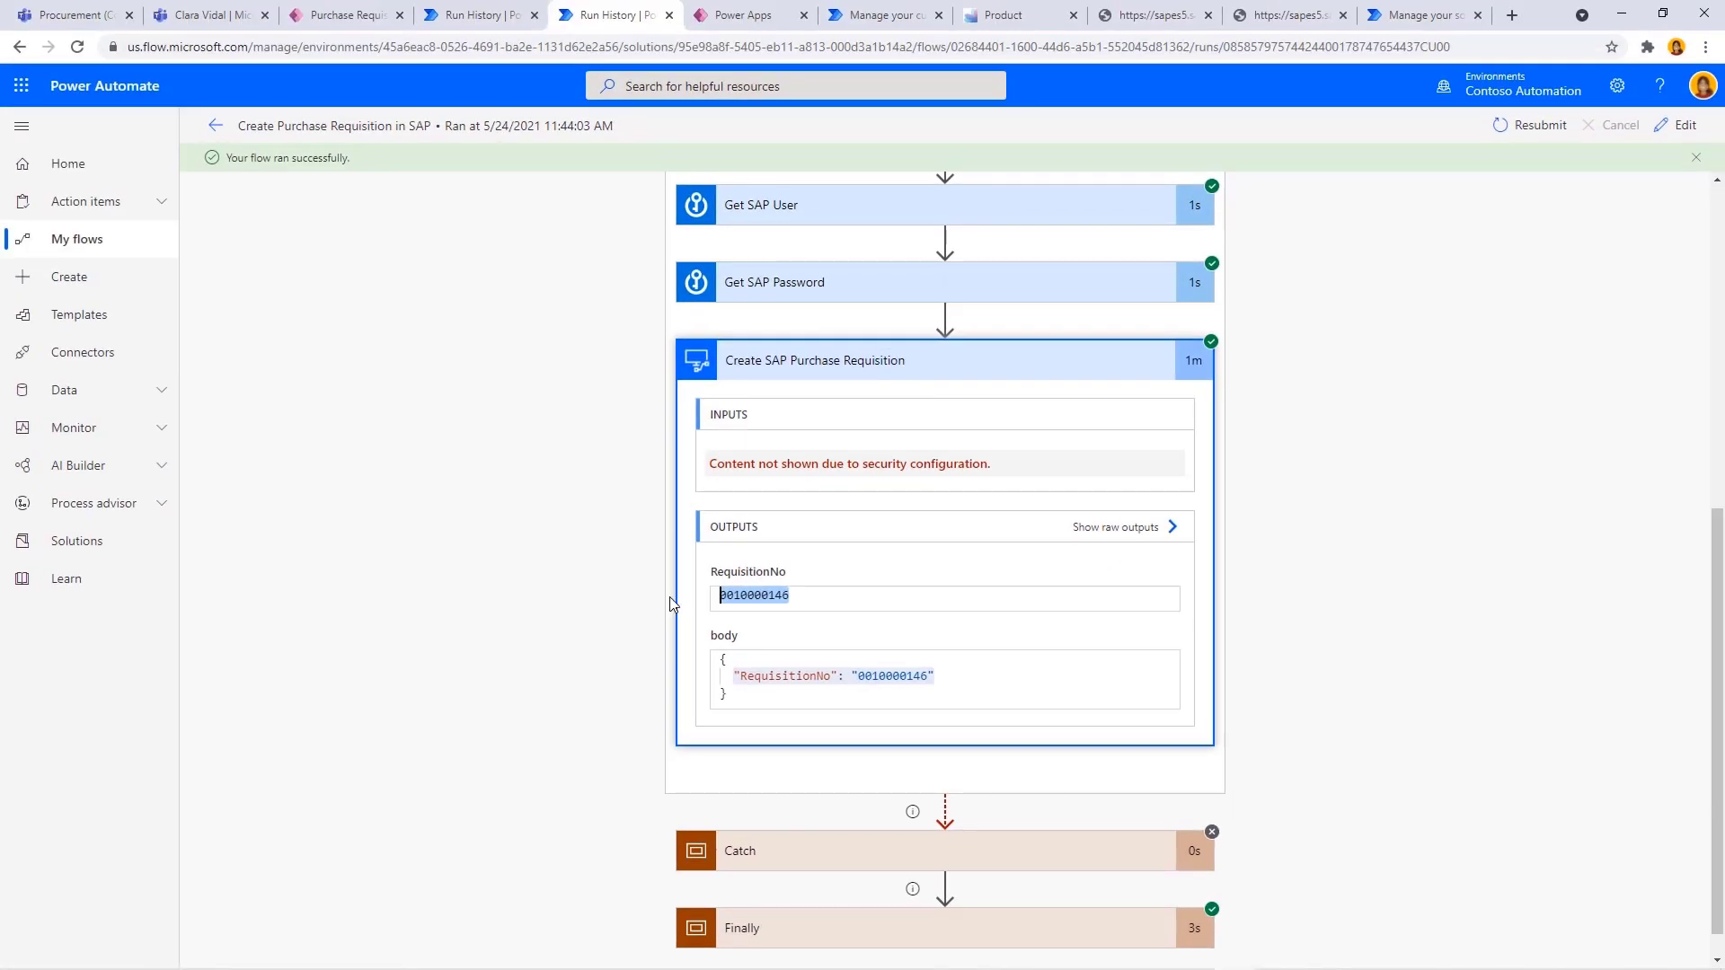
left_click(842, 364)
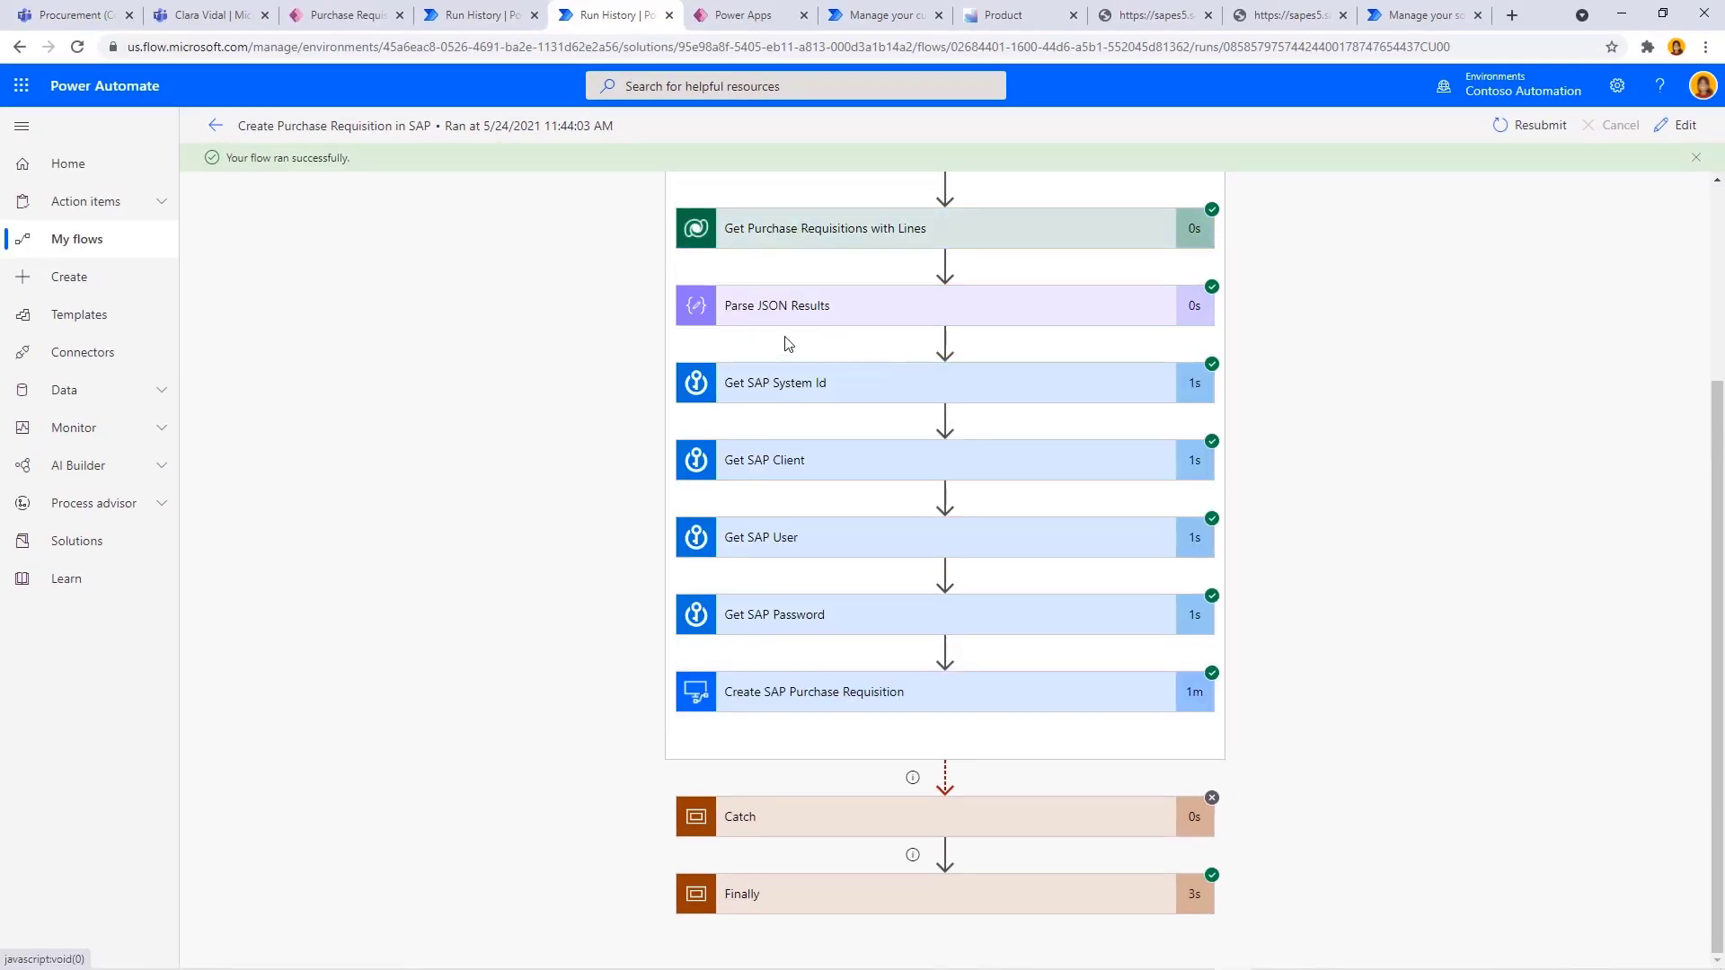
left_click(96, 15)
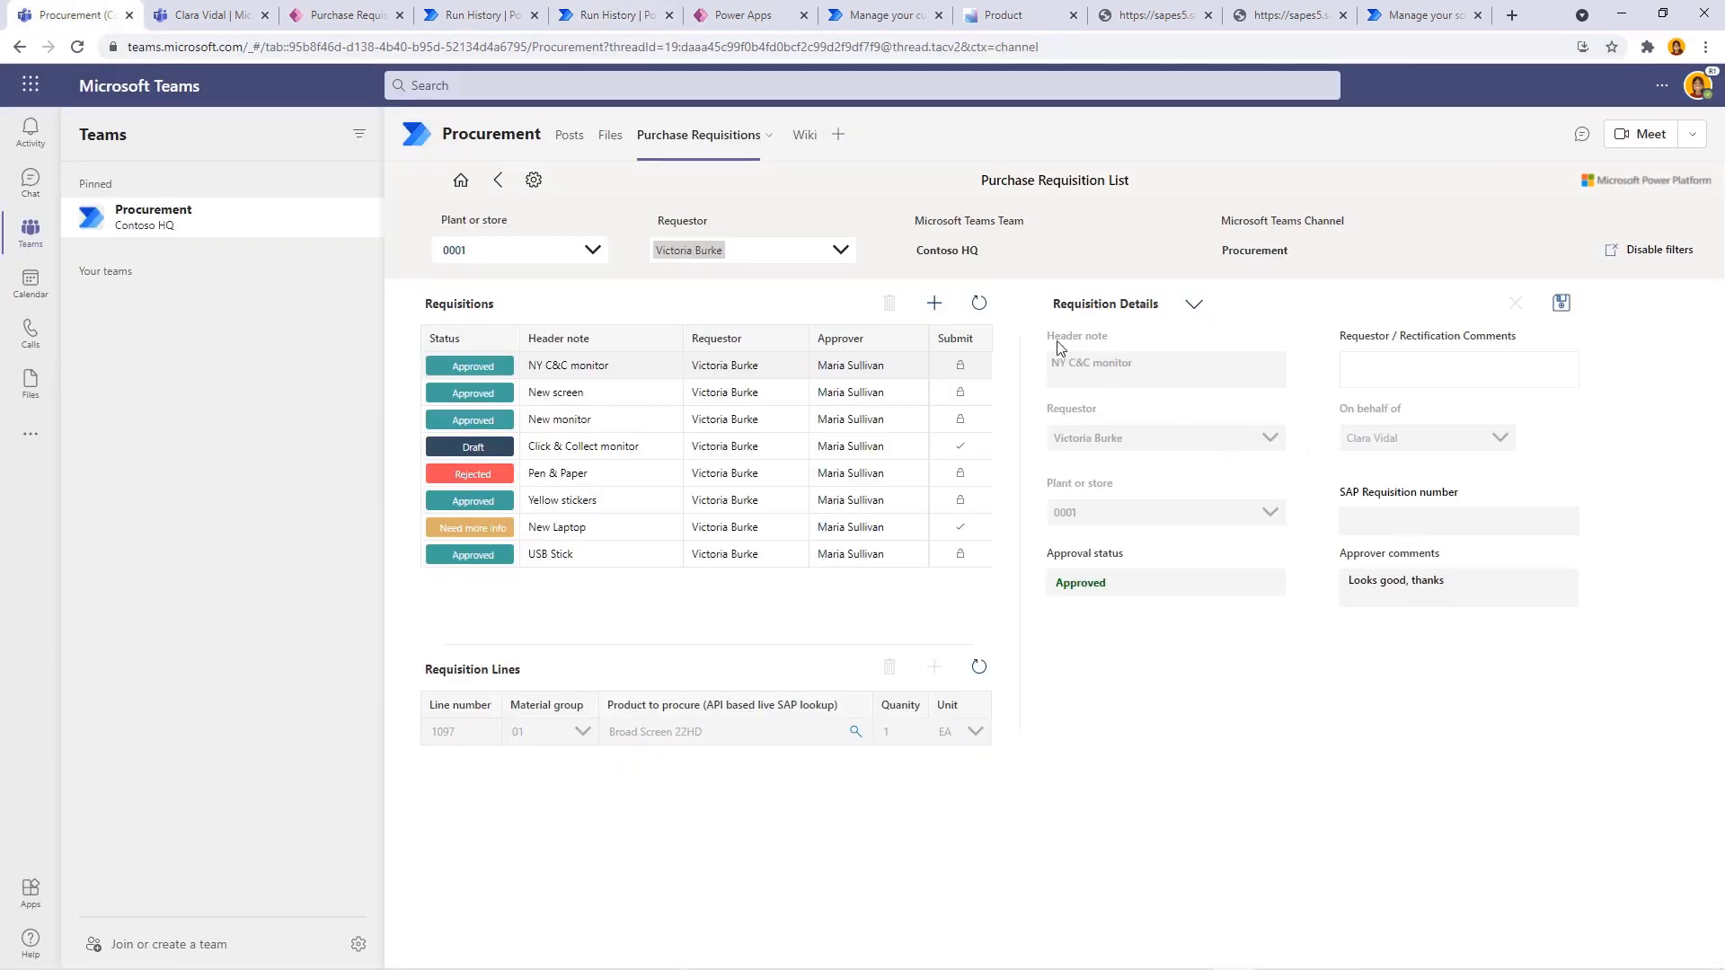
left_click(980, 306)
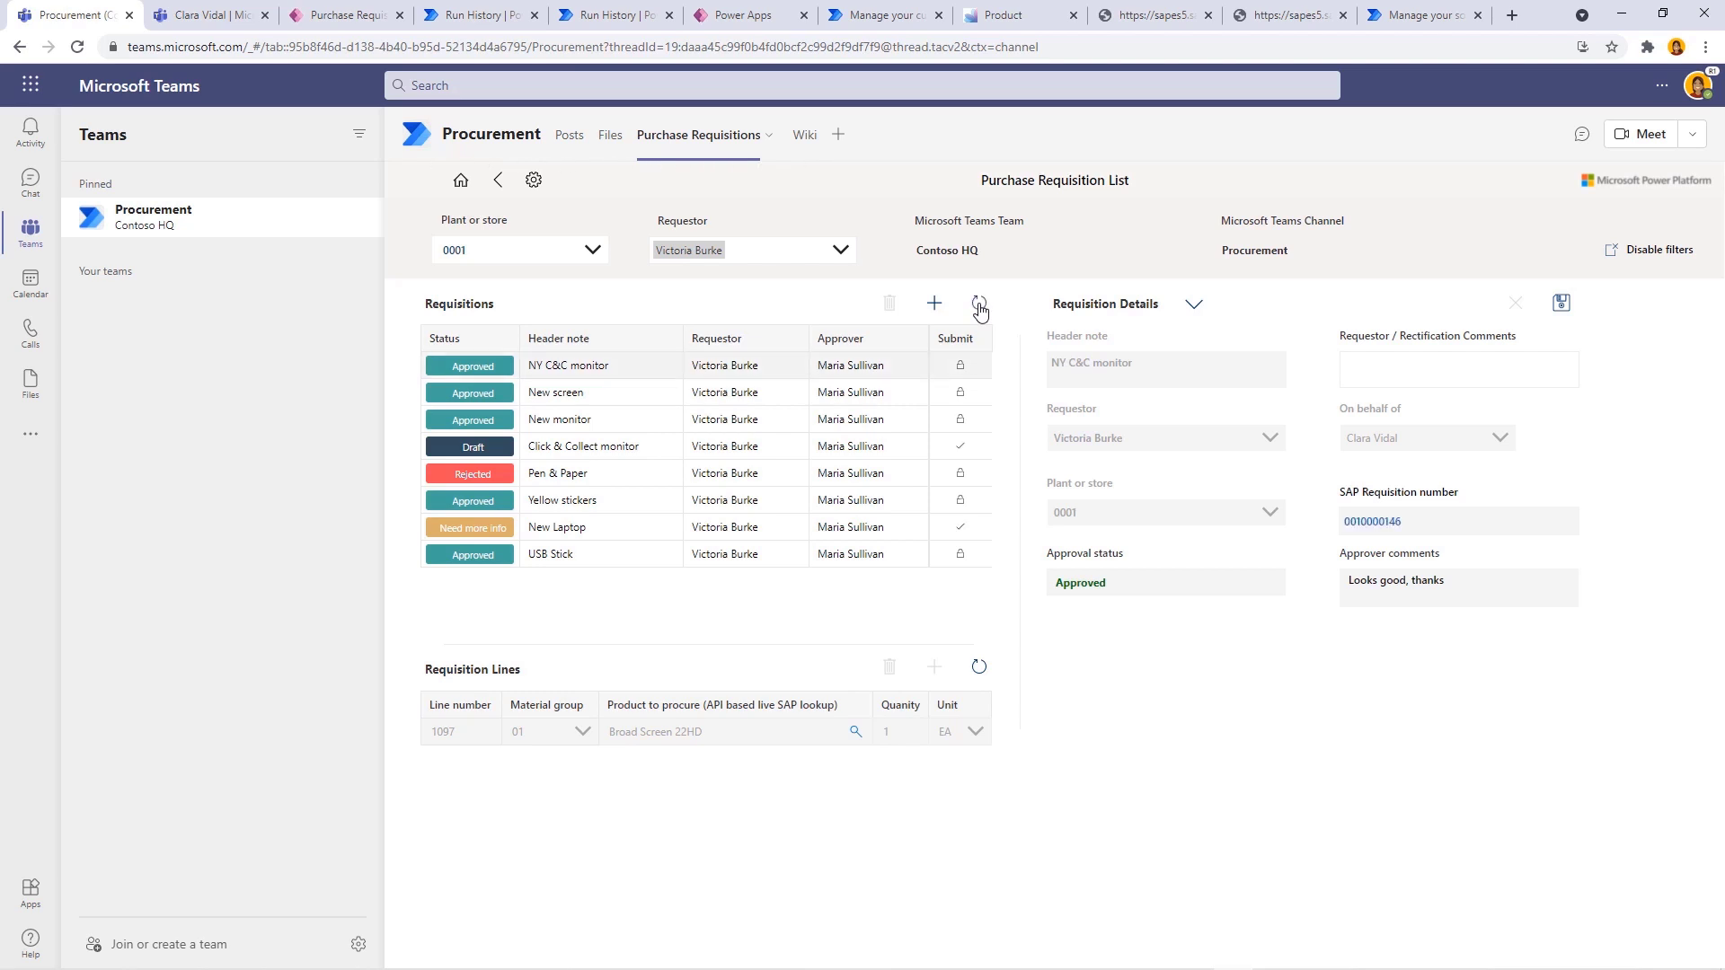